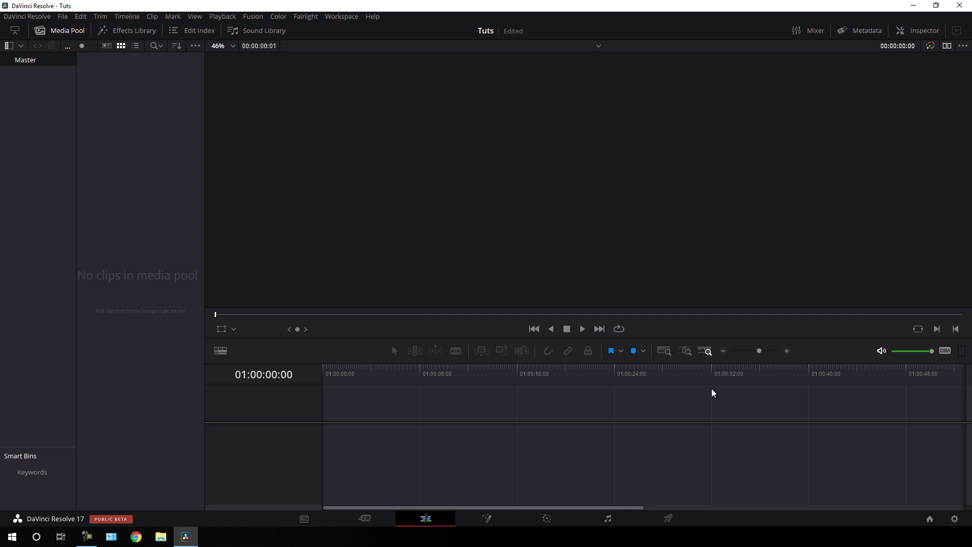
Step: Set the project's timeline frame rate to 30 frames per second and save the project settings
left_click(954, 519)
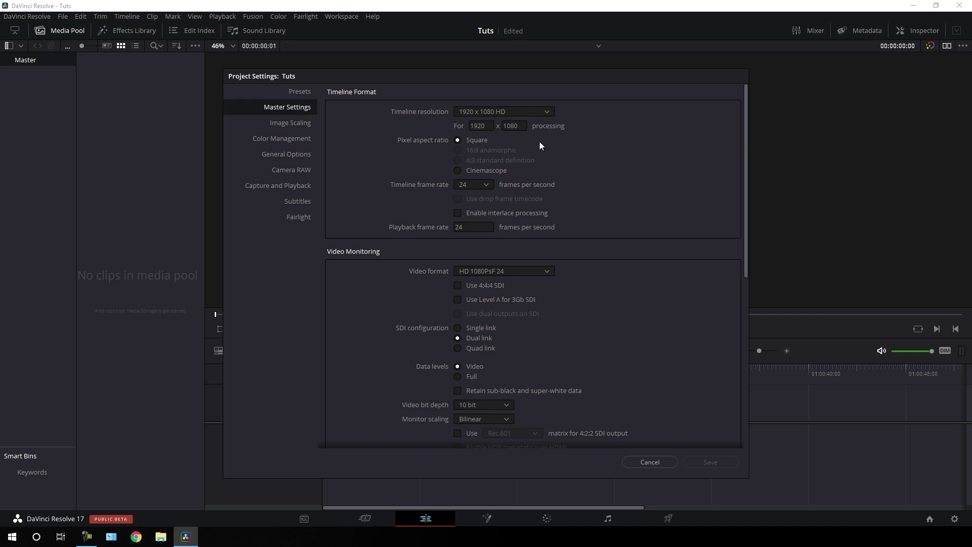
left_click(487, 184)
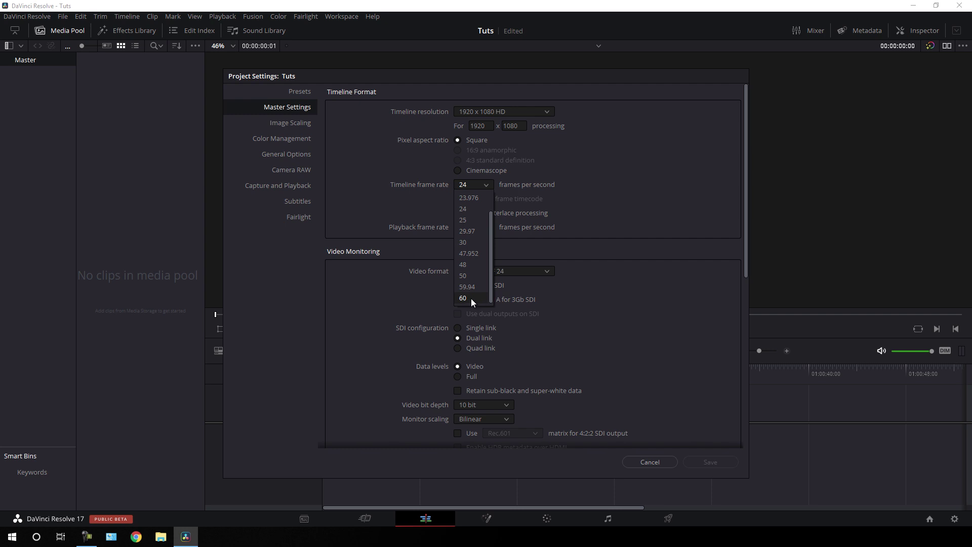
left_click(468, 242)
left_click(710, 461)
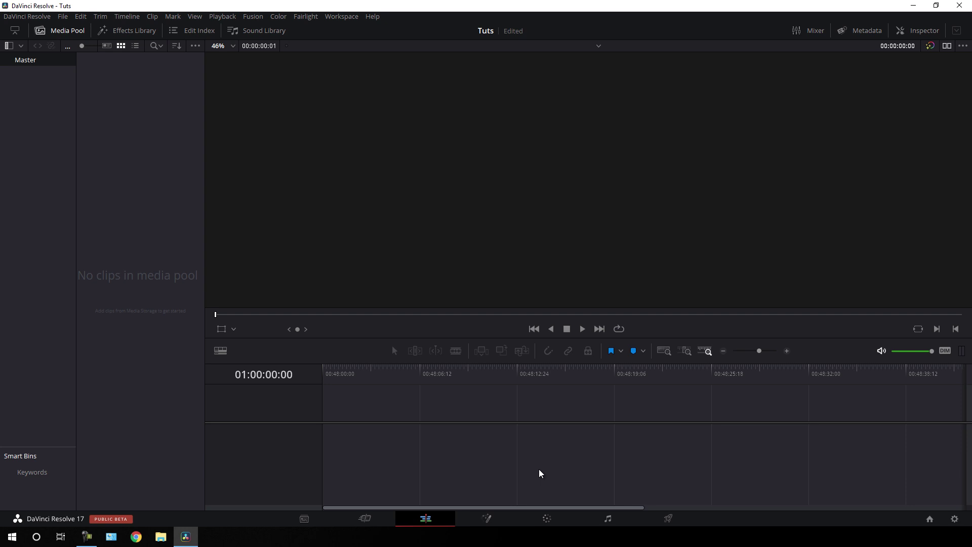
Step: Create a new Fusion composition clip named Fusion in the media pool
right_click(129, 123)
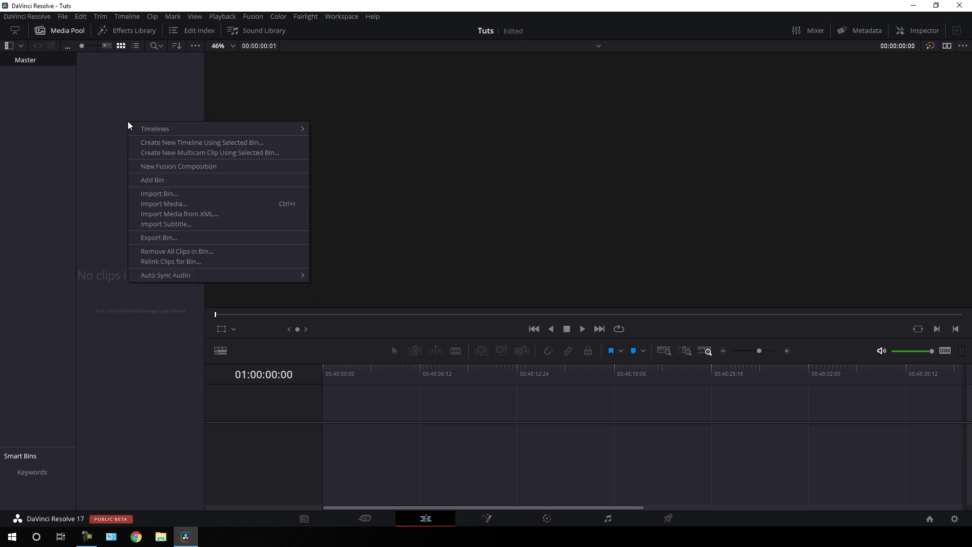
left_click(179, 167)
left_click_drag(541, 273, 477, 272)
key("BackSpace")
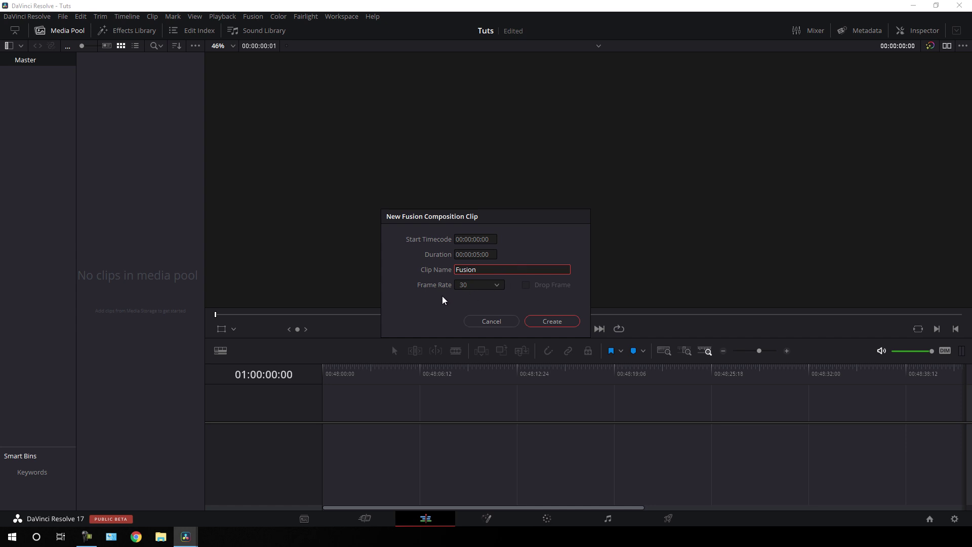
left_click(552, 322)
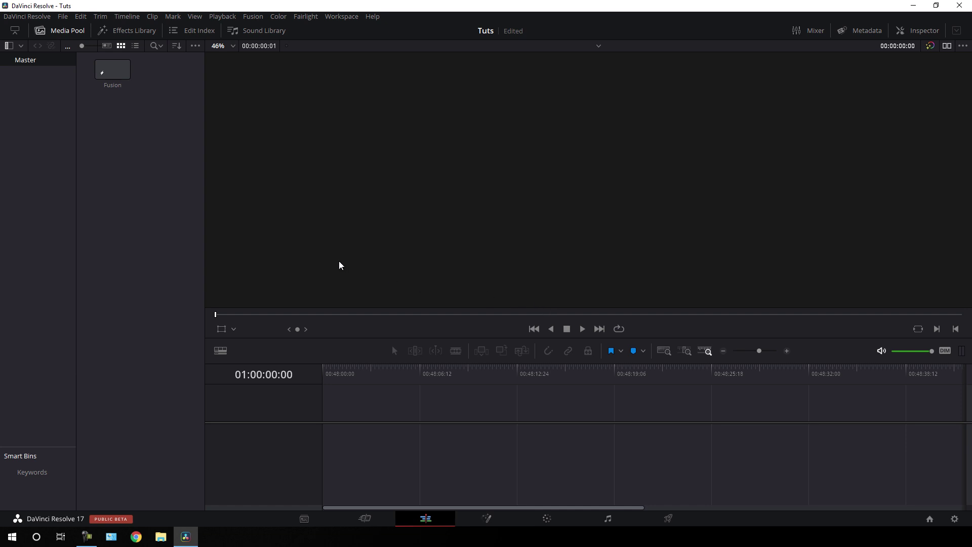
Step: Place the Fusion clip at the start of the timeline, open it for node editing, and move MediaOut1 to the far end of the graph
left_click_drag(114, 75, 314, 418)
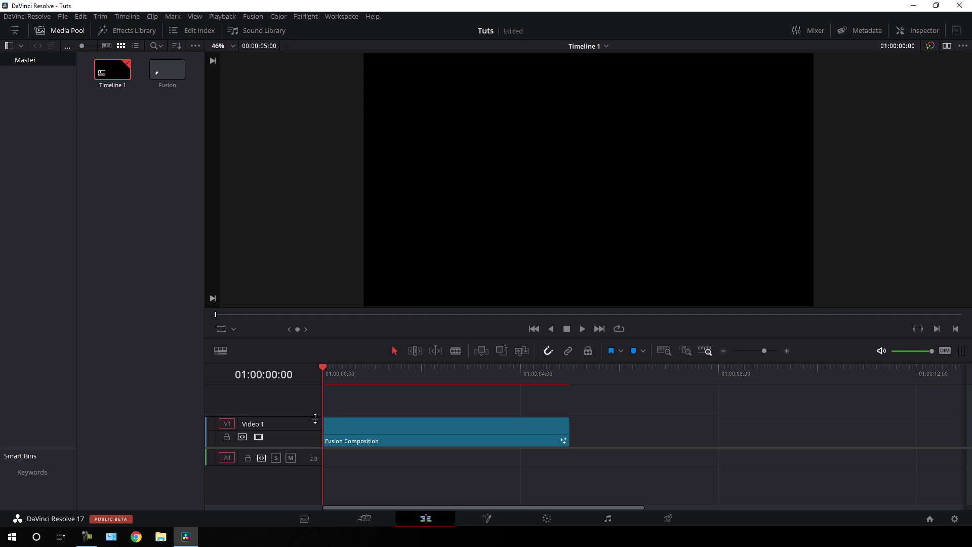
left_click(486, 519)
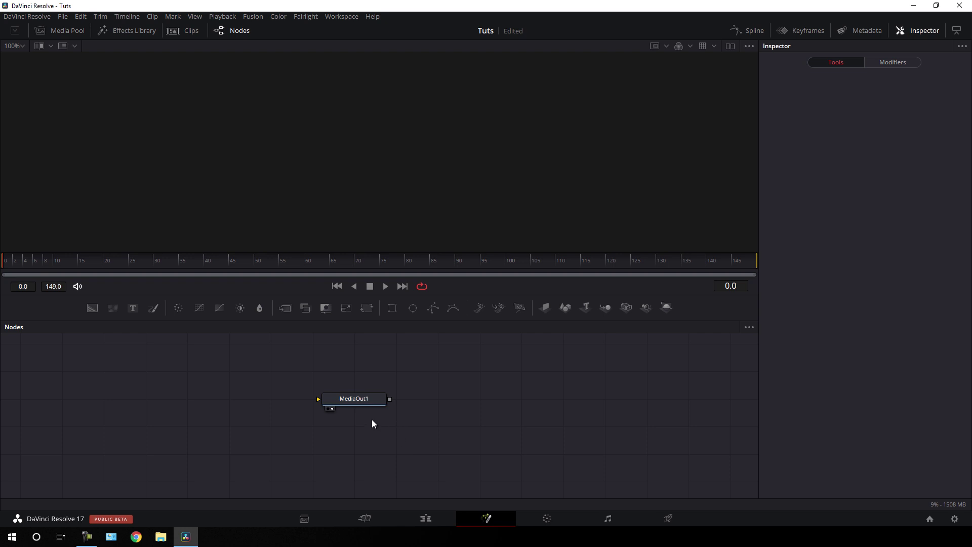
left_click_drag(357, 400, 691, 464)
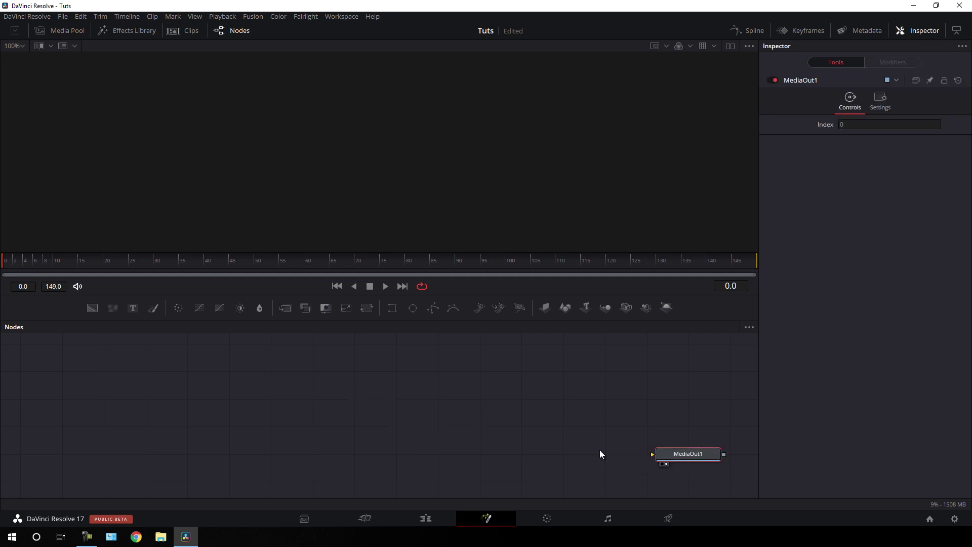
left_click(468, 426)
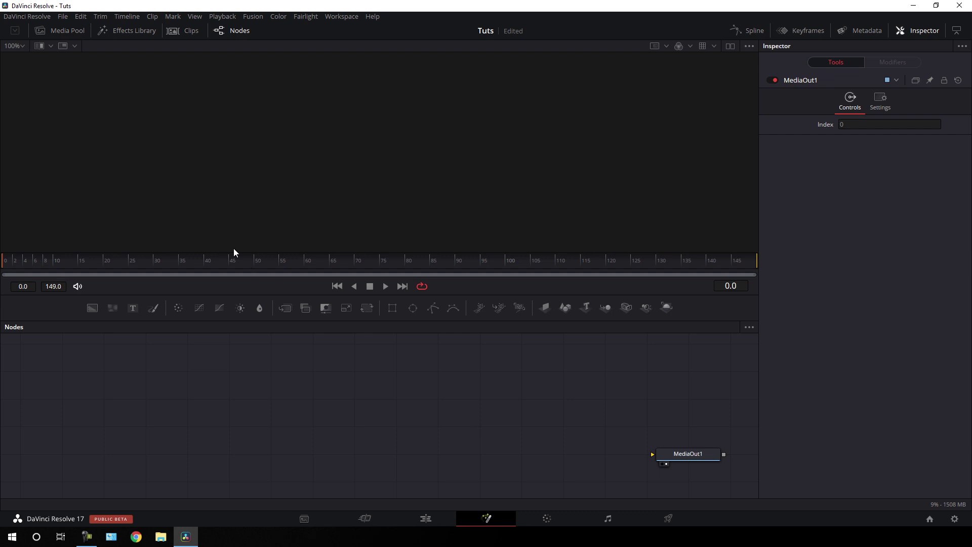
Step: Import the image sunrise-1014712_1920 from the Images folder into the media pool
left_click(68, 31)
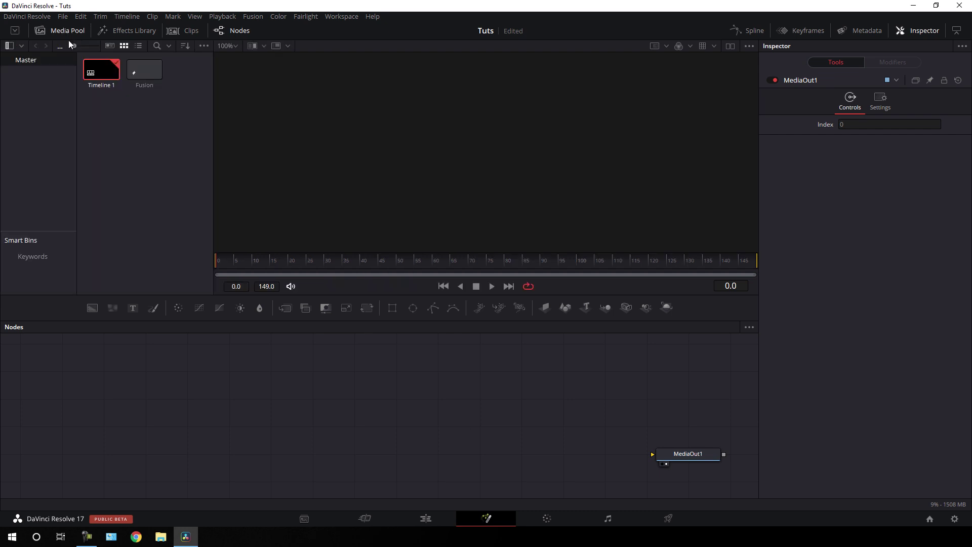
right_click(117, 125)
left_click(160, 222)
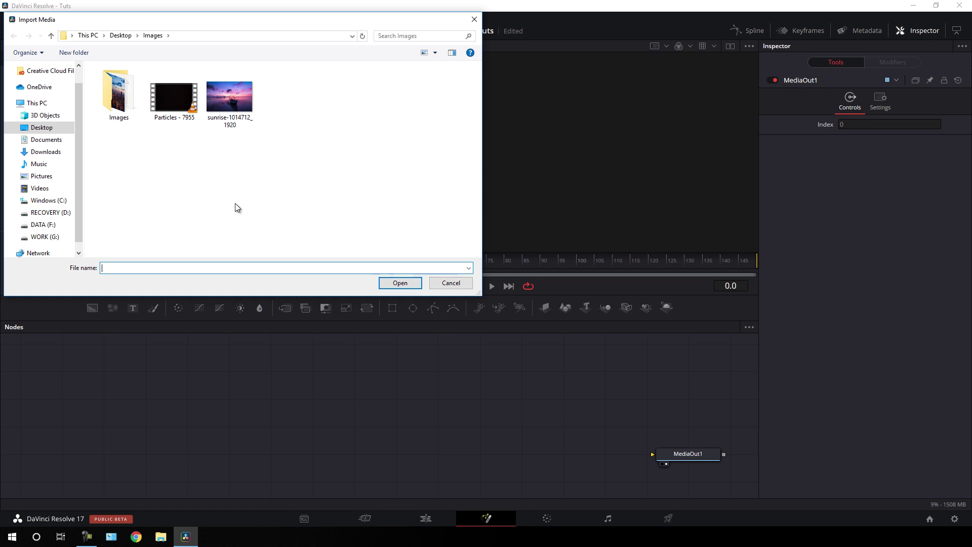
left_click(231, 107)
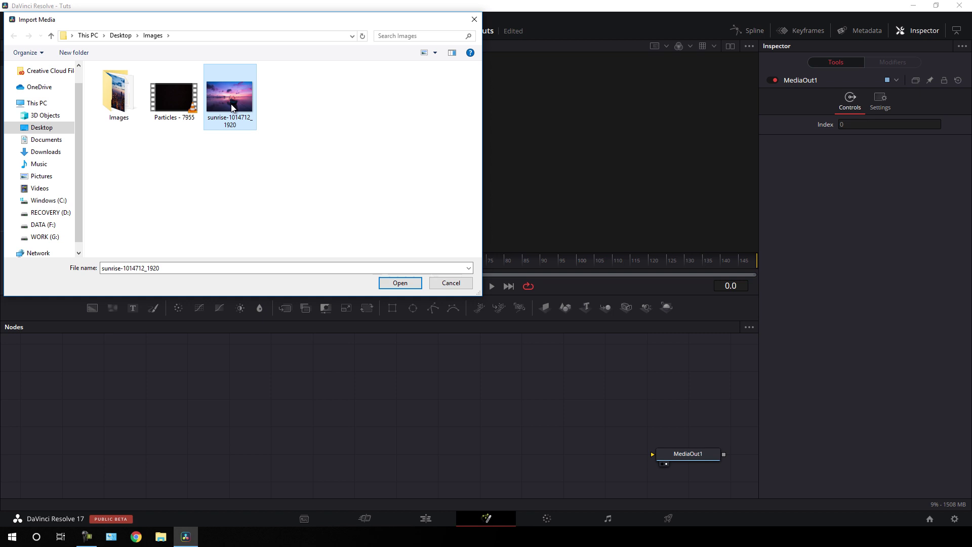
left_click(405, 283)
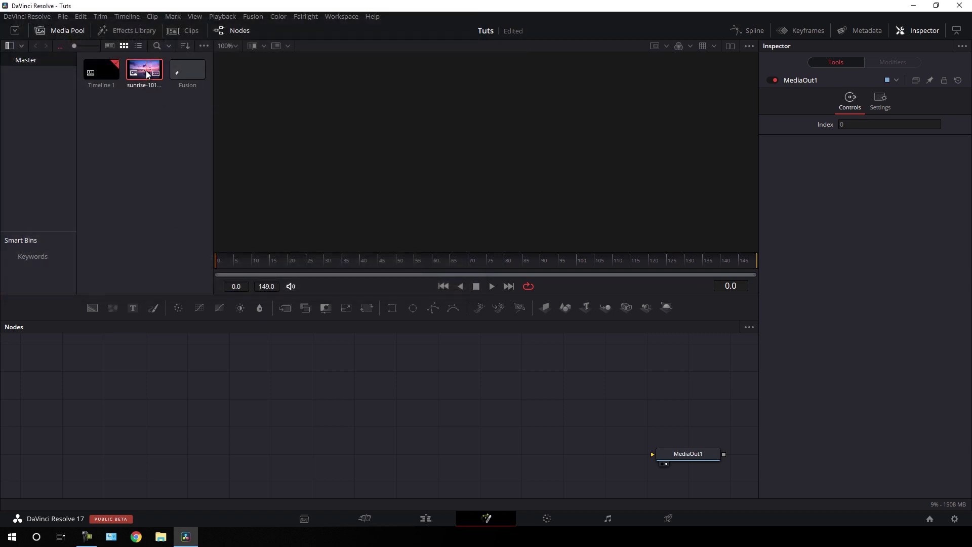
Step: Add the sunrise image to the node graph, show it in the viewer, and hide the media pool
left_click_drag(146, 200, 192, 404)
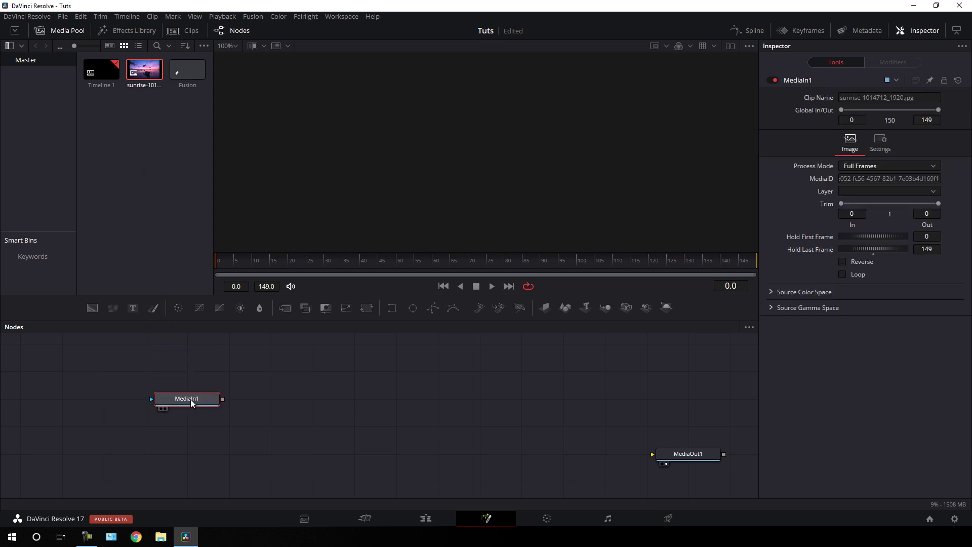
key("1")
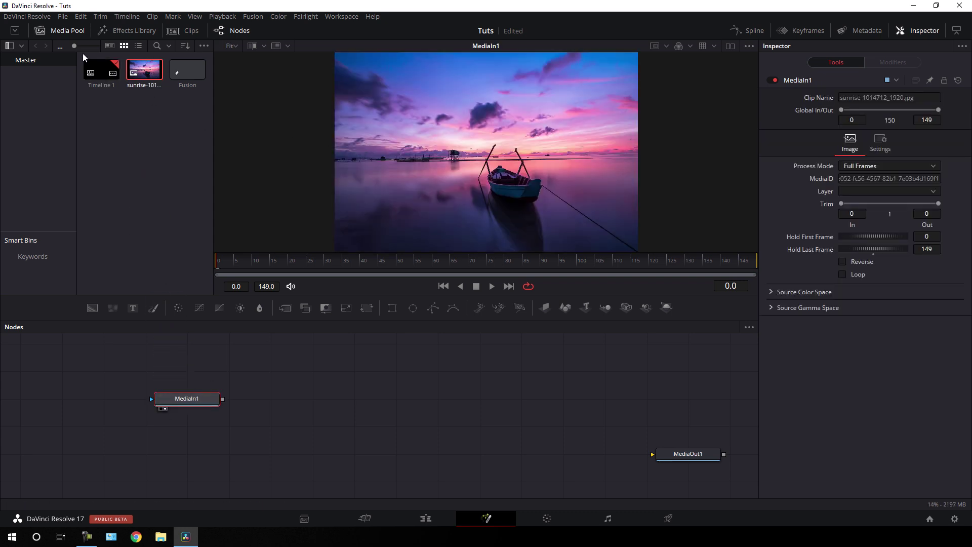
left_click(68, 31)
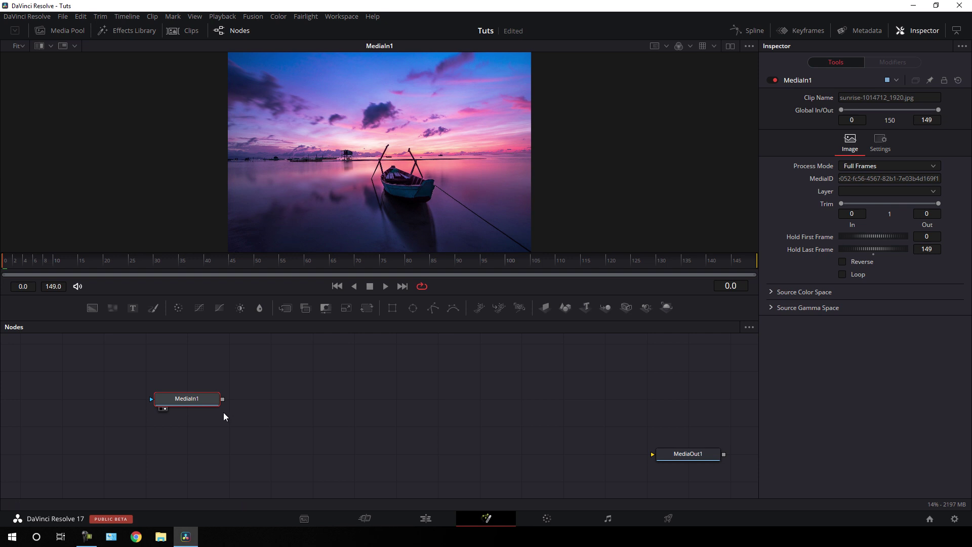
Step: Rename the sunrise picture's MediaIn1 node as Image
key("F2")
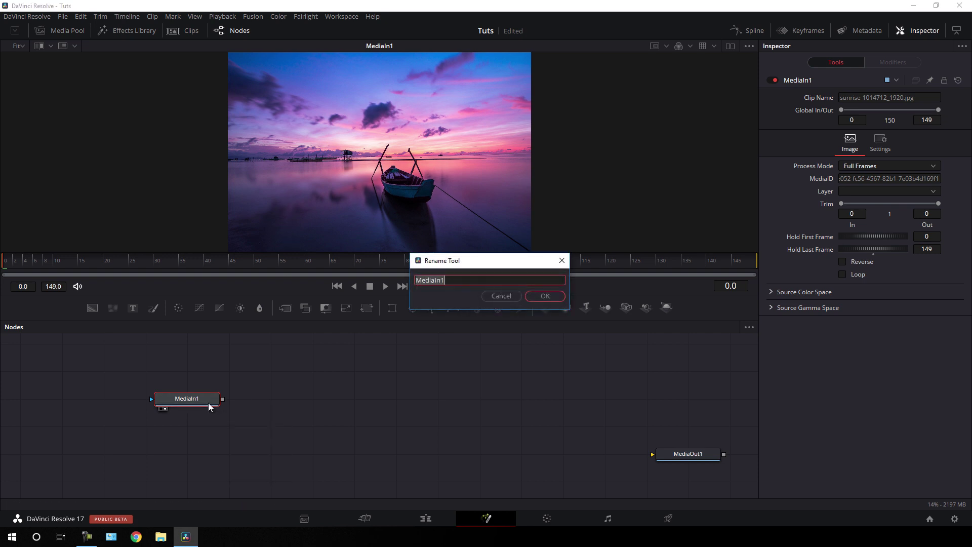
key("BackSpace")
type("Image")
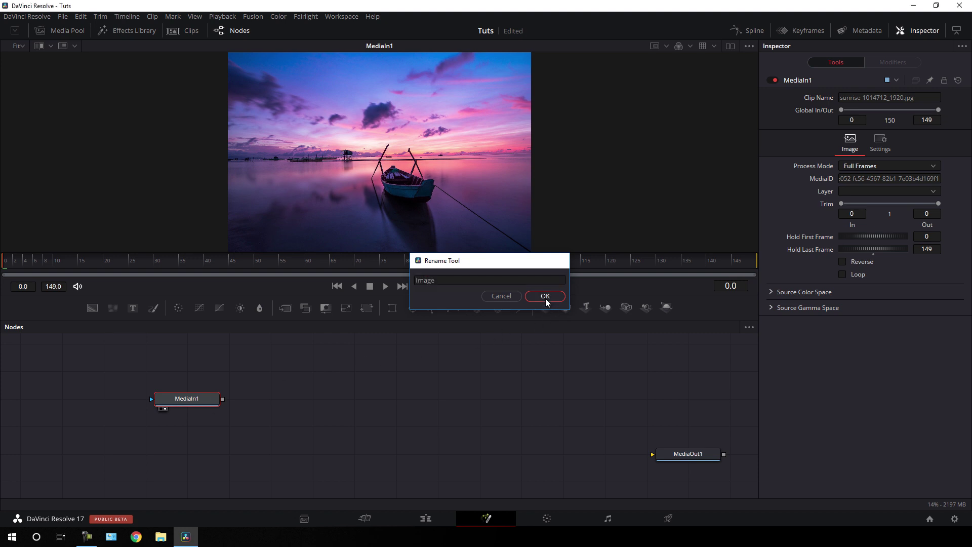
left_click(546, 296)
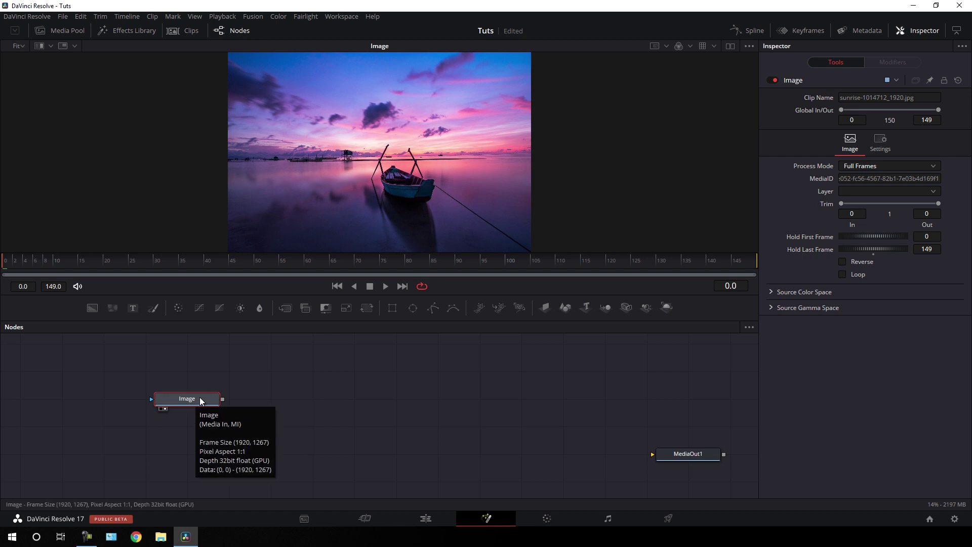
Step: Add a Transform node after the Image node, show it in the viewer, and rename it Controller
left_click(365, 310)
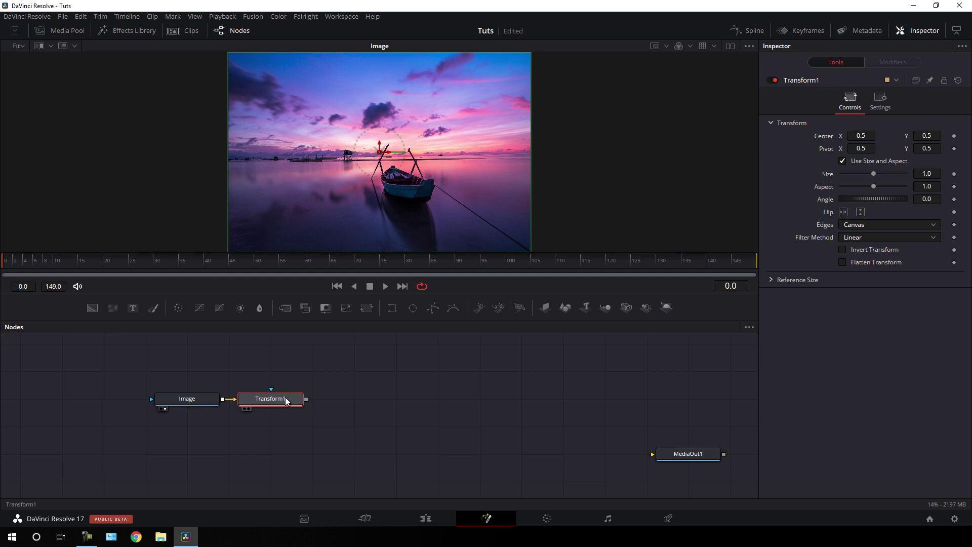
left_click_drag(292, 402, 334, 190)
key("F2")
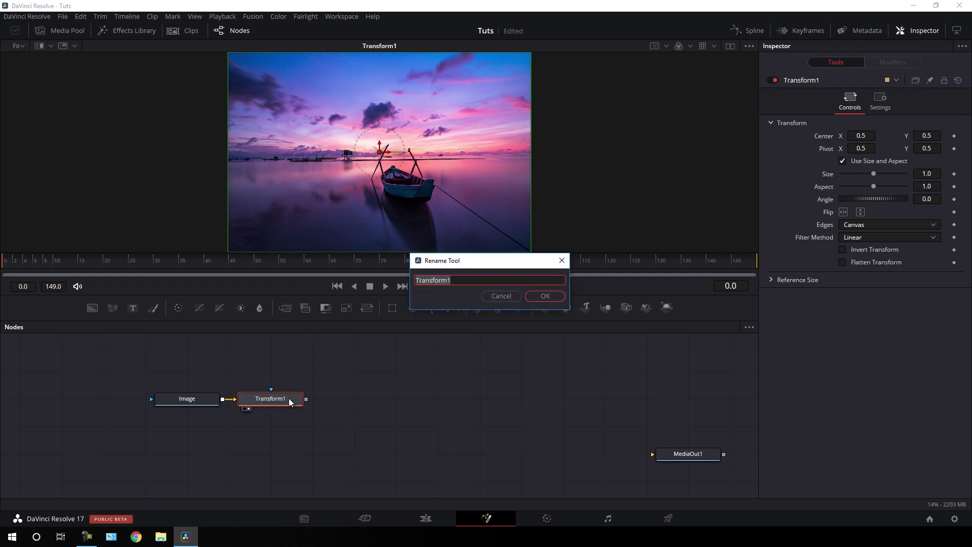
key("BackSpace")
type("Controller")
left_click(542, 298)
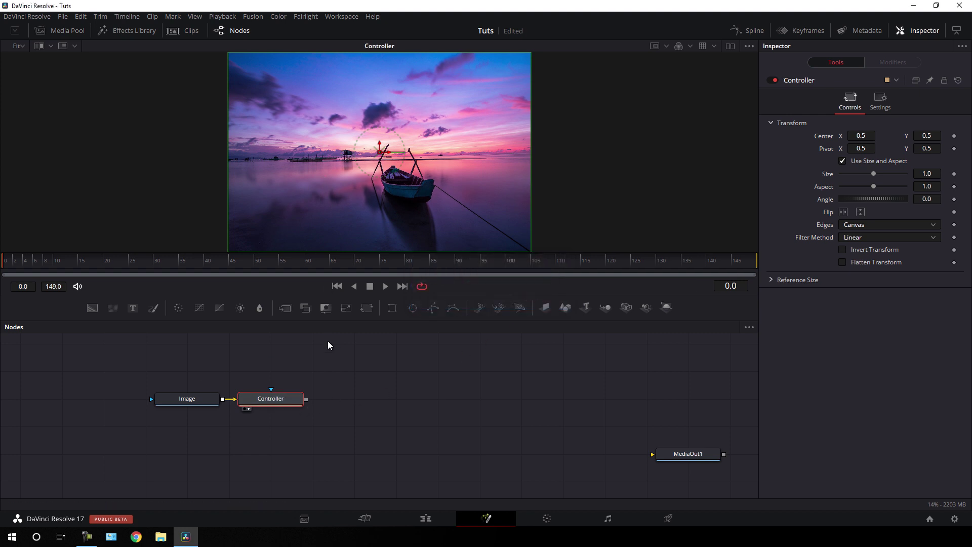
Step: Try a Size of about 1.19 on the Controller node and undo it
left_click_drag(874, 174, 875, 178)
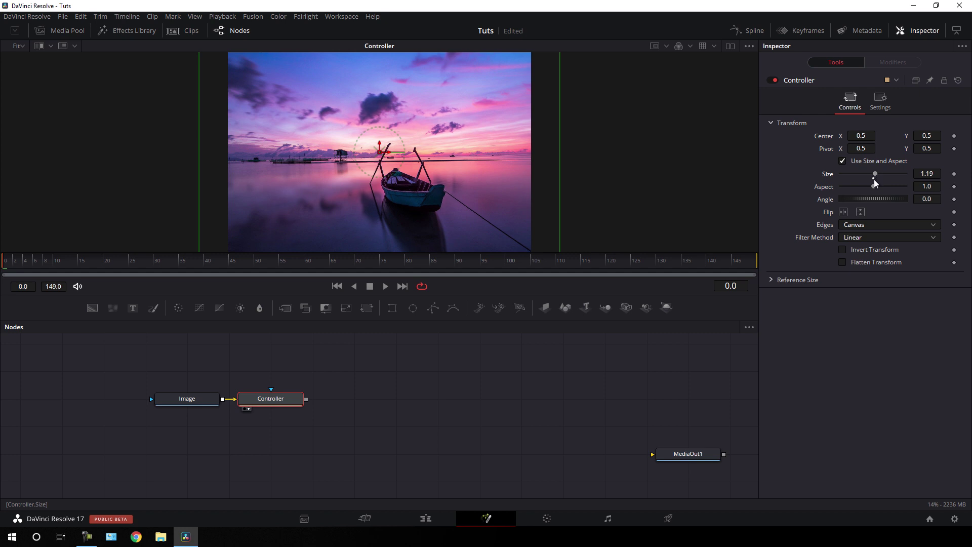
key("ctrl+z")
Step: Add a Background node above the Image node and show it in the viewer
left_click_drag(336, 351, 339, 379)
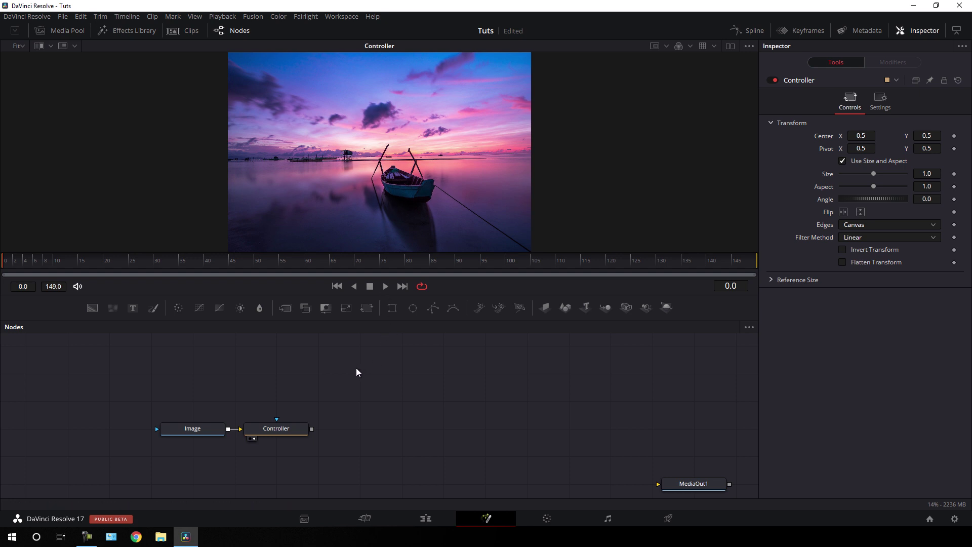
left_click_drag(98, 316, 288, 113)
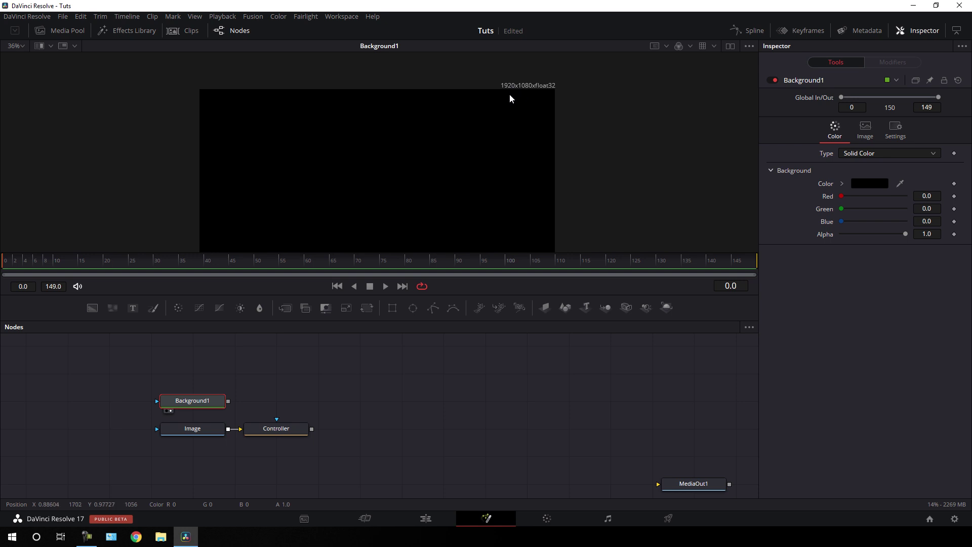
left_click_drag(490, 165, 494, 130)
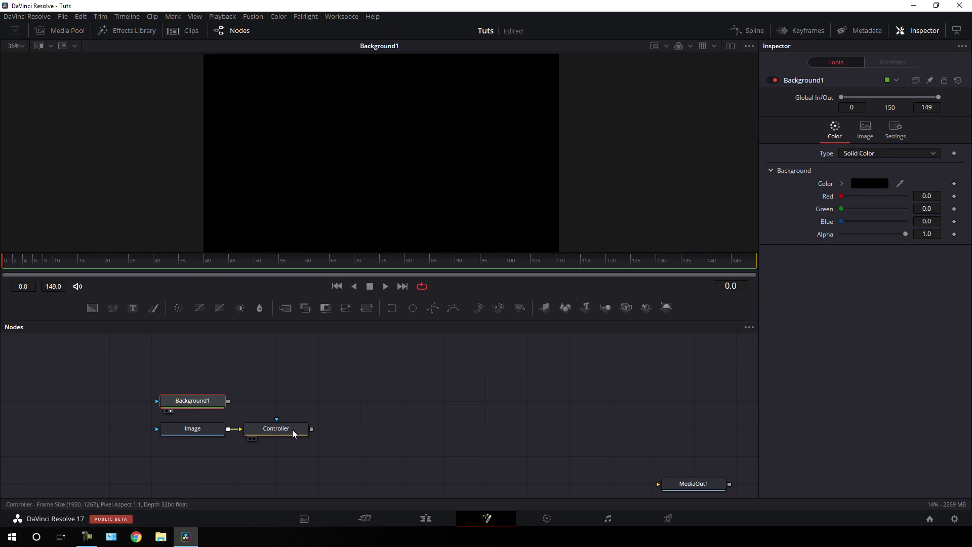
Step: Compare the frame of the Controller output with that of the Background node in the viewer
left_click(250, 438)
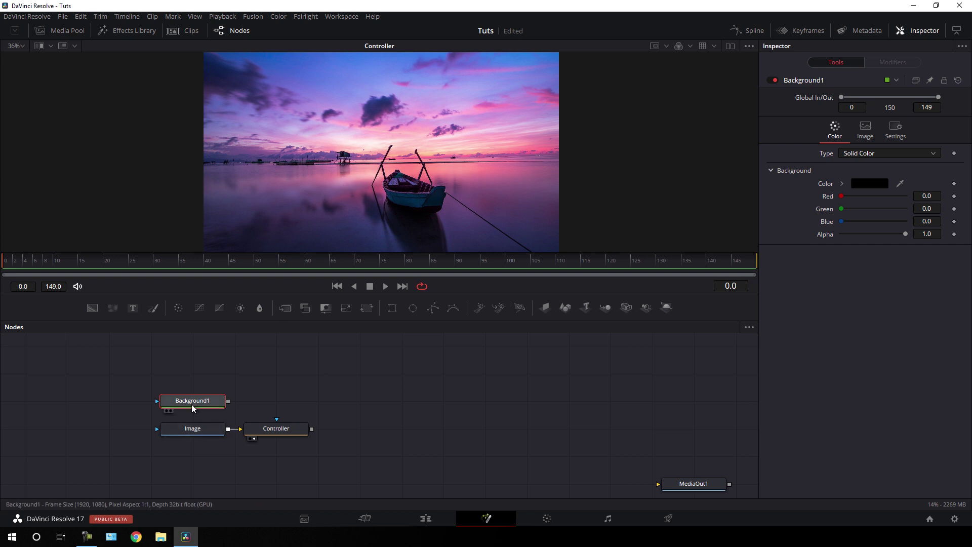
left_click_drag(192, 404, 247, 117)
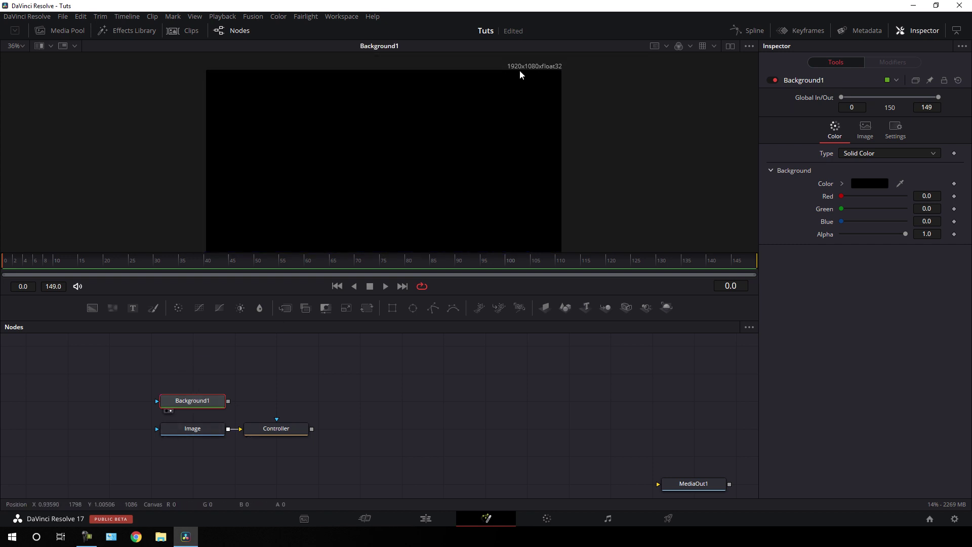
left_click(362, 365)
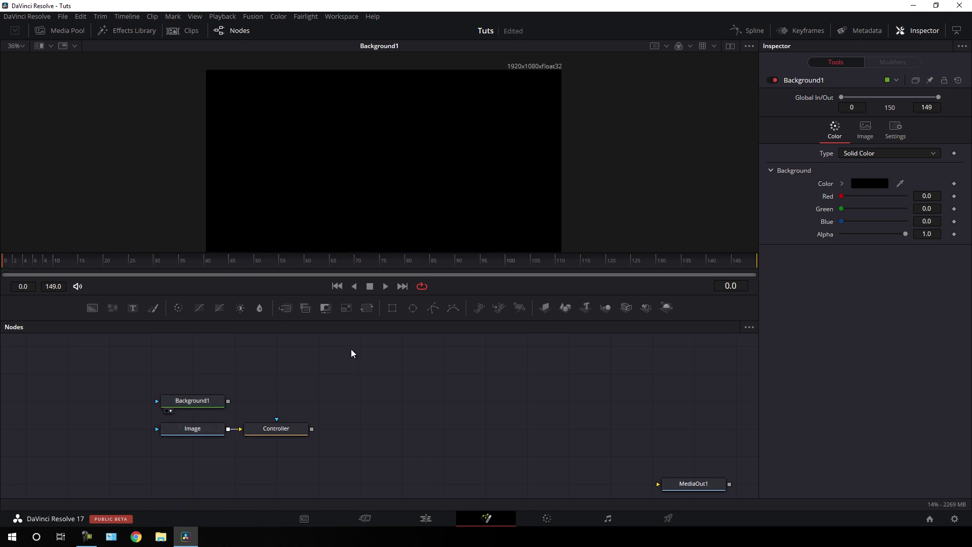
Step: Add a Merge node with Background1 as its background and Controller as its foreground, and show the merged result in the viewer
left_click_drag(287, 308, 375, 377)
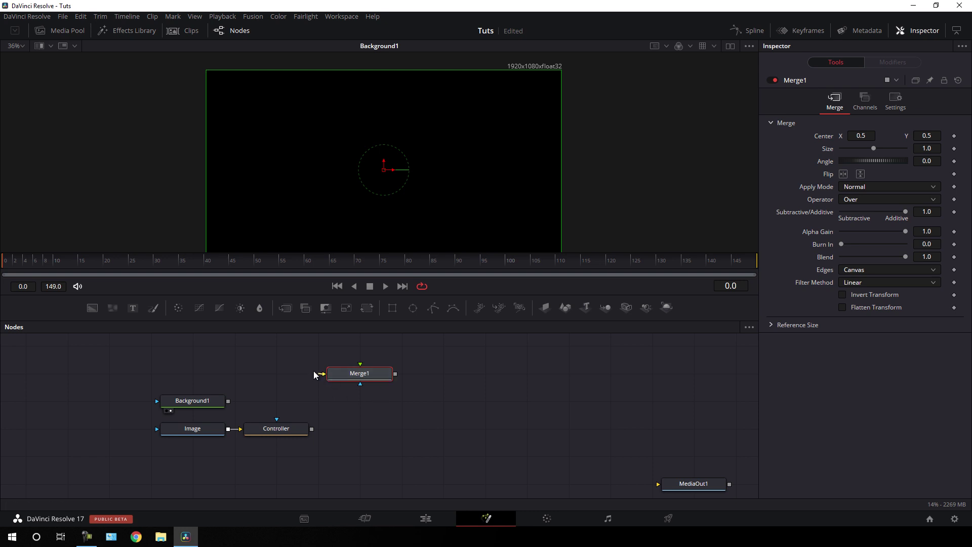
left_click_drag(297, 357, 327, 349)
left_click_drag(396, 374, 408, 376)
left_click_drag(361, 389, 365, 406)
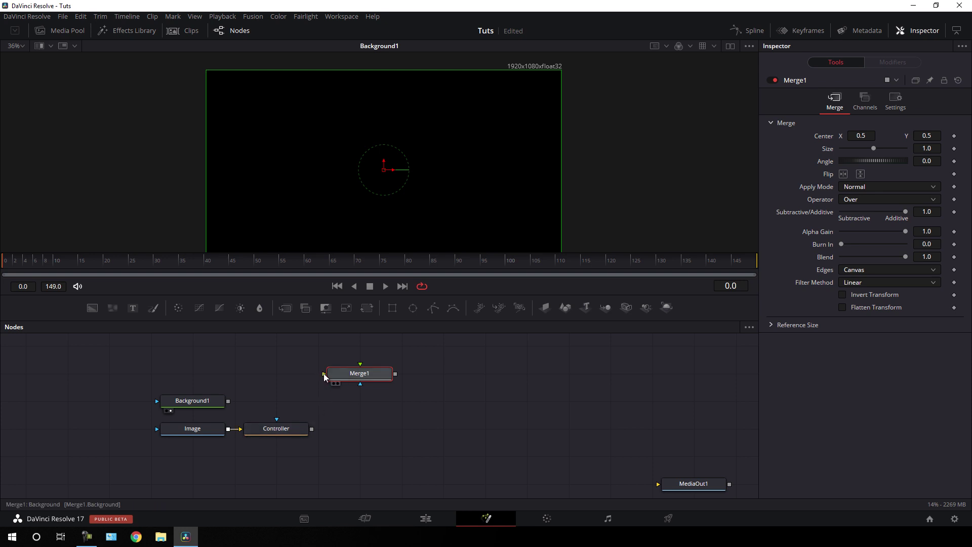
left_click_drag(324, 377, 209, 403)
left_click_drag(360, 364, 294, 428)
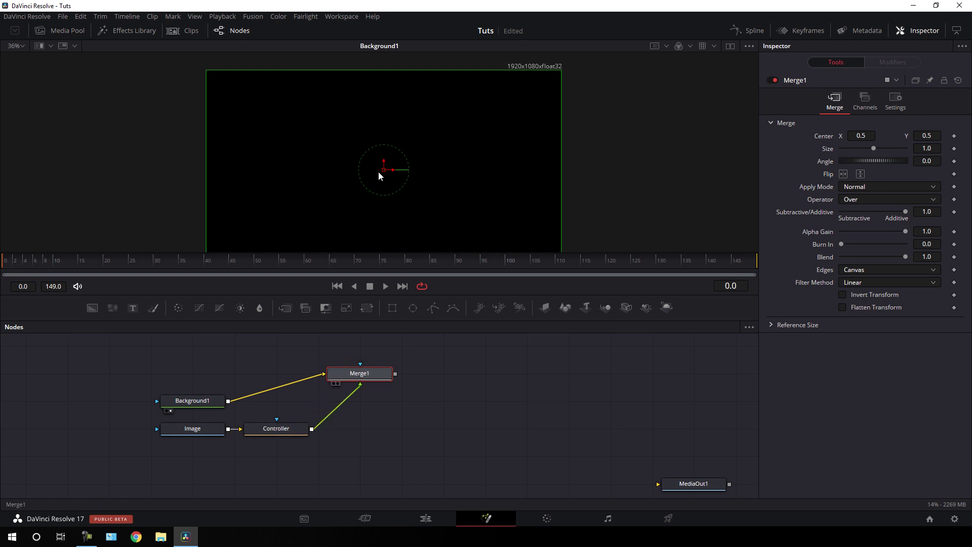
key("1")
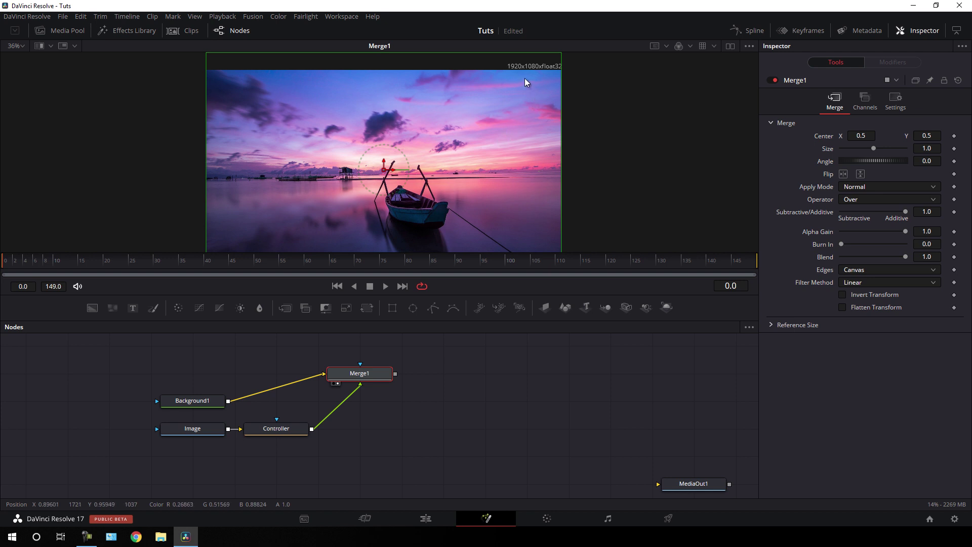
left_click_drag(524, 78, 523, 96)
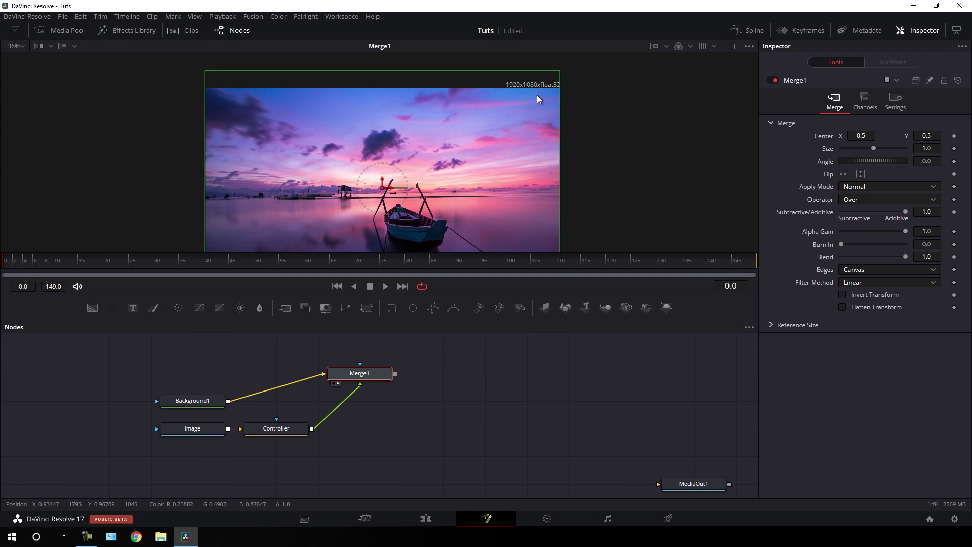
Step: Fit the merged image to the viewer and line up the Merge1 node beside Background1
left_click(22, 46)
left_click(22, 59)
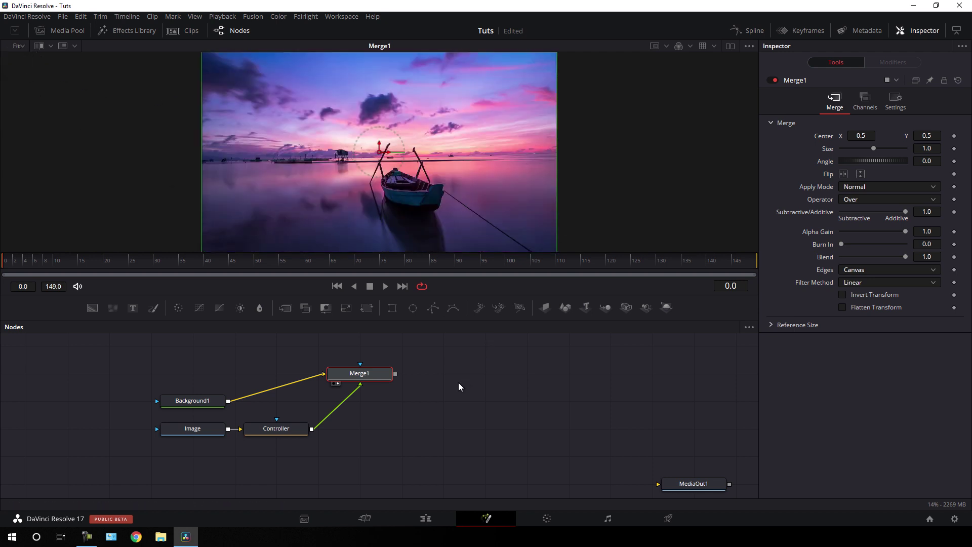
left_click_drag(341, 372, 257, 400)
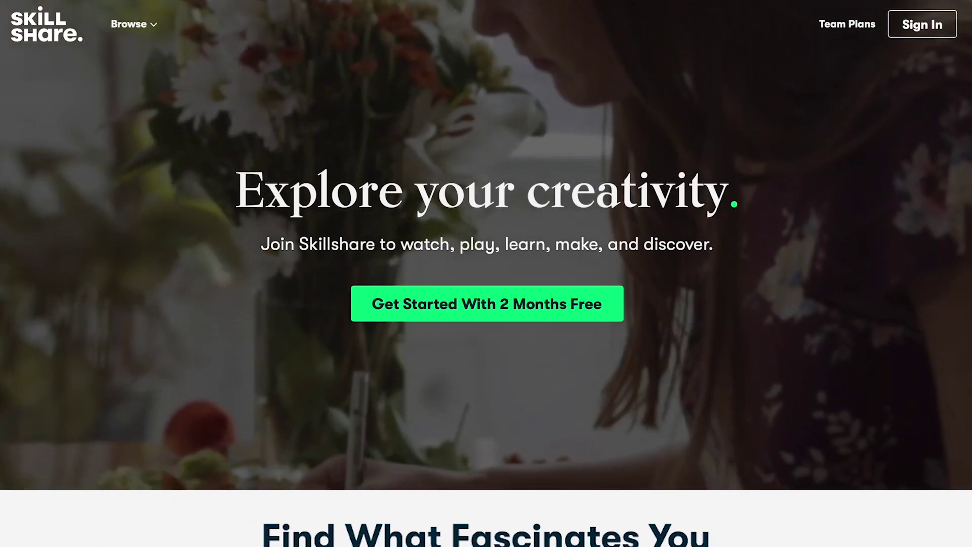
Step: Switch to the Skillshare website and search for "Logo Design" classes
scroll(486, 273, "down", 6)
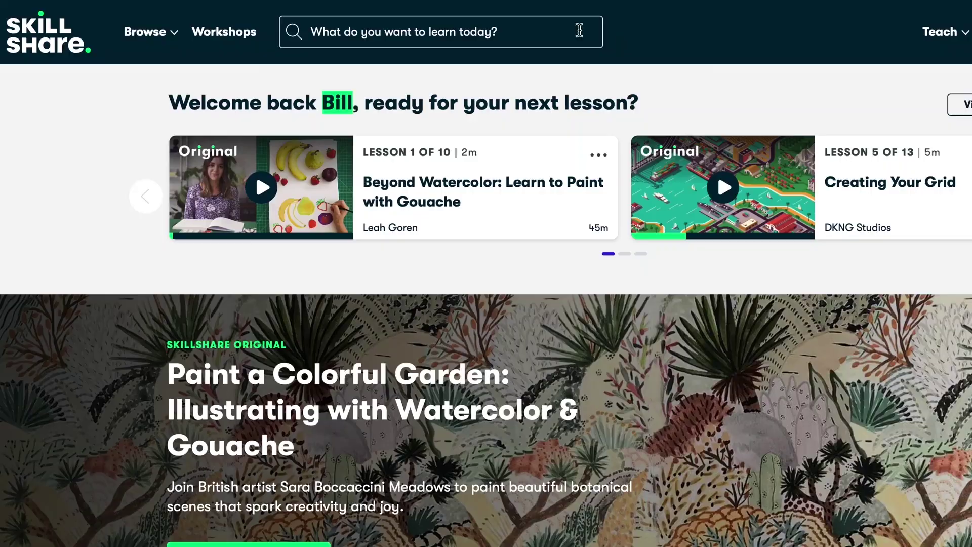
left_click(580, 32)
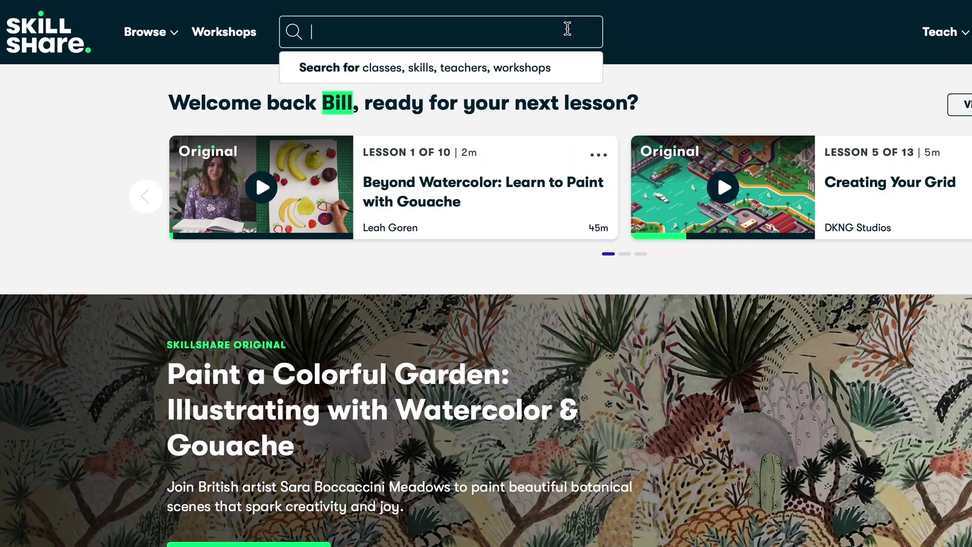
type("Logo Design")
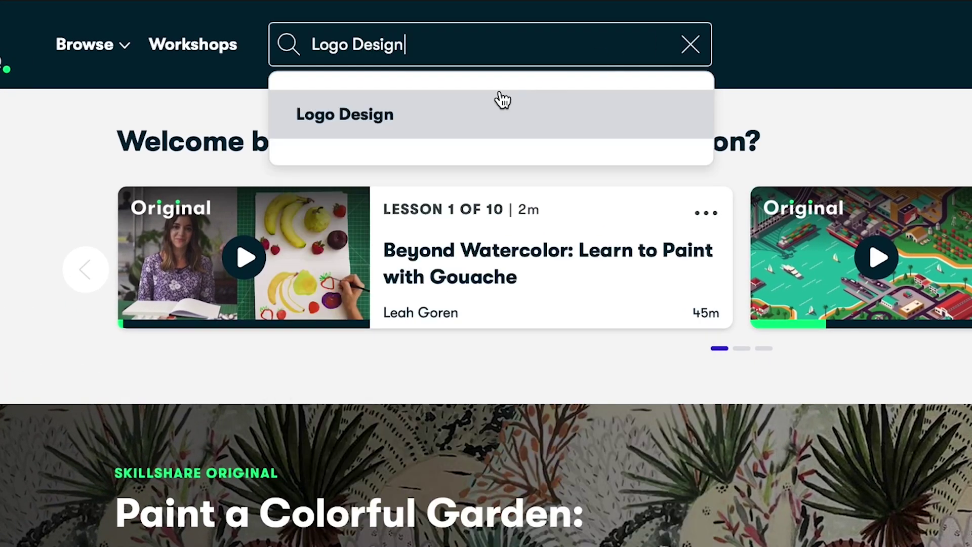
left_click(433, 116)
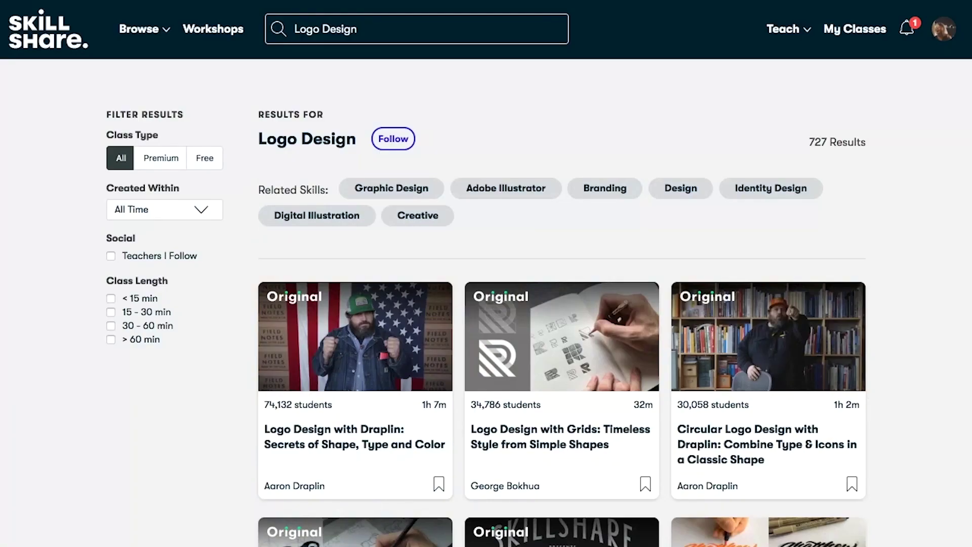
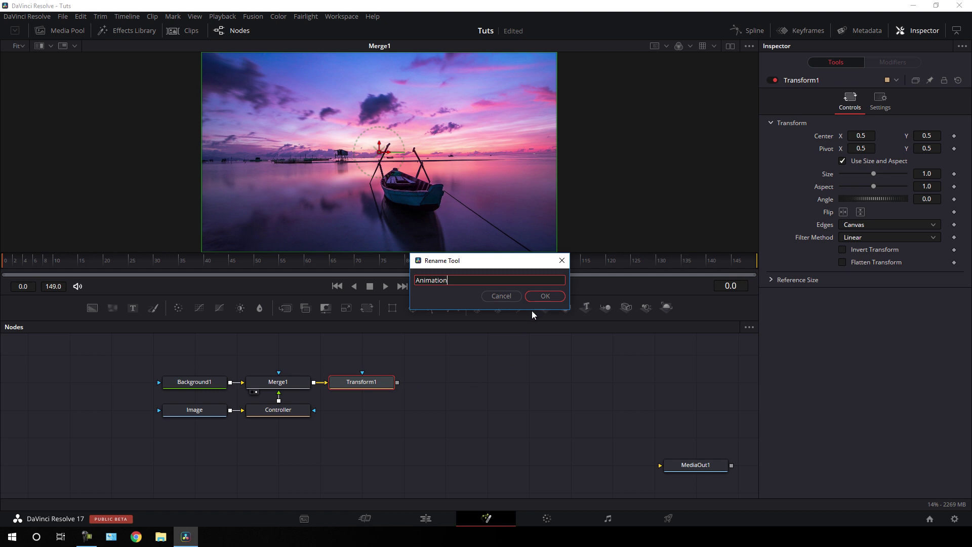
Step: Rename the new Transform node to Animation and keyframe its Size at 1.0 on frame 149
left_click(540, 296)
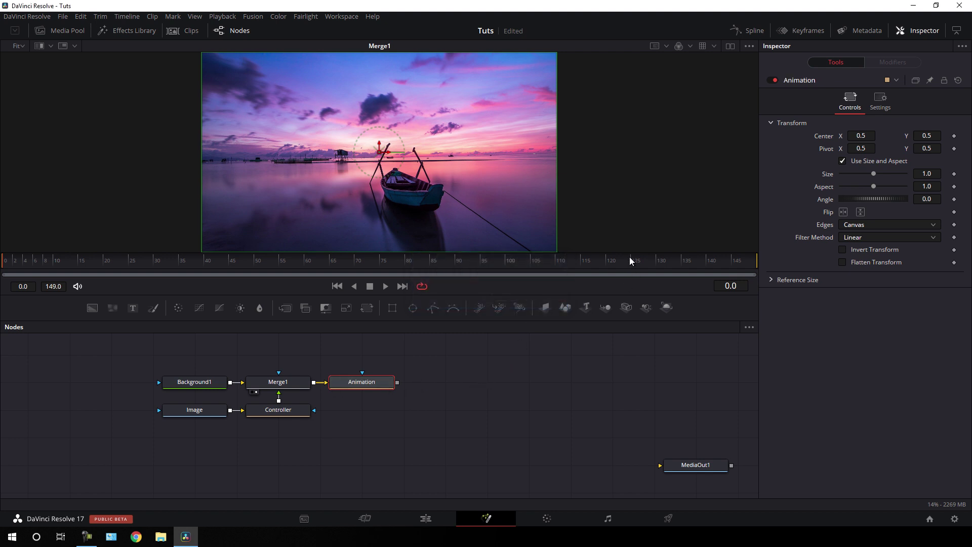
left_click_drag(630, 257, 764, 269)
right_click(828, 175)
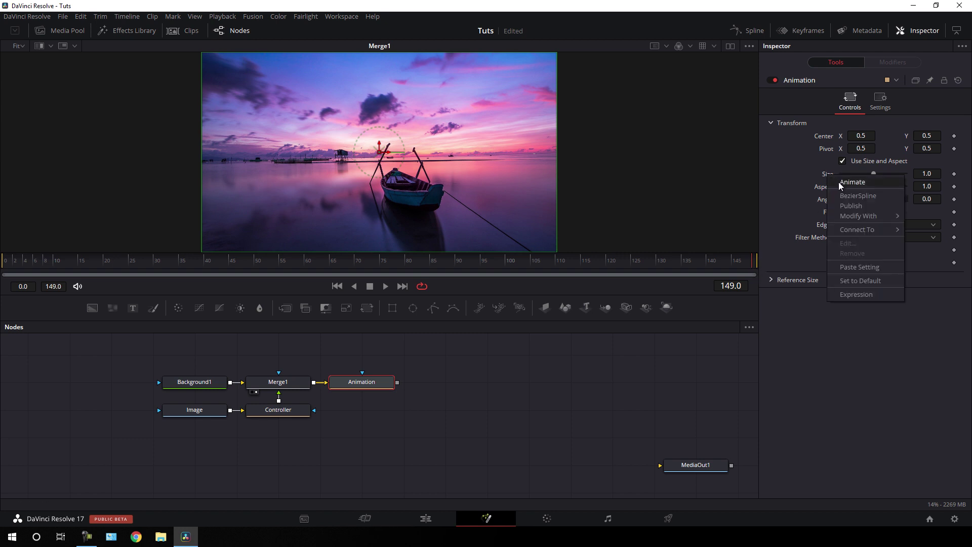
left_click(838, 181)
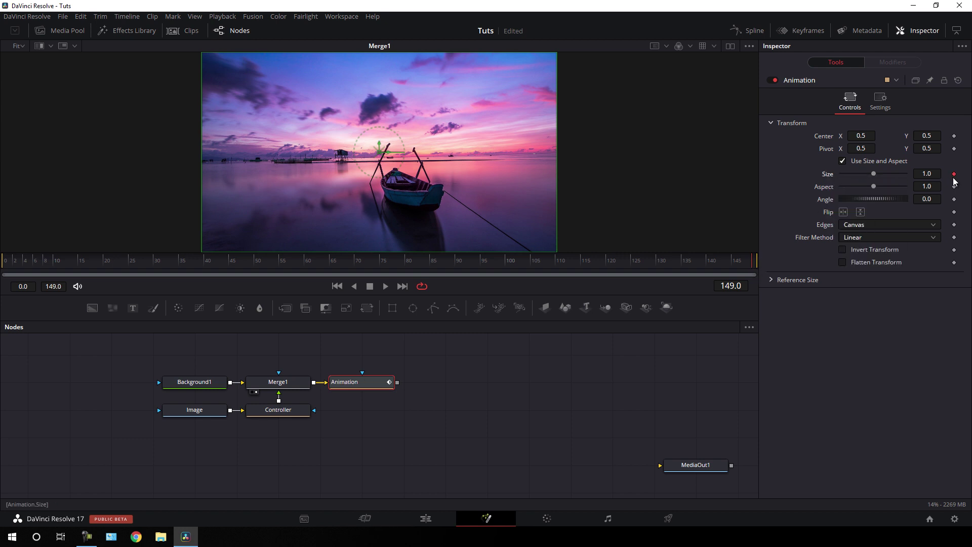
Step: Set the Animation node's Size to 1.3 at frame 0 to create the starting keyframe of the zoom
left_click(681, 260)
left_click_drag(680, 260, 1, 282)
left_click_drag(874, 172, 877, 175)
left_click(934, 175)
type("1.3")
key("Tab")
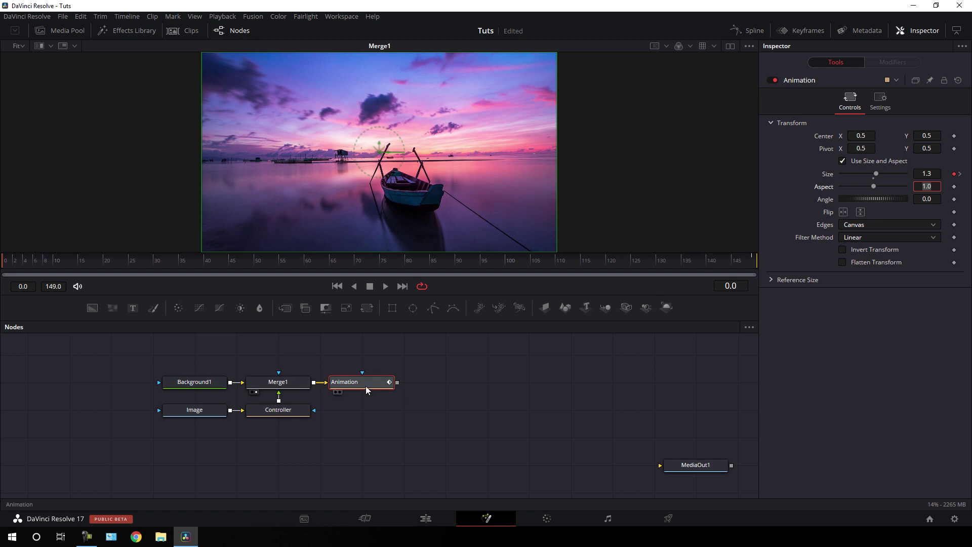
Step: Show the Animation node in the viewer and scrub through the timeline to check the zoom
left_click(365, 386)
key("1")
left_click_drag(109, 262, 624, 261)
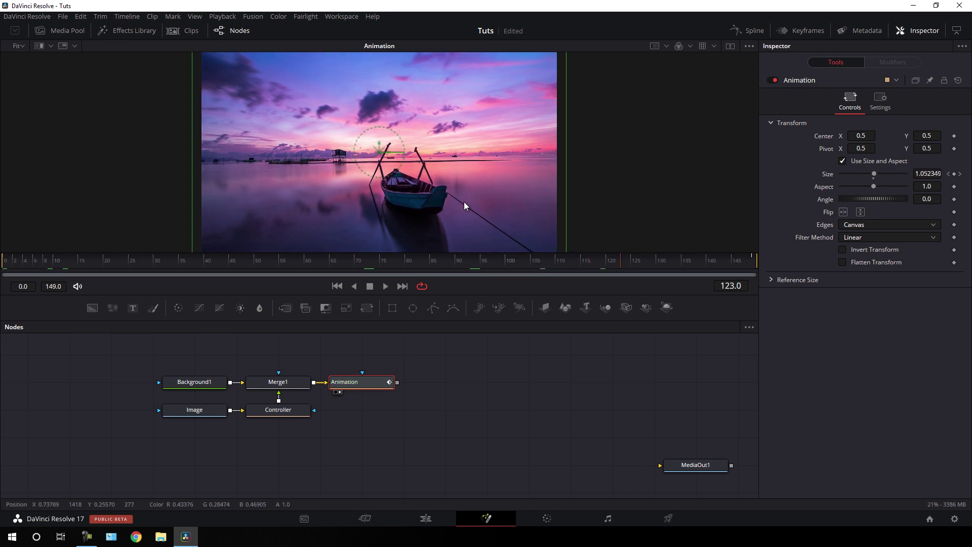
Step: Display the Animation node's Size curve in the Spline editor, fit it, and smooth all its keyframes
left_click(753, 30)
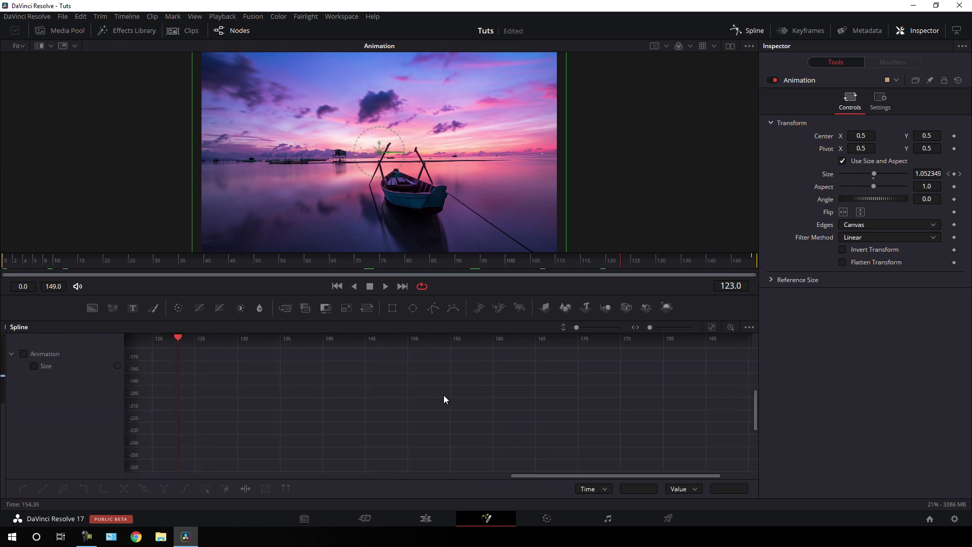
left_click(34, 366)
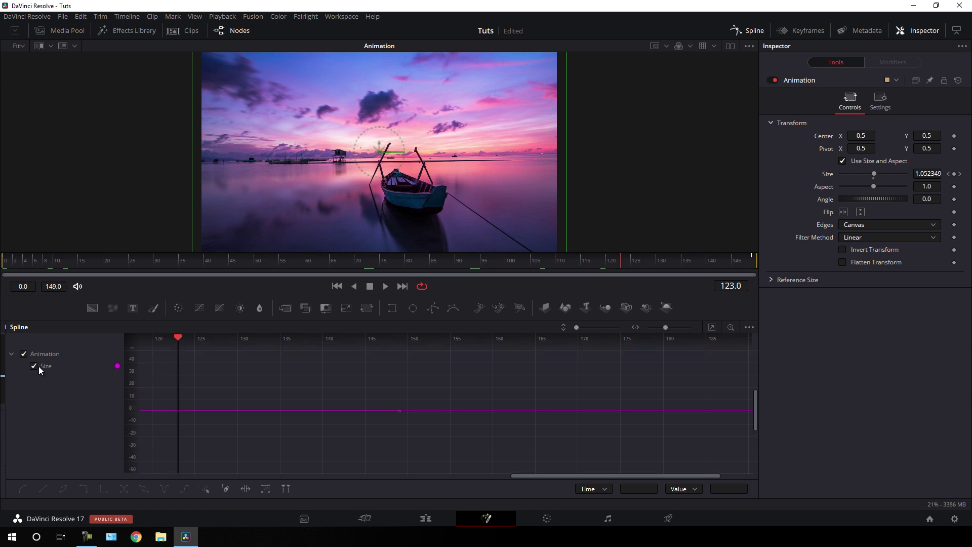
left_click(712, 327)
left_click_drag(181, 353, 709, 470)
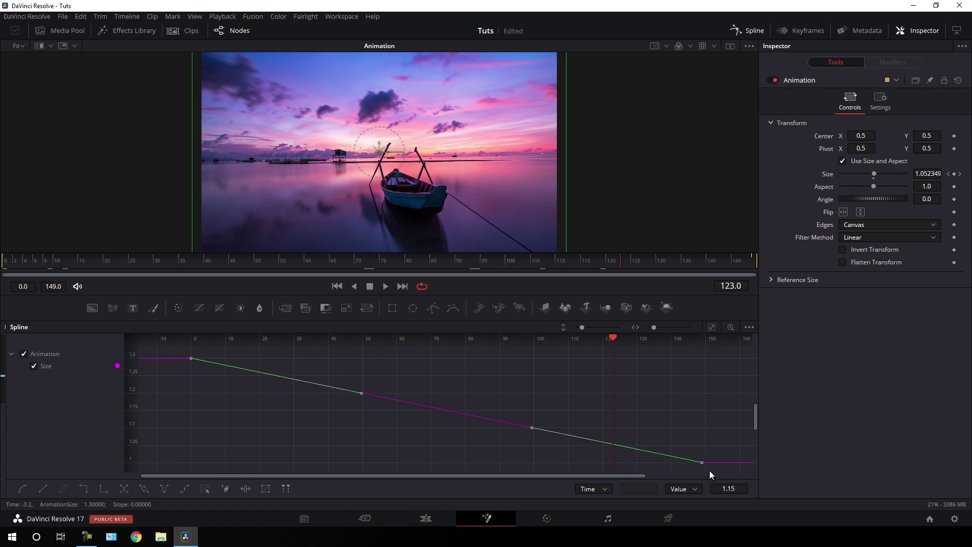
left_click(24, 489)
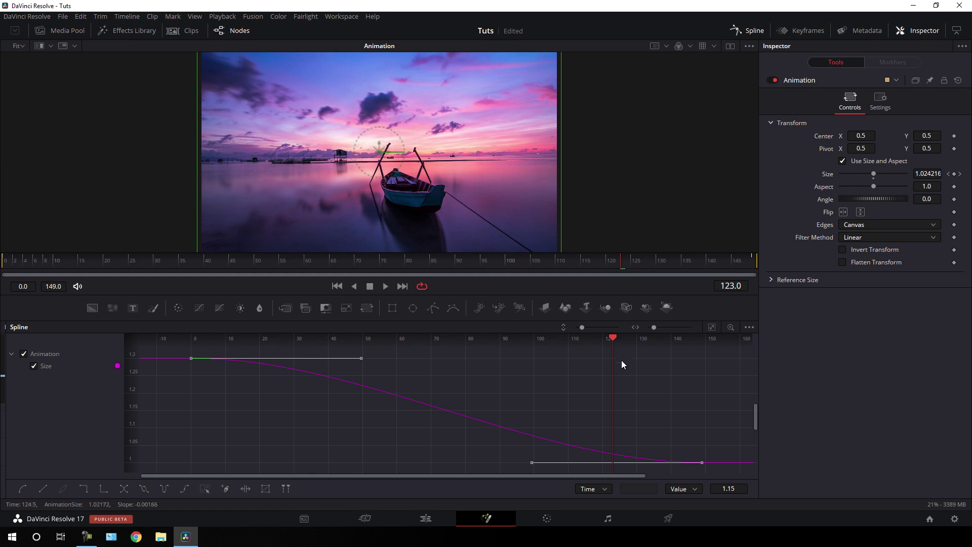
Step: Extend the last Size keyframe's handle back to frame 0, close the Spline editor and preview the eased zoom
left_click_drag(612, 339, 192, 378)
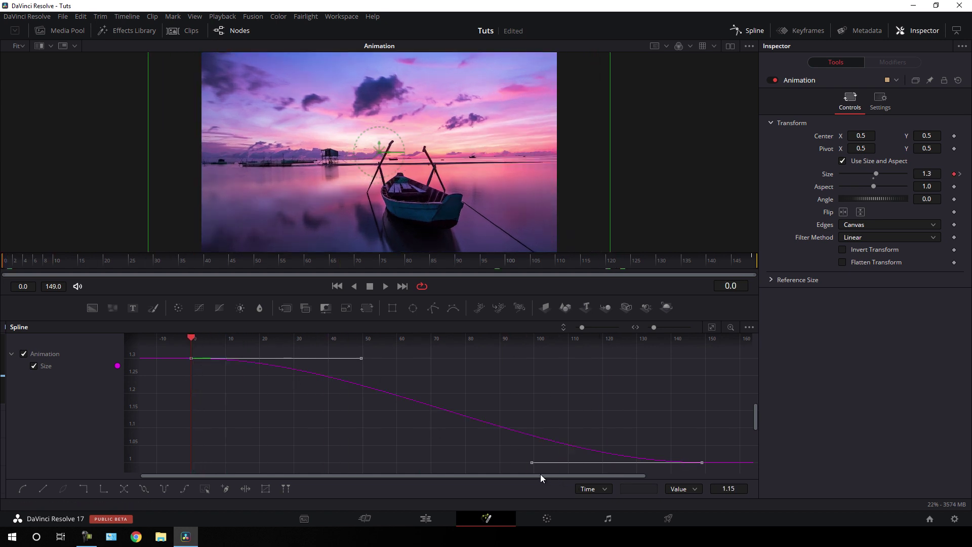
left_click_drag(527, 463, 188, 467)
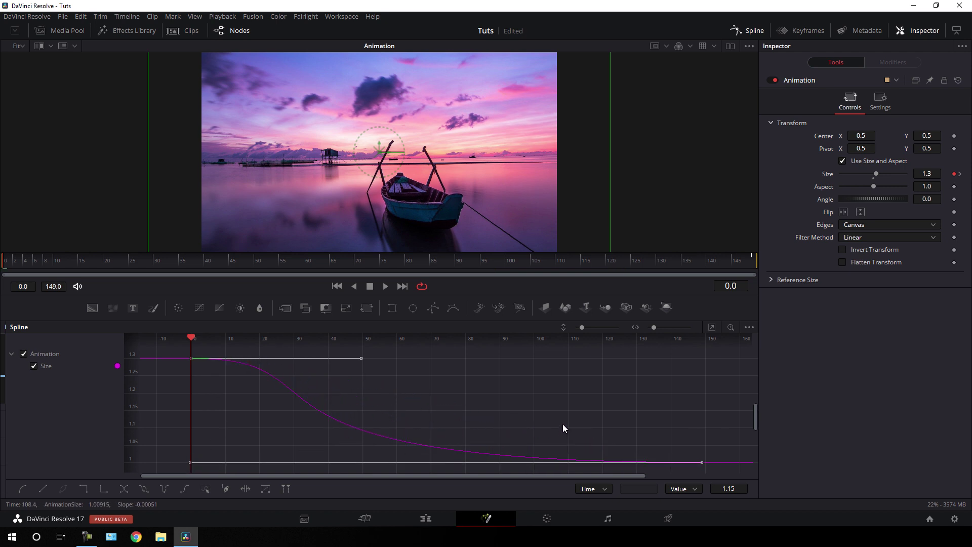
left_click(752, 32)
left_click_drag(361, 270, 473, 265)
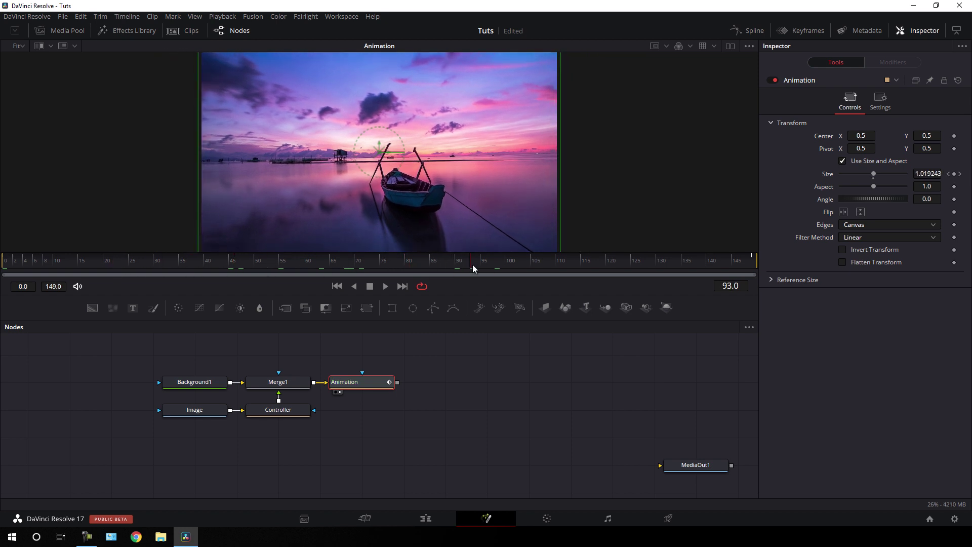
Step: Add a Gaussian Blur node after the Animation node and show its output in the viewer
left_click(455, 383)
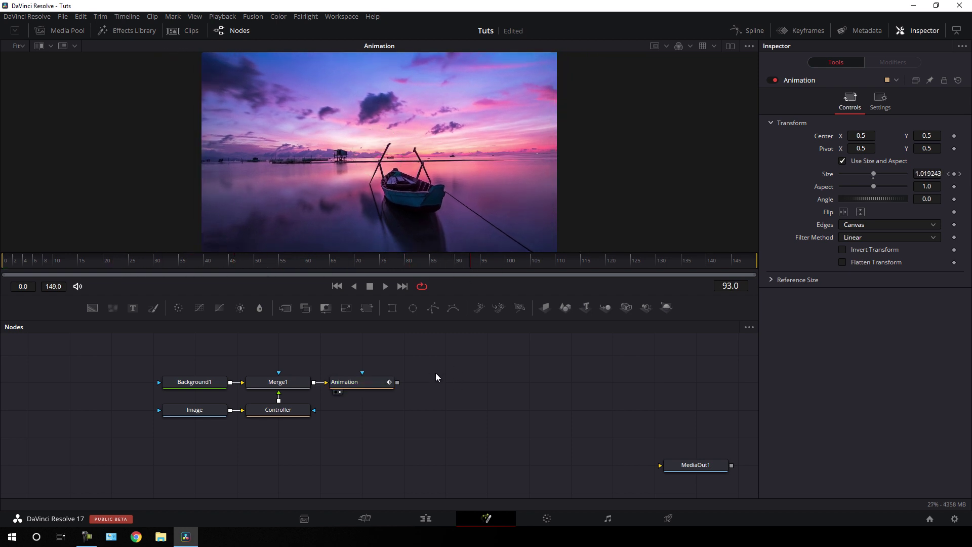
scroll(437, 376, "up", 1)
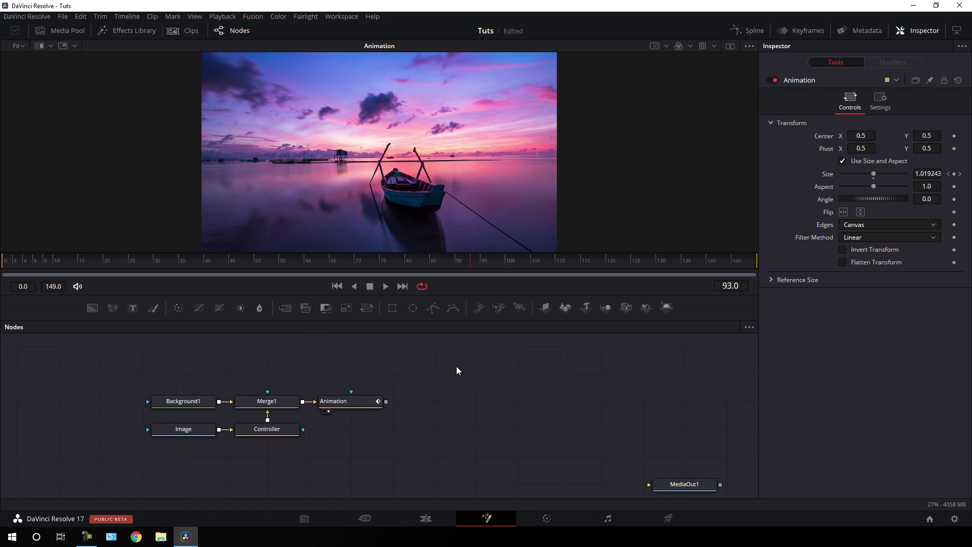
left_click(359, 406)
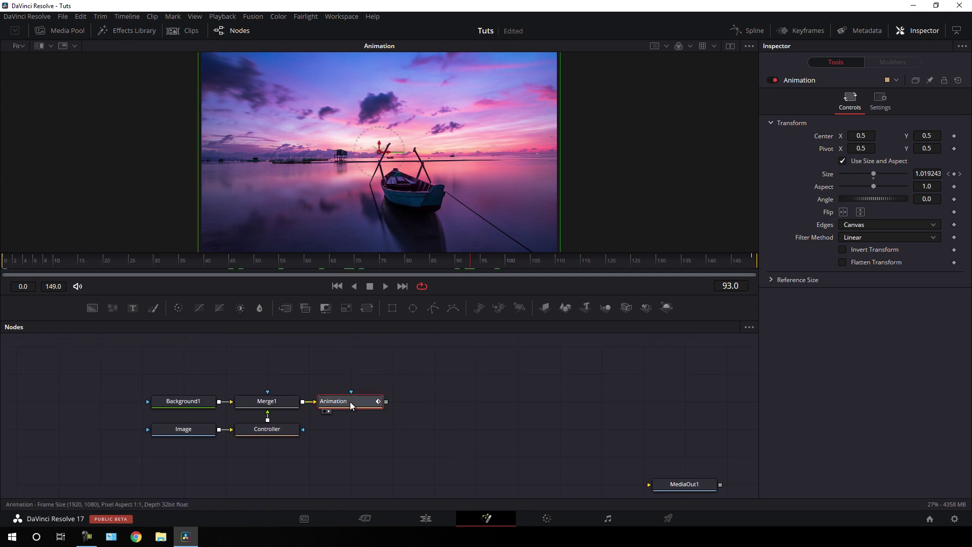
key("shift+space")
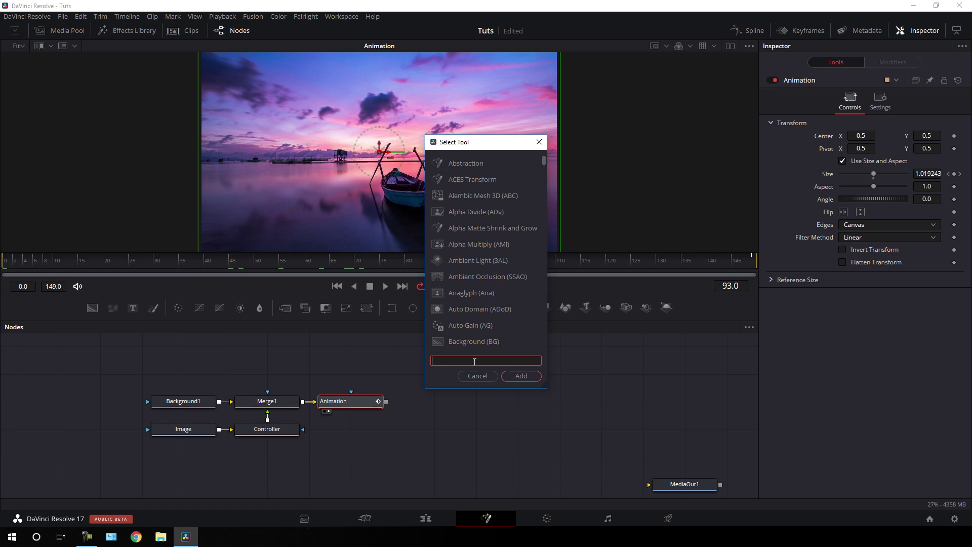
type("blur")
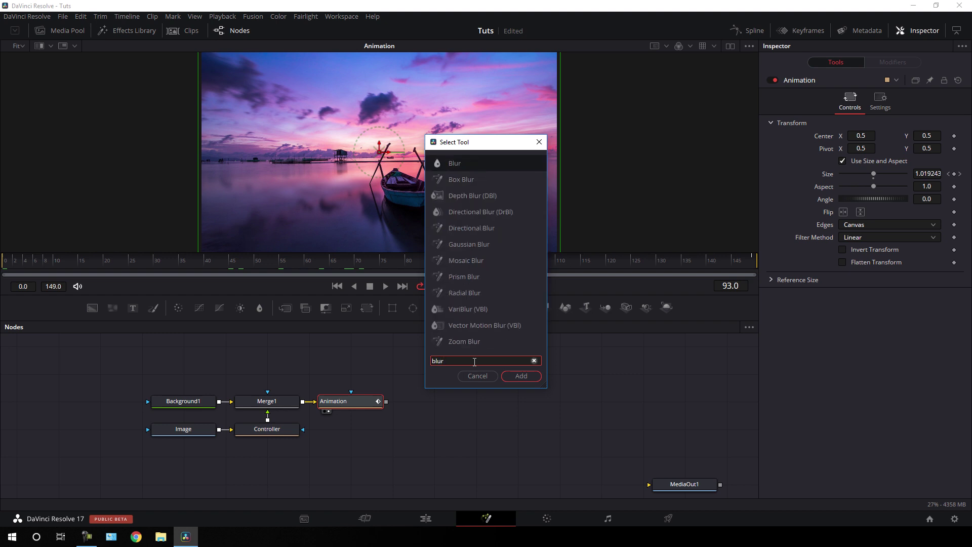
left_click(488, 245)
left_click(521, 377)
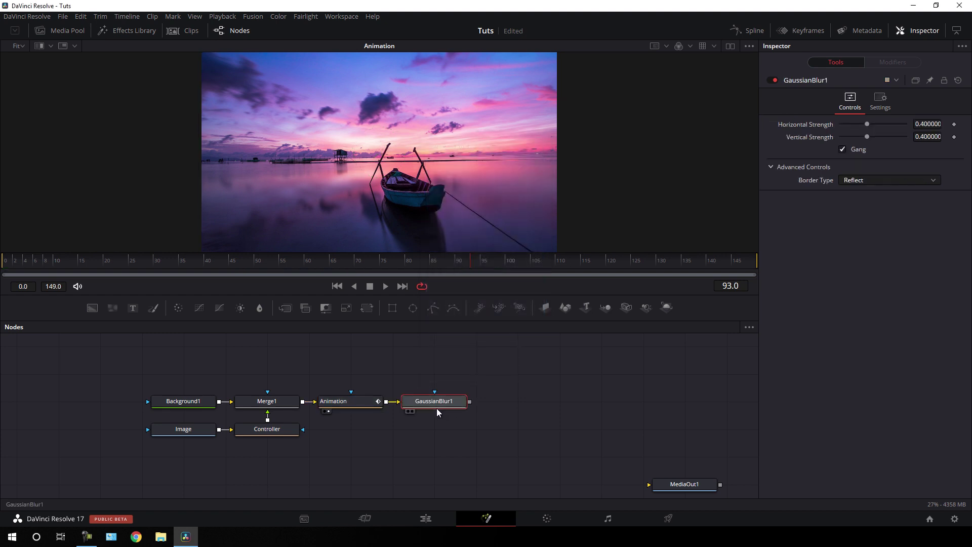
left_click_drag(436, 403, 439, 133)
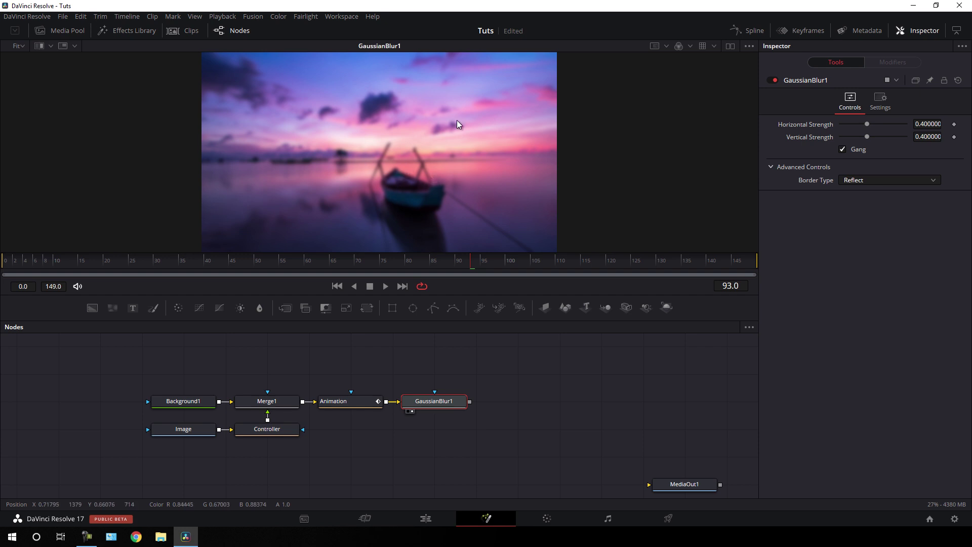
Step: Move the GaussianBlur1 node directly above the Animation node so it branches off upward
left_click_drag(437, 393, 348, 346)
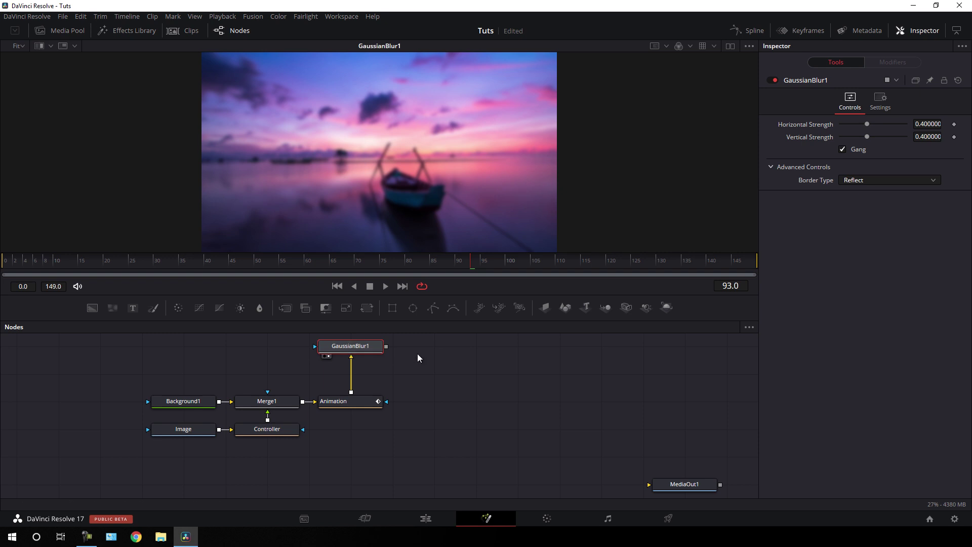
left_click(436, 354)
mouse_move(448, 344)
left_mouse_down()
mouse_move(469, 356)
mouse_move(442, 341)
left_mouse_up()
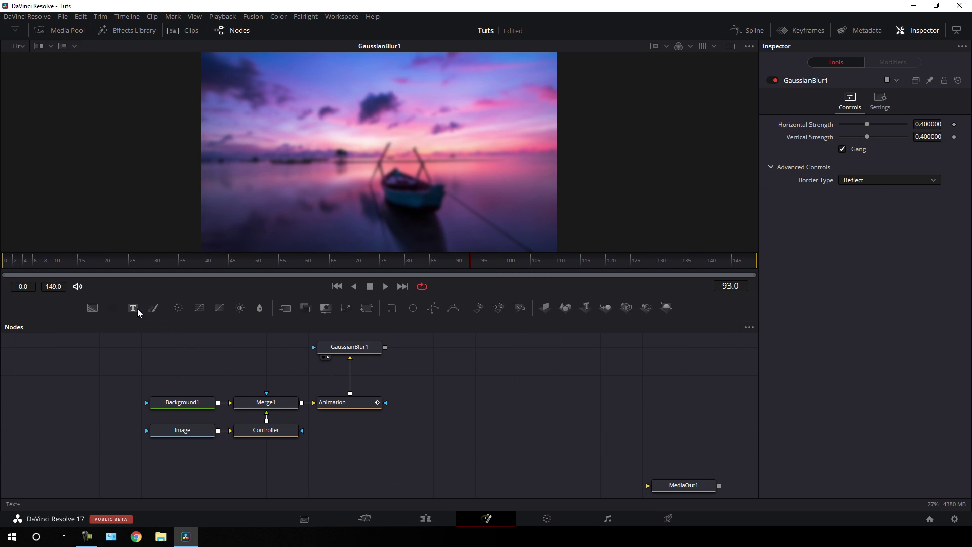
Step: Add a Text+ node beside Animation, show it in the viewer, and enter "CREATIVE" and "DESIGN" on two lines
left_click_drag(134, 308, 466, 156)
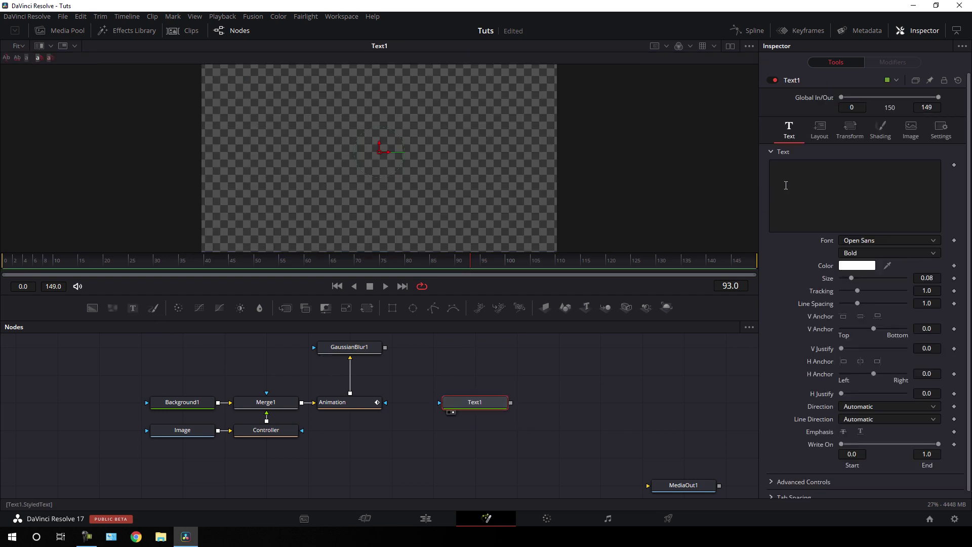
left_click(816, 184)
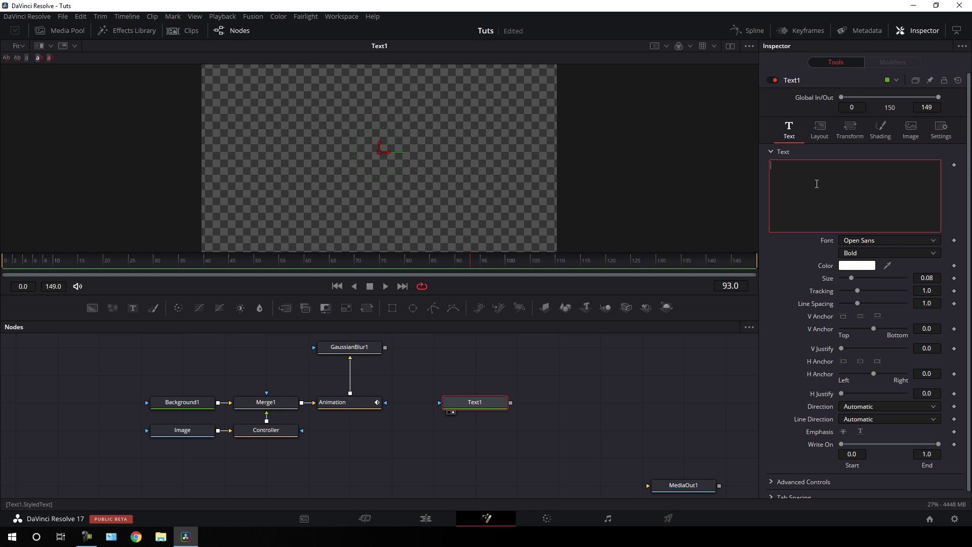
type("CREATIVE")
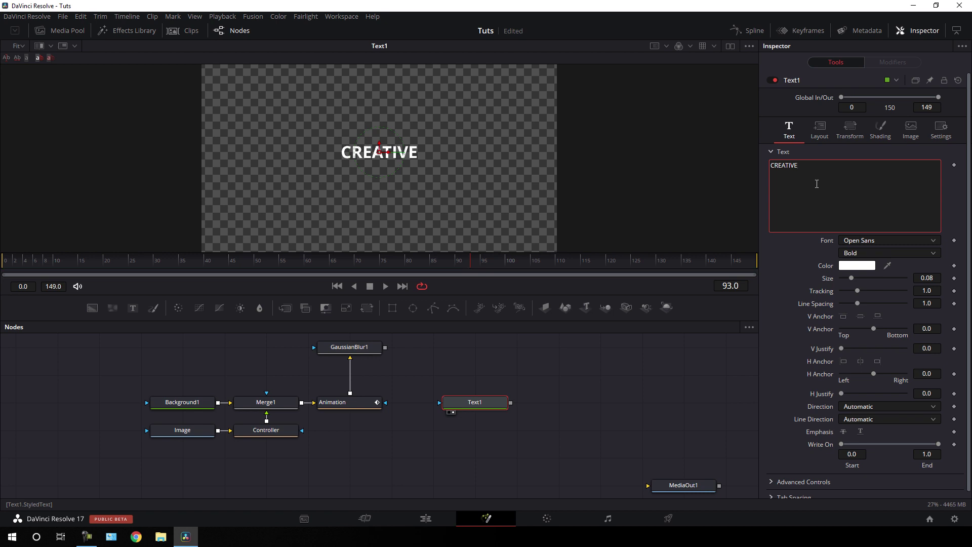
key("Return")
type("DESIGN")
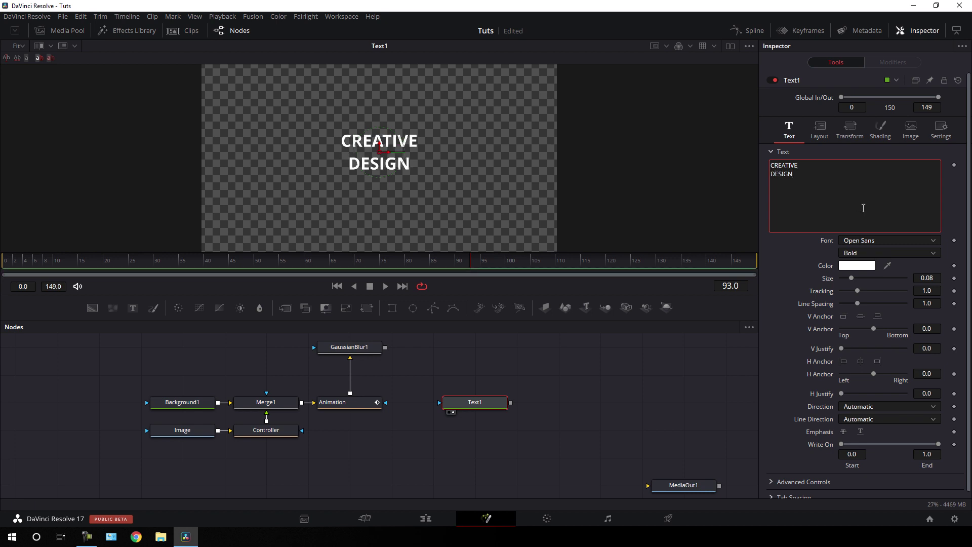
Step: Set the Text1 font to Century Gothic and its horizontal anchor to left
left_click(859, 243)
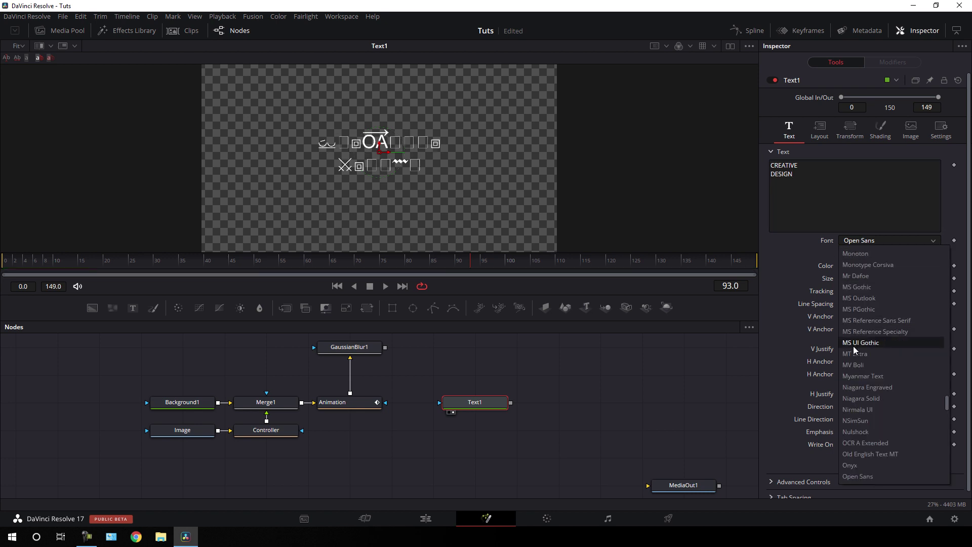
scroll(876, 388, "up", 10)
left_click(866, 399)
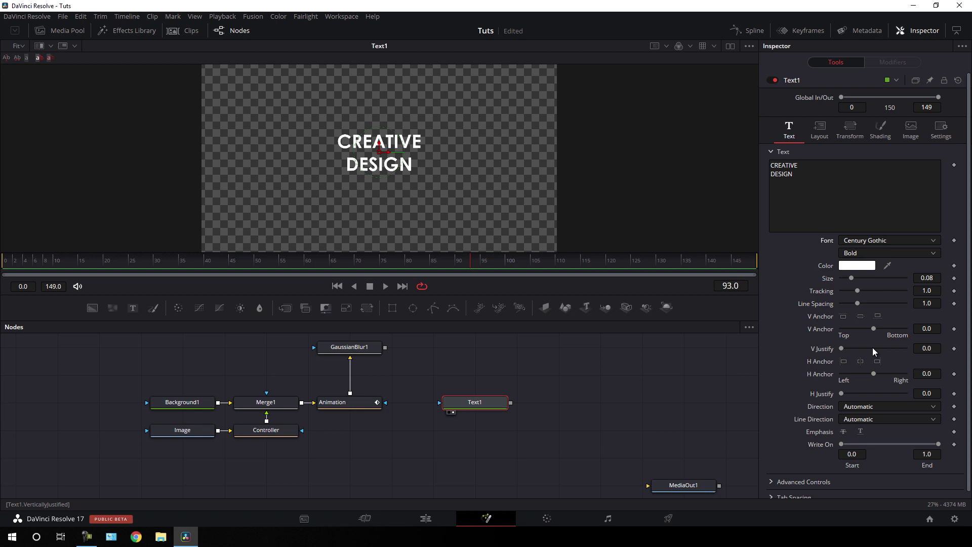
left_click(844, 362)
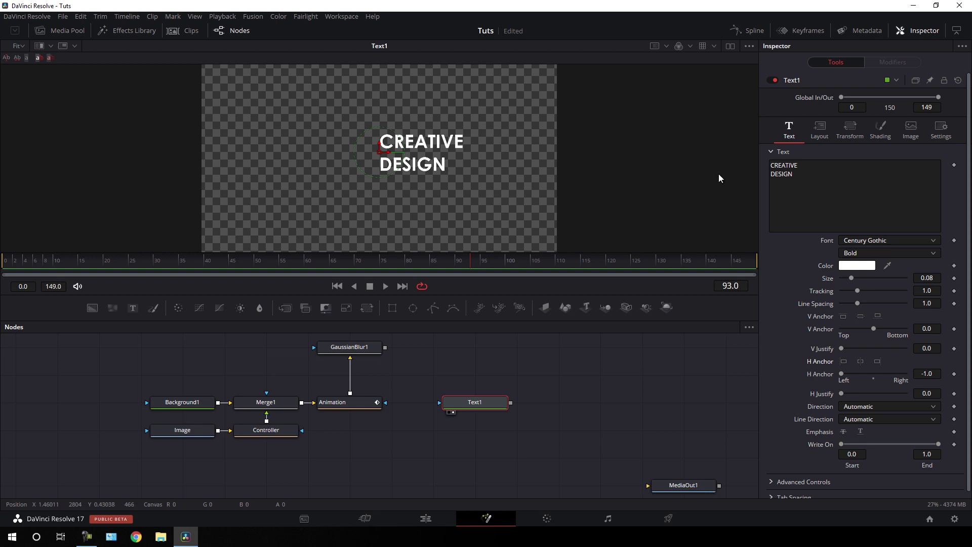
Step: Apply the Character Level Styling modifier to the text of Text1 and show the modifier's settings
right_click(814, 173)
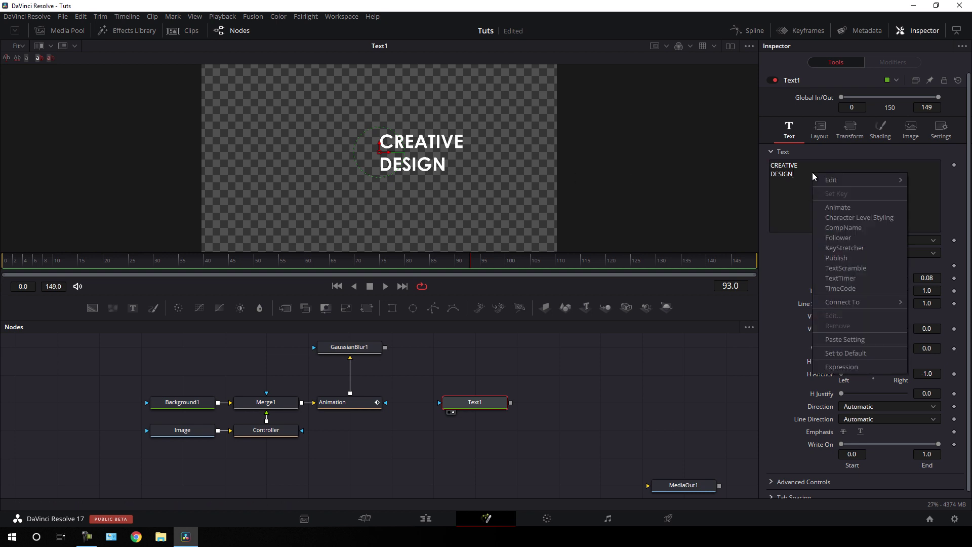
left_click(862, 217)
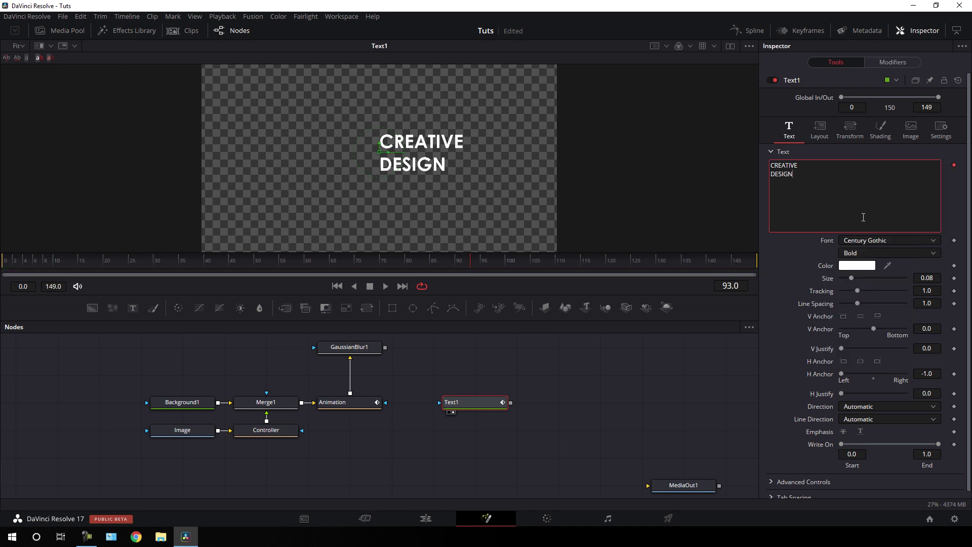
left_click(888, 66)
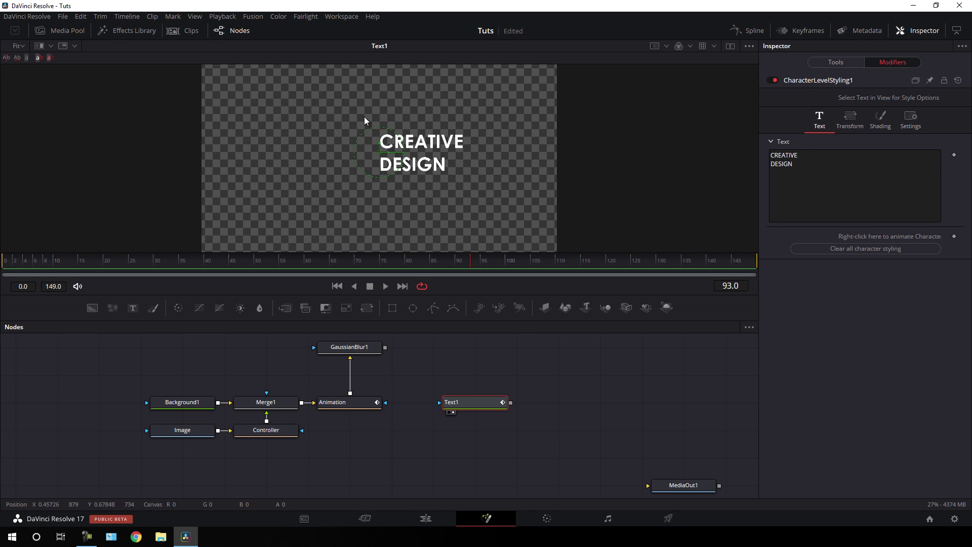
Step: Select the word CREATIVE in the viewer and set its character size to 0.1
left_click_drag(364, 117, 493, 152)
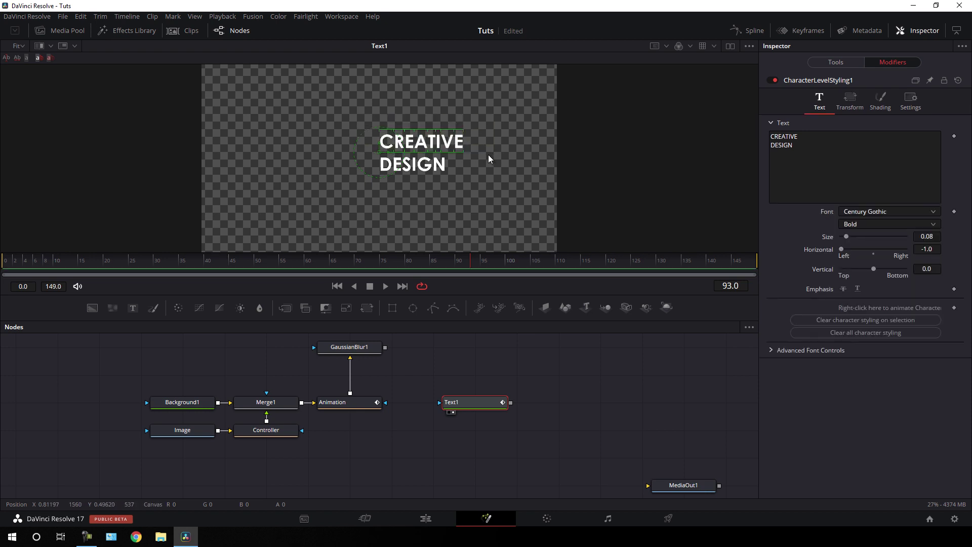
left_click(859, 224)
left_click(858, 238)
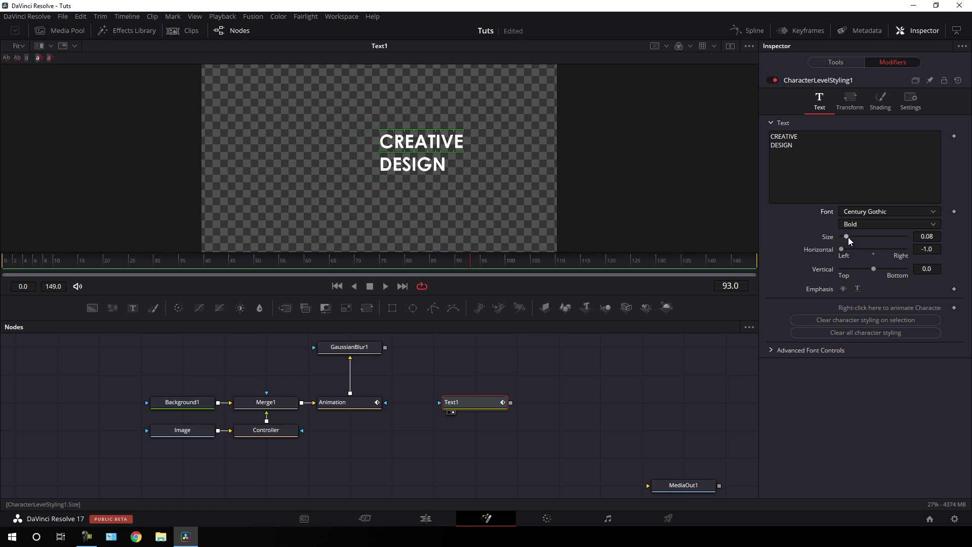
left_click_drag(849, 237, 850, 238)
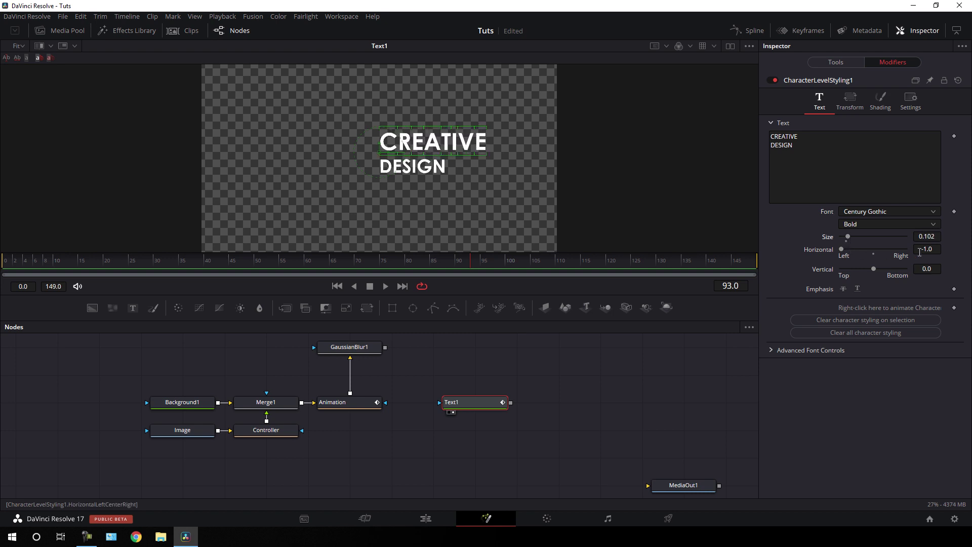
left_click(931, 236)
type("0.1")
key("Tab")
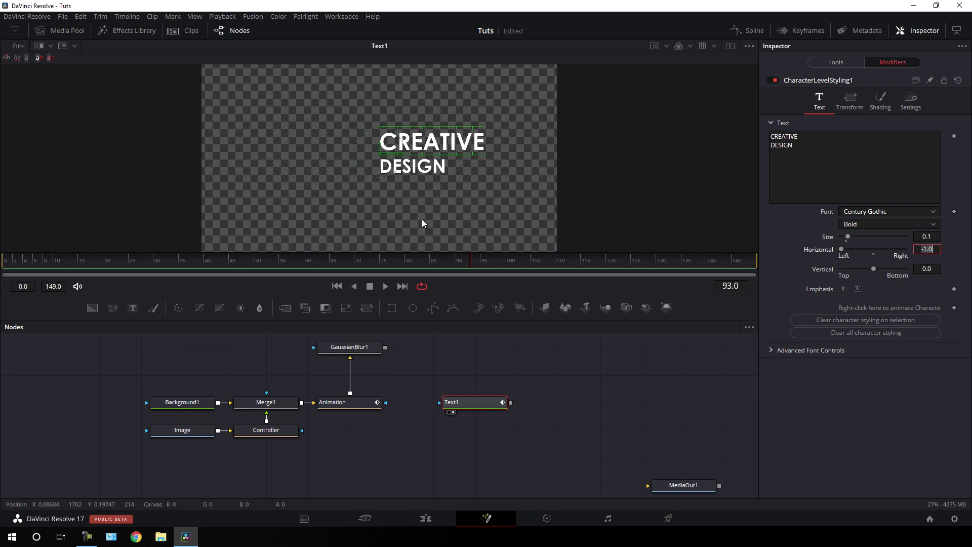
Step: Style the word DESIGN as Regular with size 0.157 and vertical alignment 0.38, and move the whole title toward the frame's lower left
left_click_drag(363, 200, 474, 158)
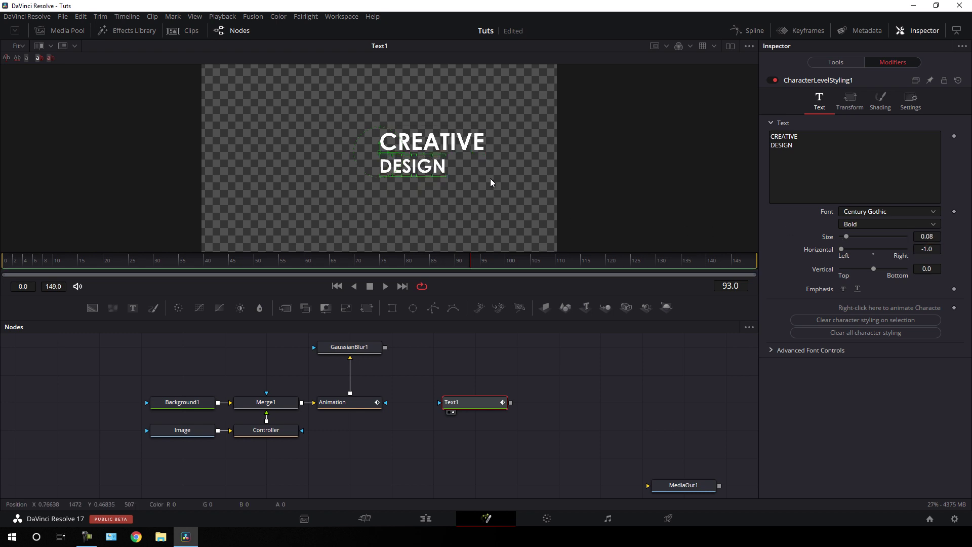
left_click(886, 224)
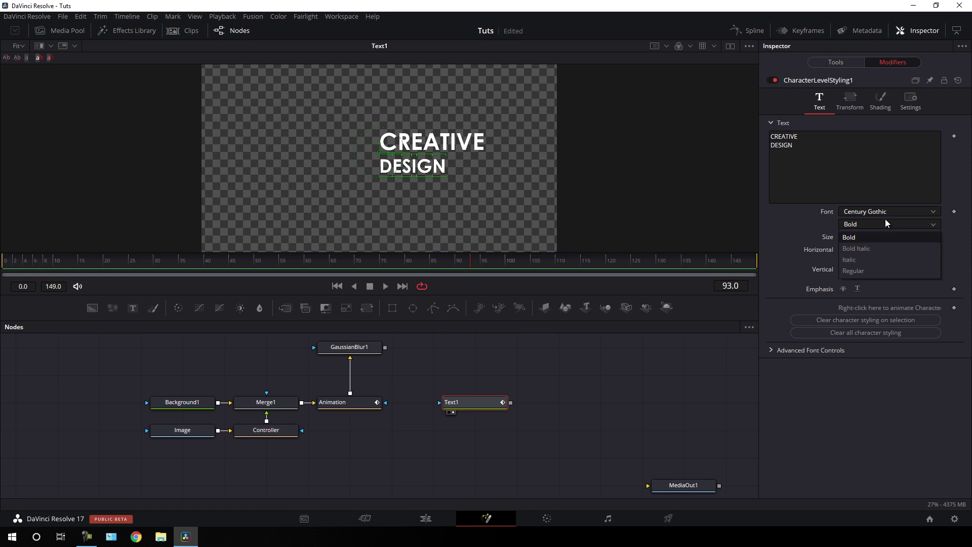
left_click(853, 271)
left_click_drag(846, 239, 851, 241)
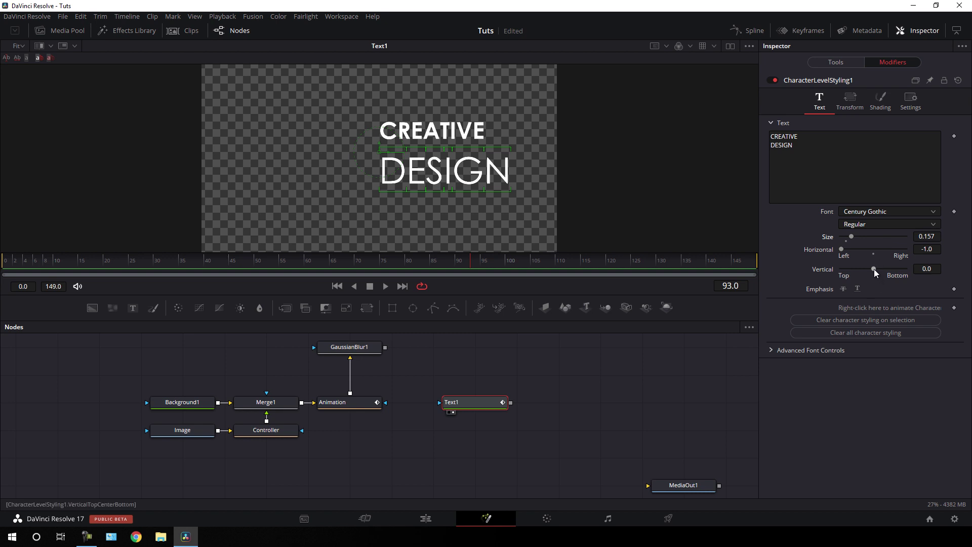
left_click_drag(874, 269, 886, 275)
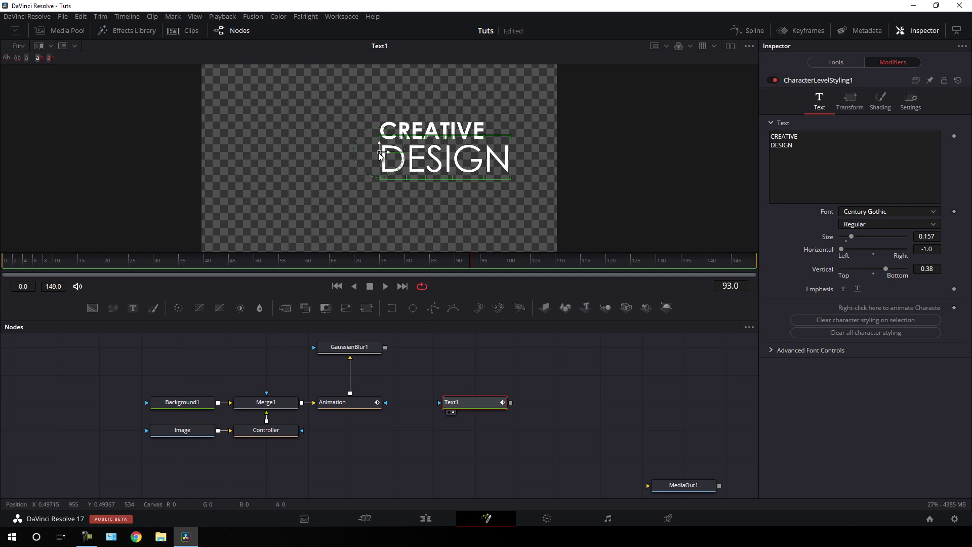
left_click_drag(378, 161, 290, 191)
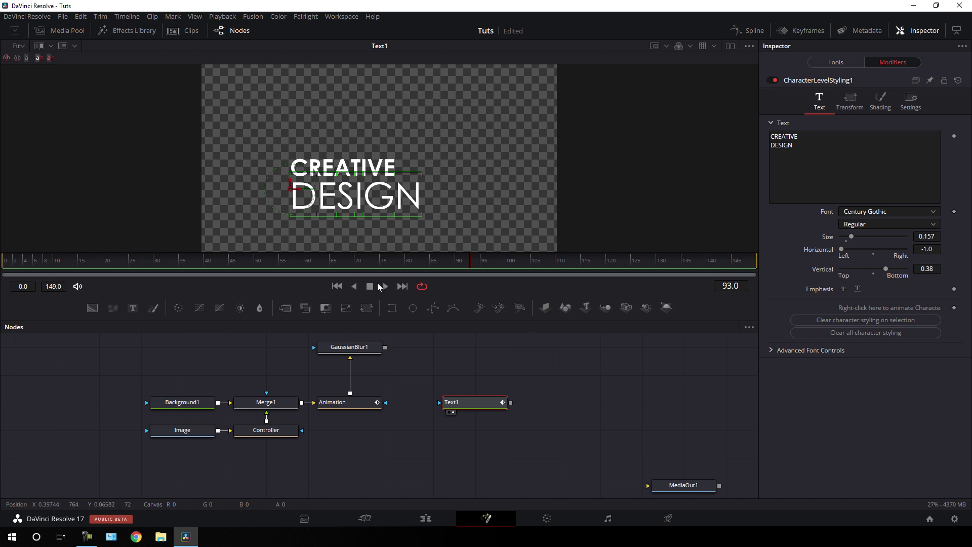
left_click(439, 348)
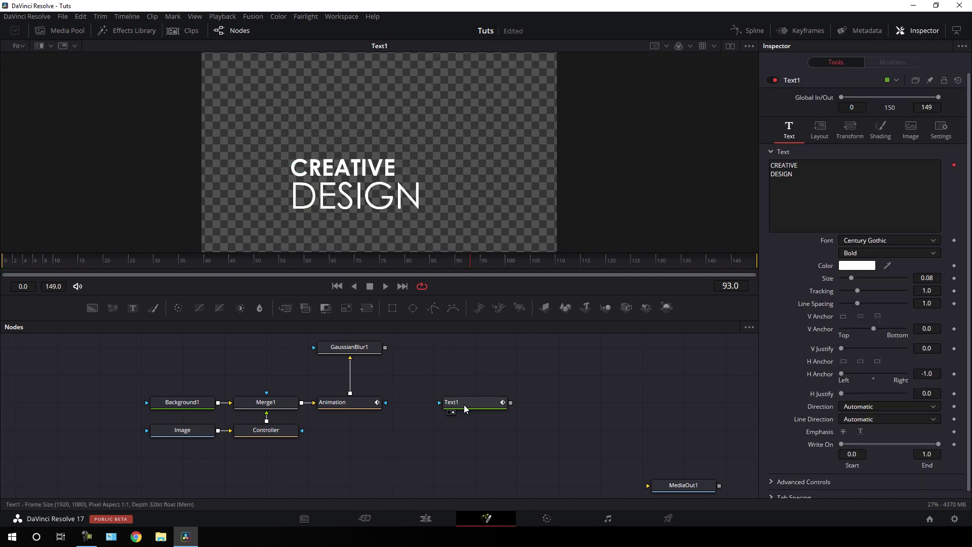
Step: Show the Animation node in the viewer, enlarge the node graph area, and move Text1 below the Animation row
left_click(324, 412)
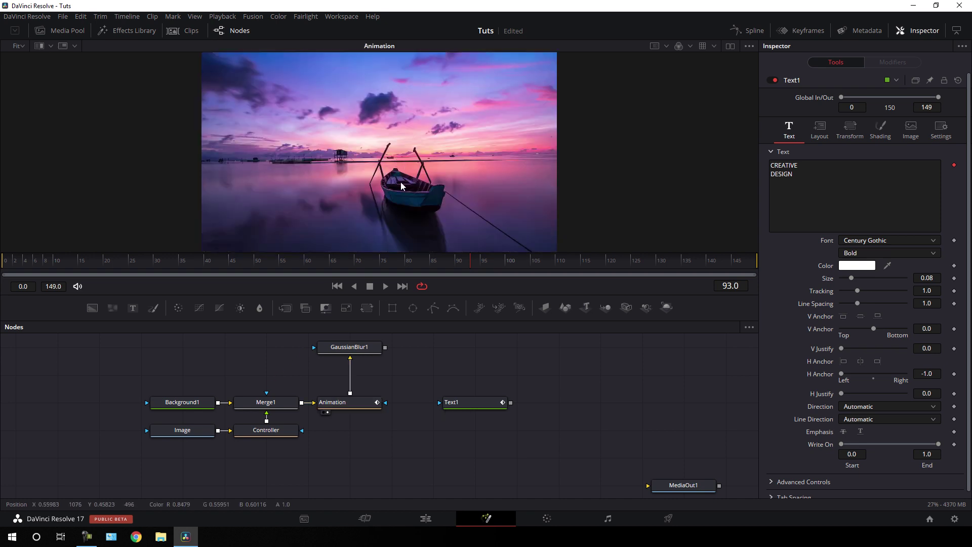
scroll(429, 382, "down", 1)
left_click_drag(425, 321, 424, 275)
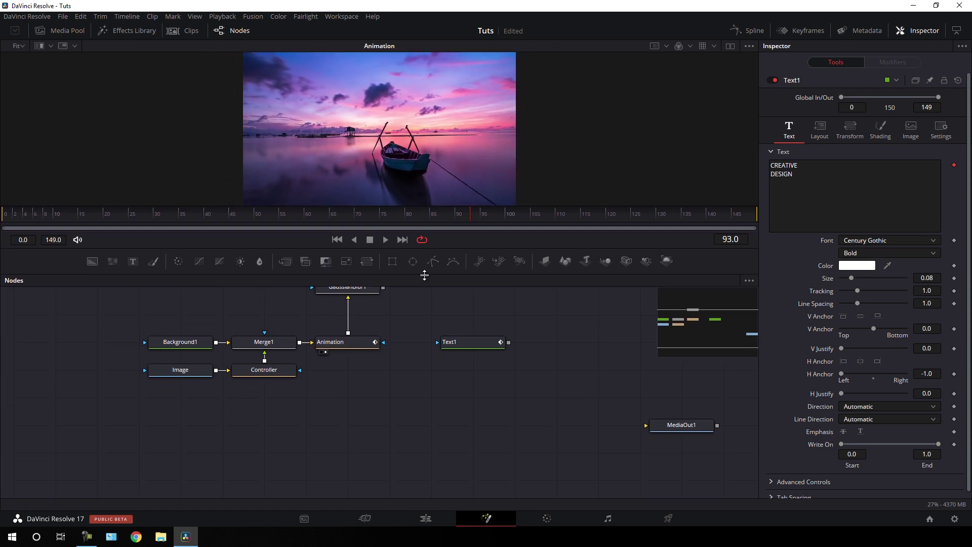
left_click_drag(473, 394, 464, 428)
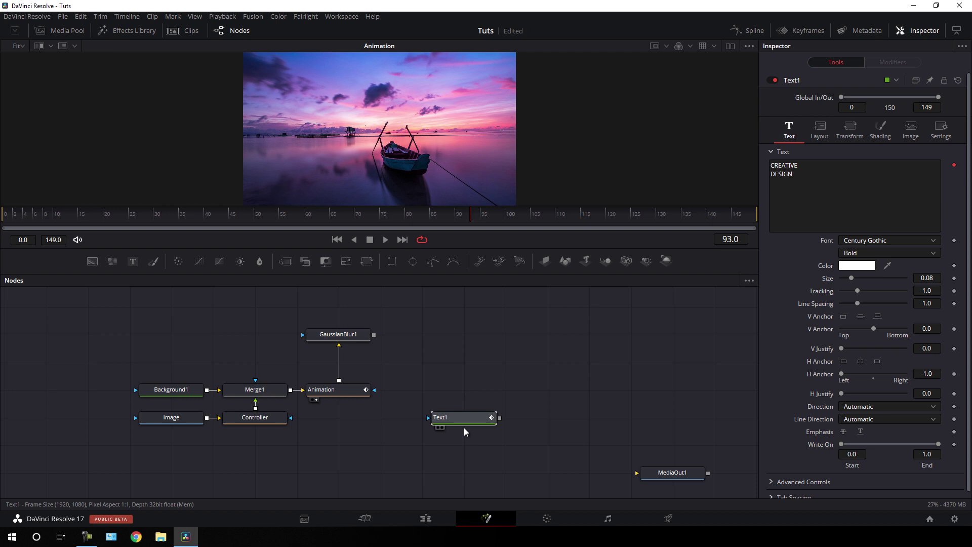
left_click(471, 388)
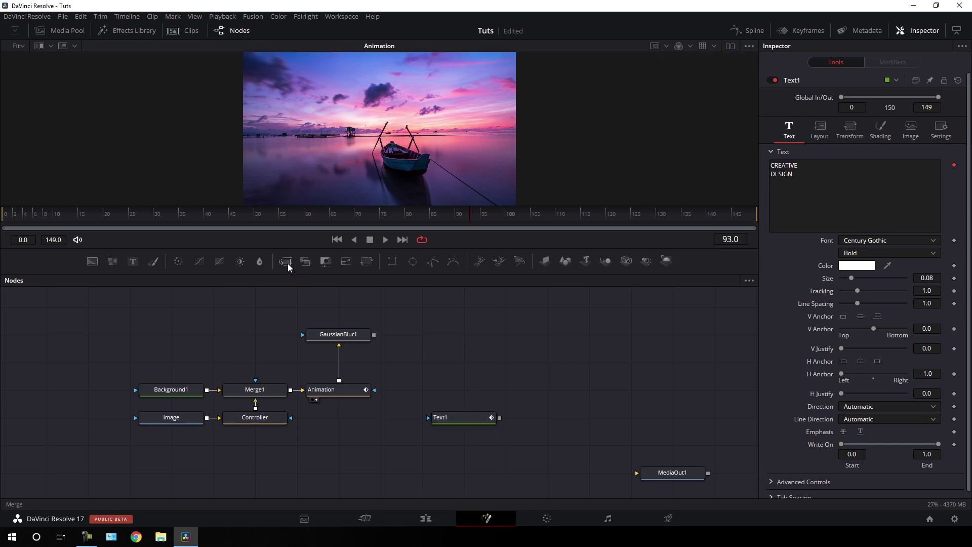
Step: Add a Merge node after Animation with Text1 as its foreground from below, and show the merged result in the viewer
left_click_drag(286, 261, 341, 384)
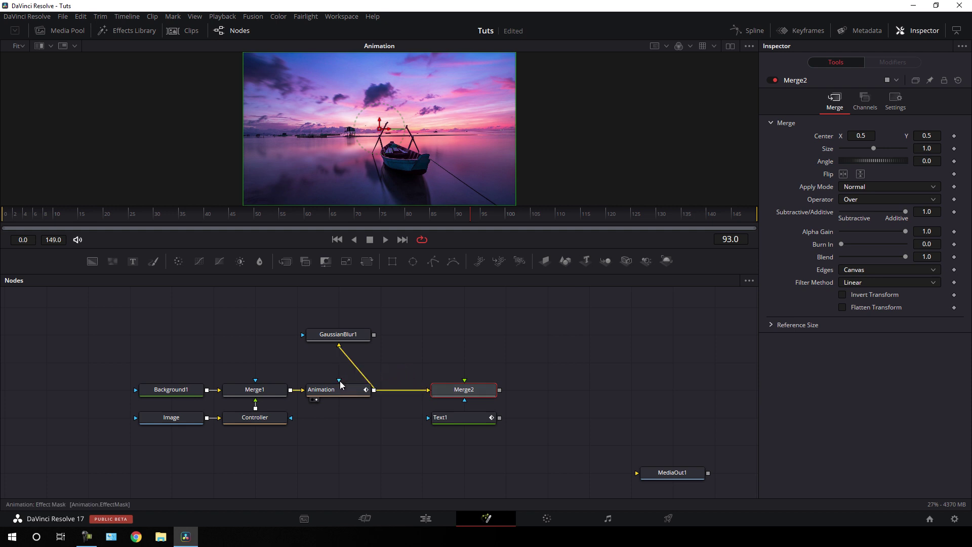
left_click_drag(465, 383, 474, 447)
left_click(475, 450)
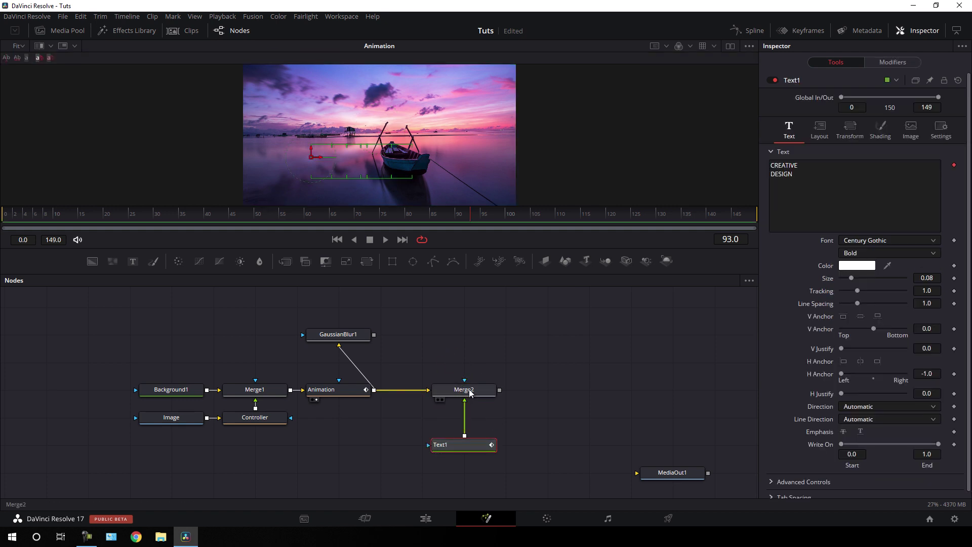
left_click_drag(470, 393, 495, 108)
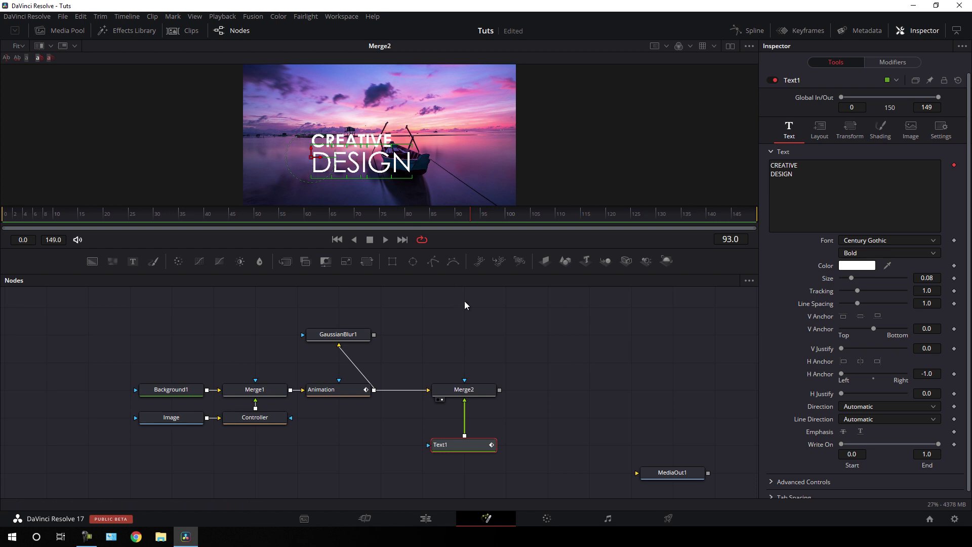
left_click(477, 318)
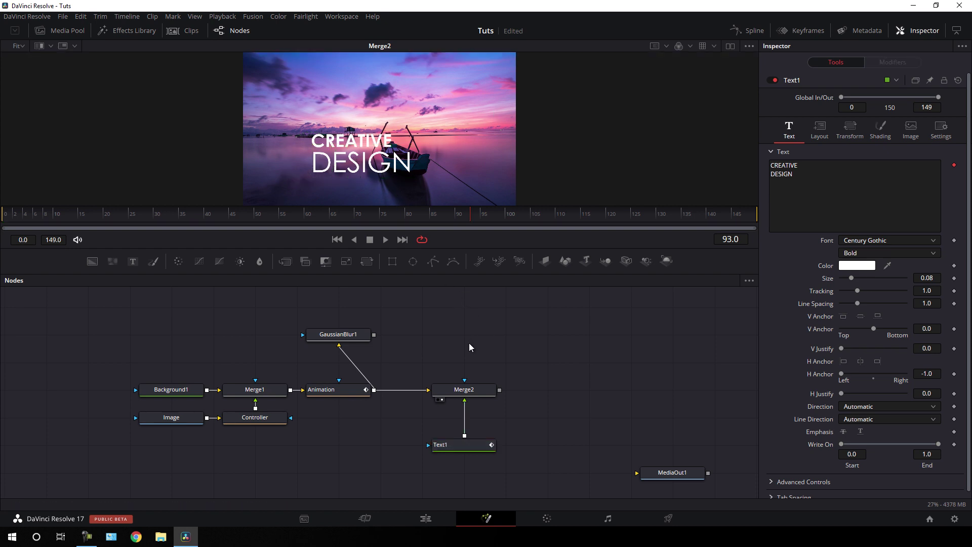
Step: Insert a Drop Shadow node between Text1 and Merge2
left_click(479, 450)
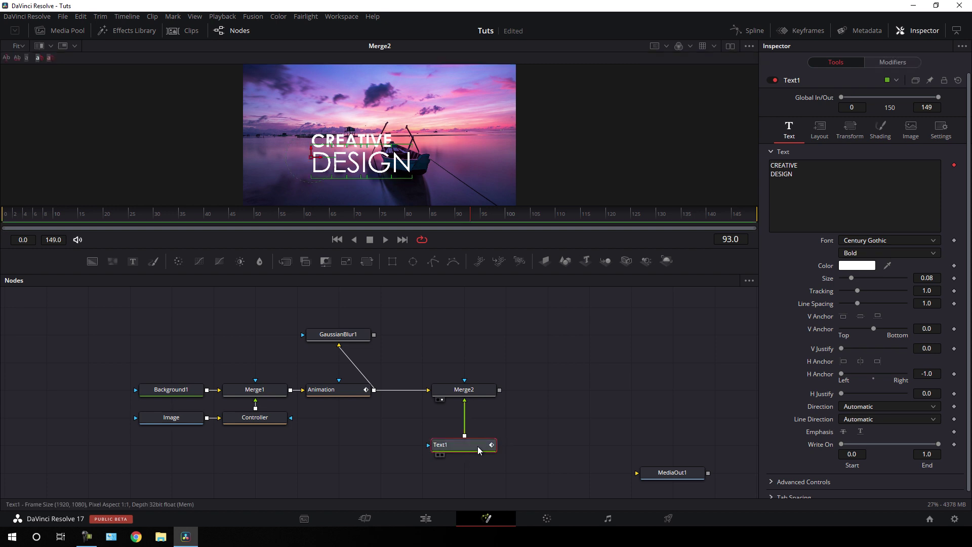
key("shift+space")
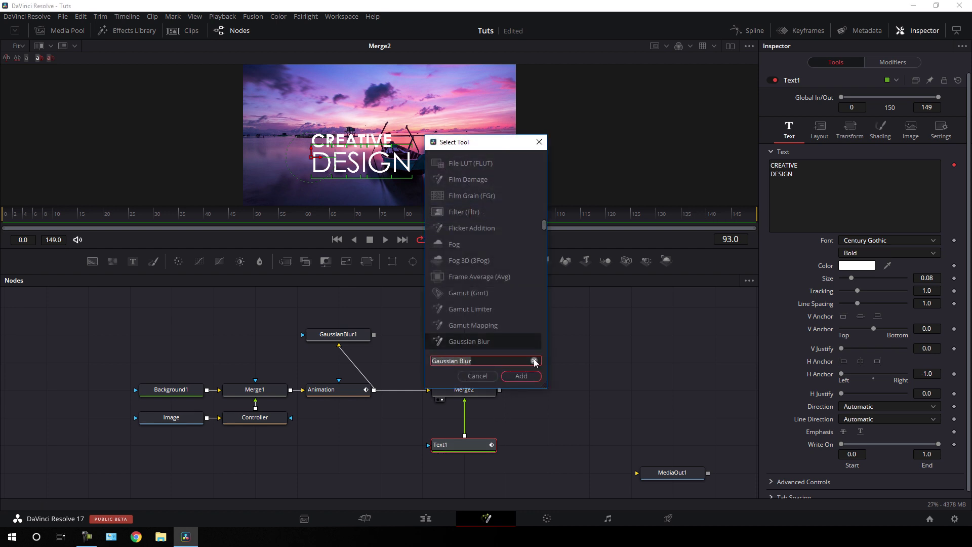
left_click(534, 361)
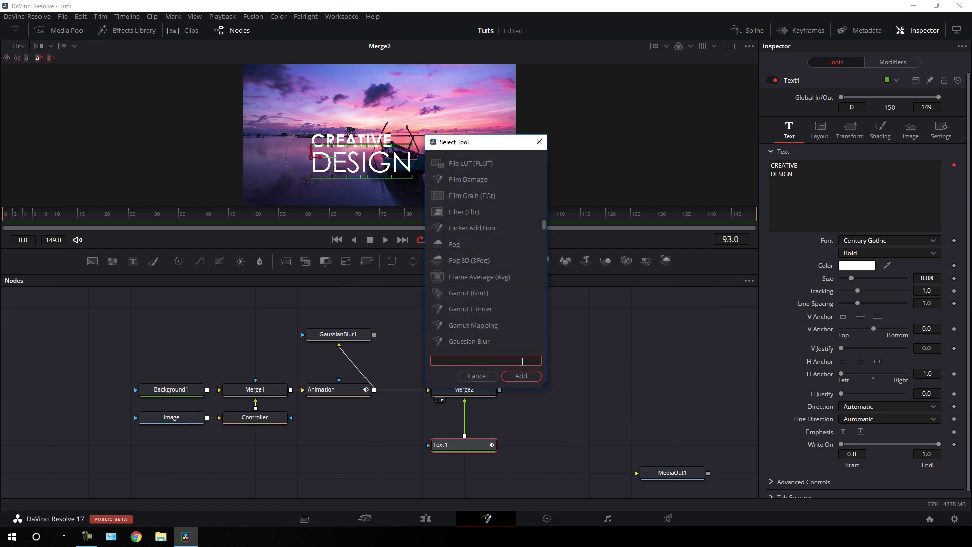
type("drop")
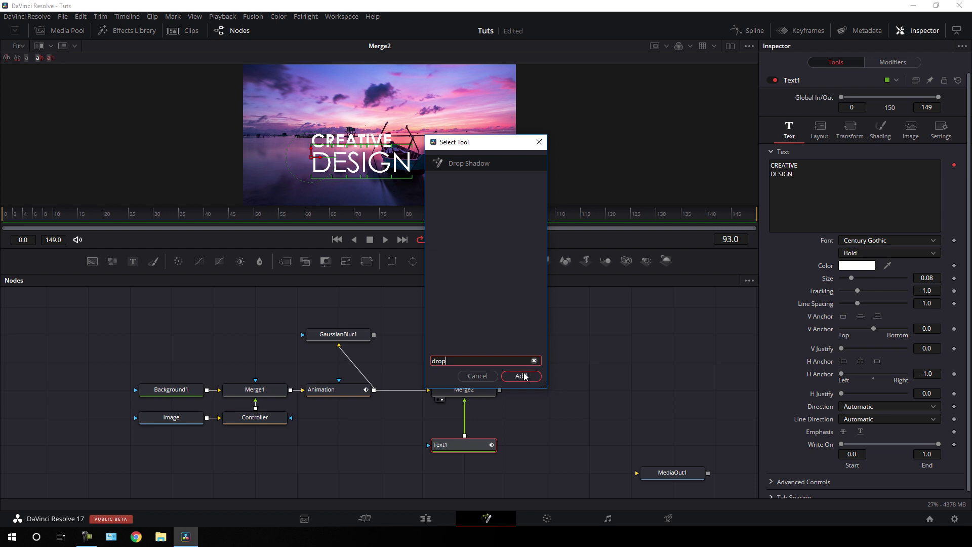
left_click(524, 376)
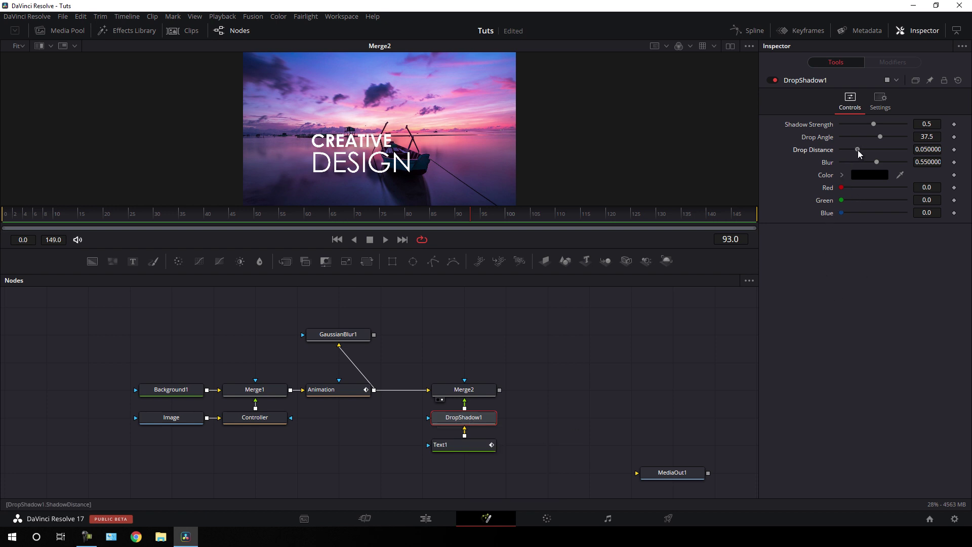
Step: Set the drop shadow's distance to 0.0 and its strength to 0.3
left_click_drag(858, 149, 840, 150)
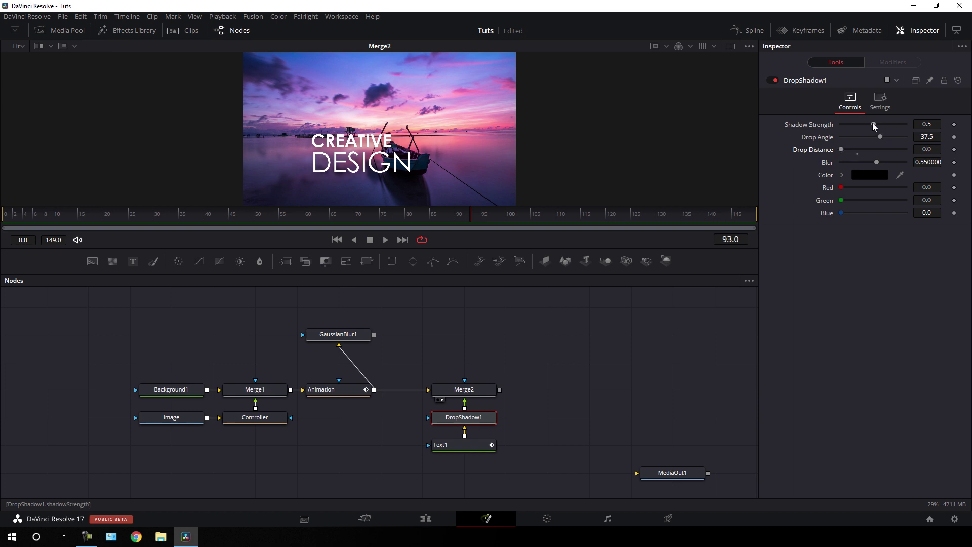
left_click_drag(873, 124, 861, 121)
left_click(917, 121)
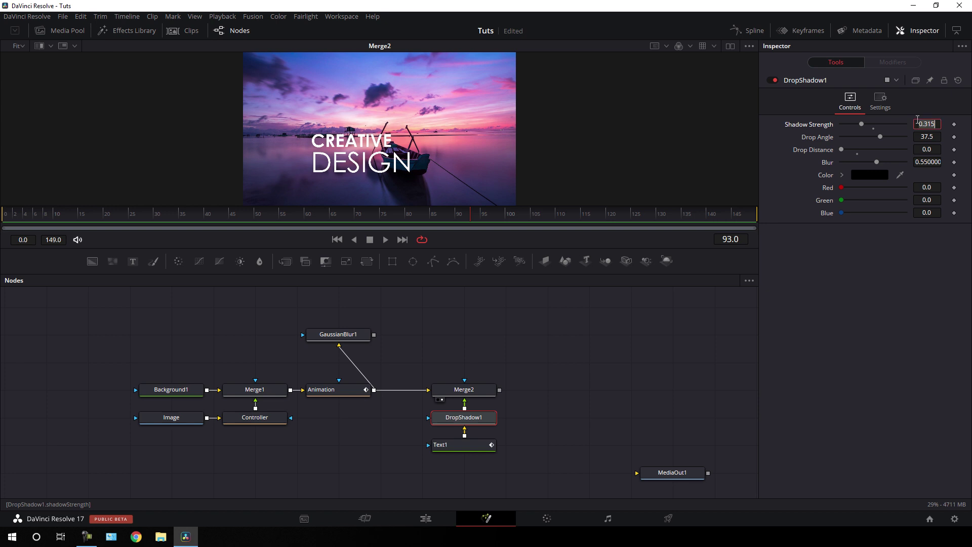
key("BackSpace")
key("BackSpace")
key("BackSpace")
key("BackSpace")
key("BackSpace")
type("0.3")
key("Tab")
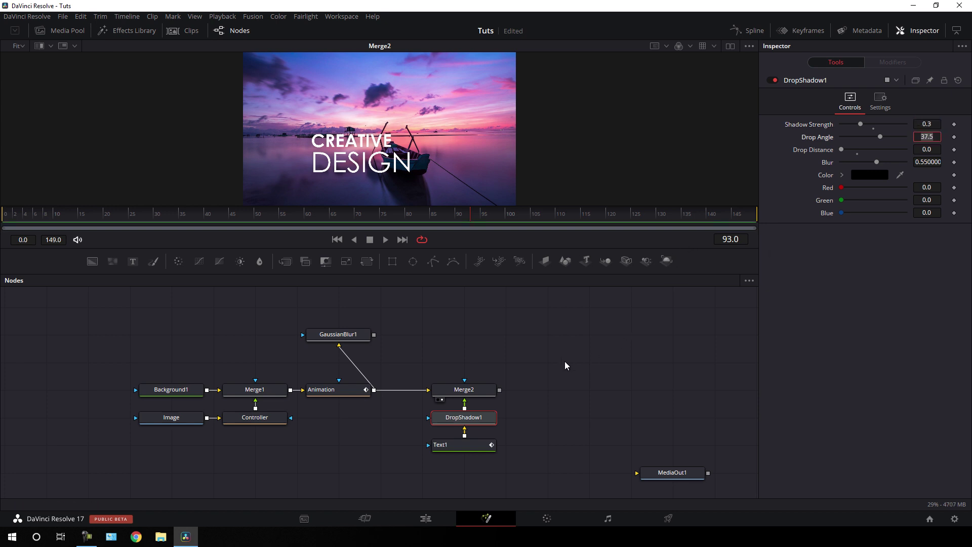
key("Return")
left_click(566, 362)
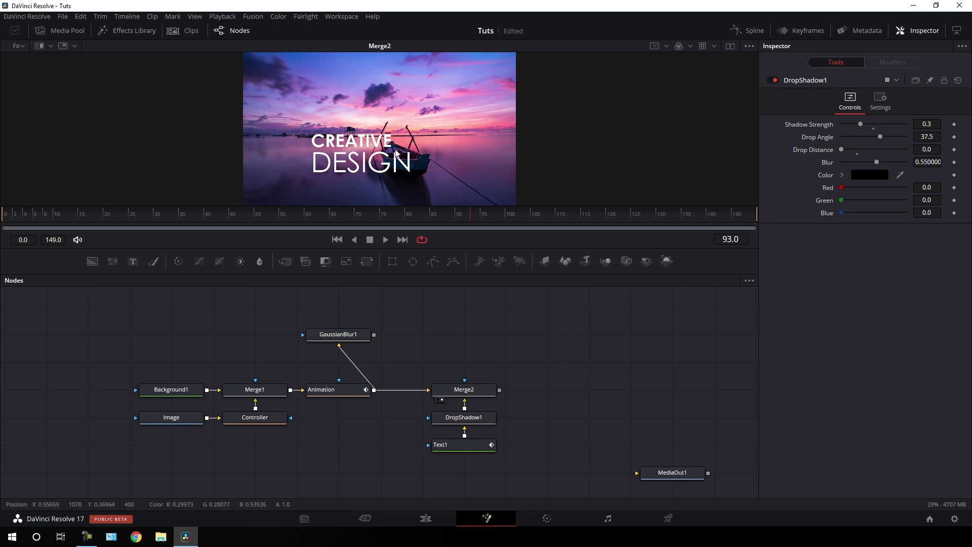
Step: Import the Particles - 7955 clip into the media pool and add it to the node graph beside DropShadow1
left_click(68, 31)
right_click(129, 126)
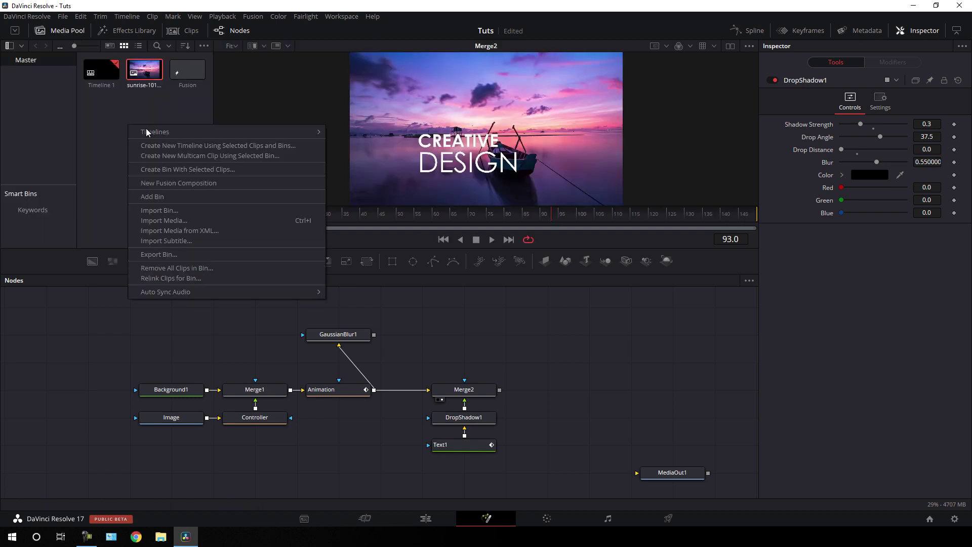
left_click(172, 221)
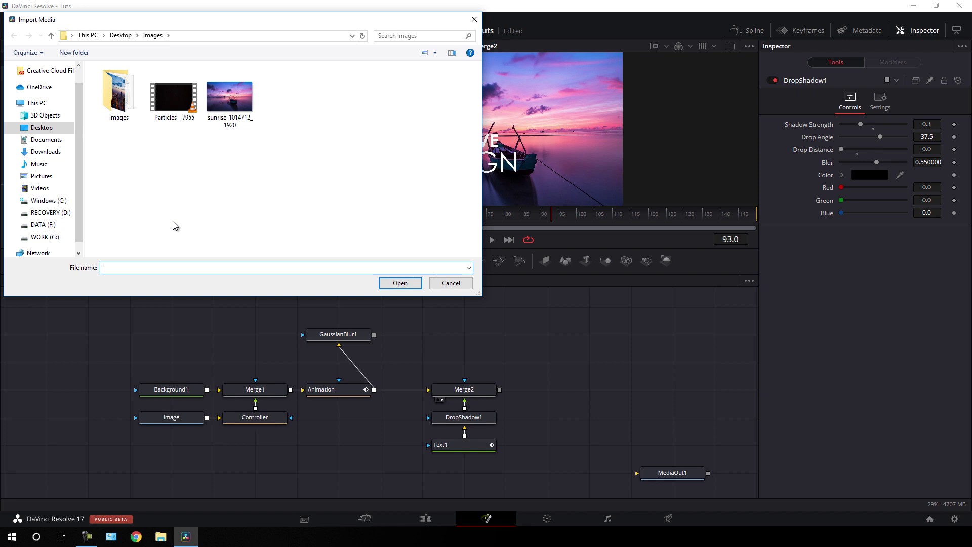
left_click(177, 107)
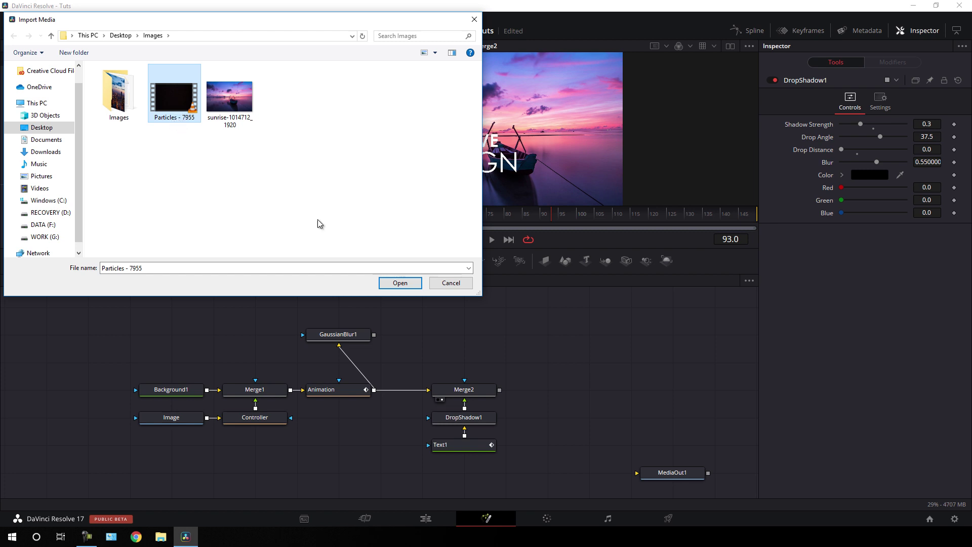
left_click(401, 283)
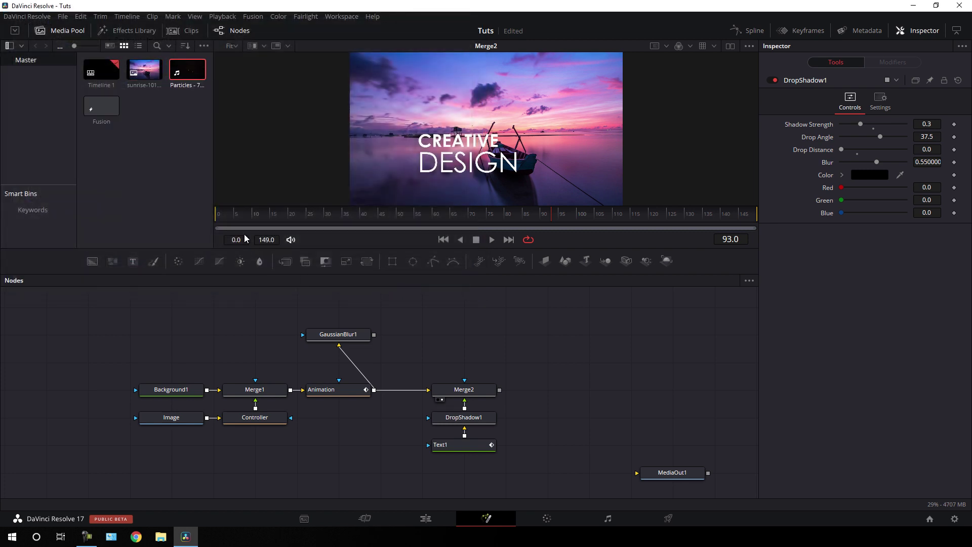
left_click_drag(191, 74, 551, 423)
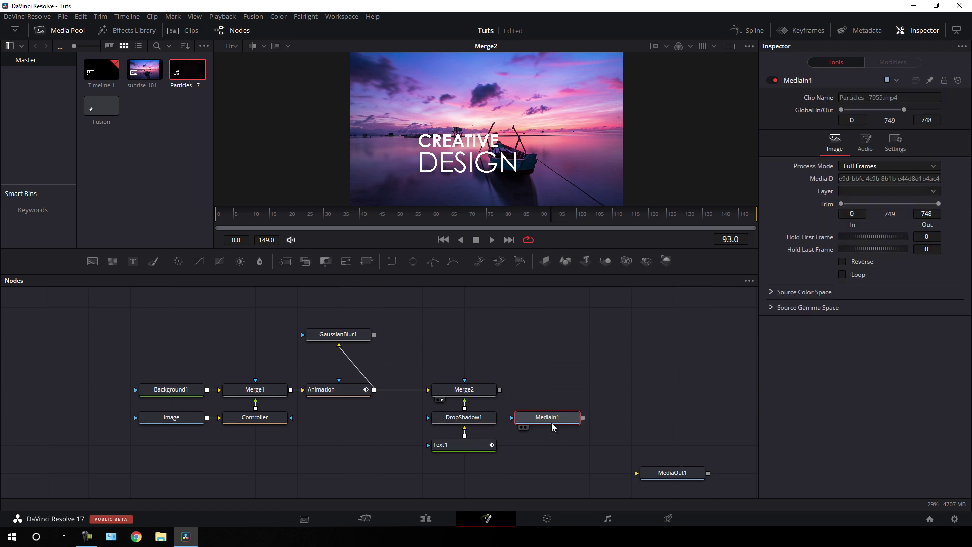
Step: Rename the MediaIn1 node as Particles
key("F2")
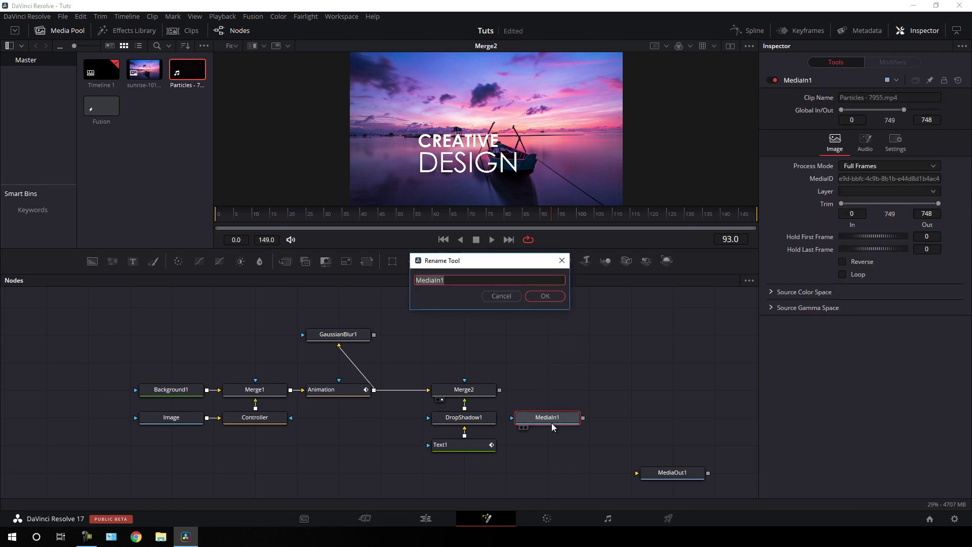
key("BackSpace")
type("Particles")
left_click(556, 298)
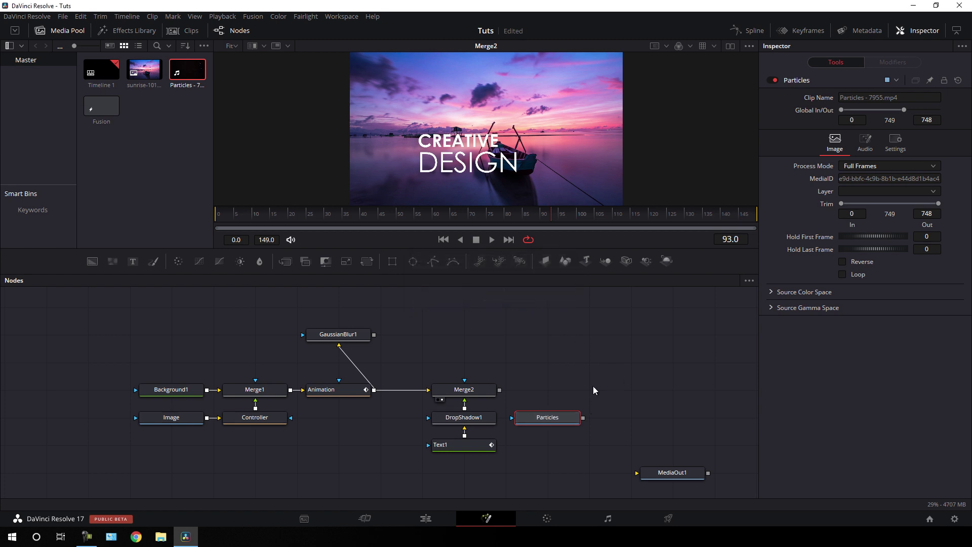
Step: Add a Merge node after Merge2 with Particles as its foreground from below, and show the merged result in the viewer
left_click(557, 385)
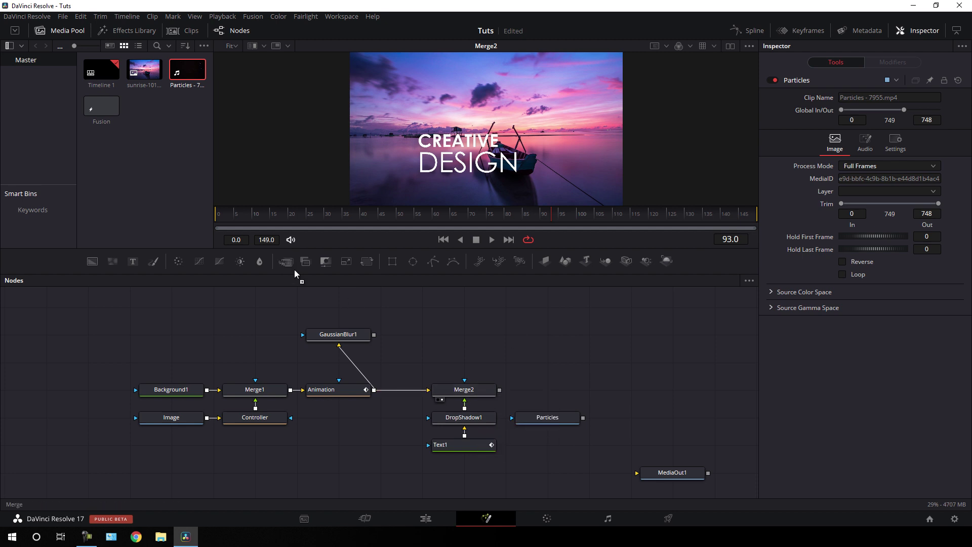
left_click_drag(289, 264, 476, 396)
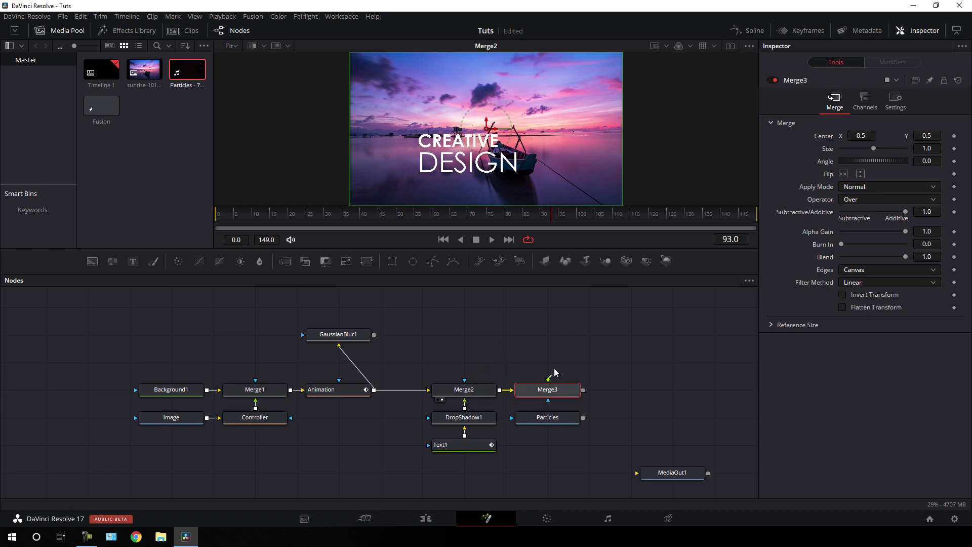
left_click_drag(548, 380, 543, 418)
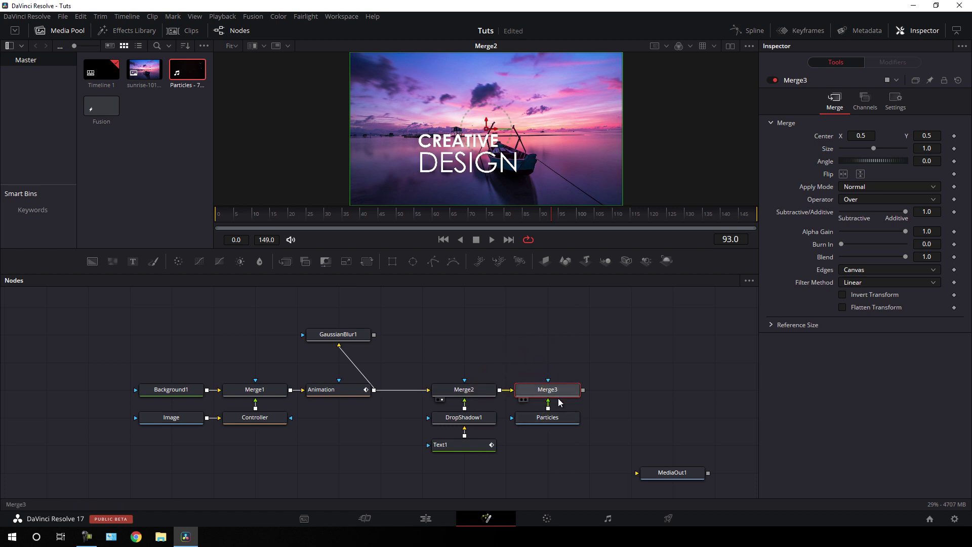
key("1")
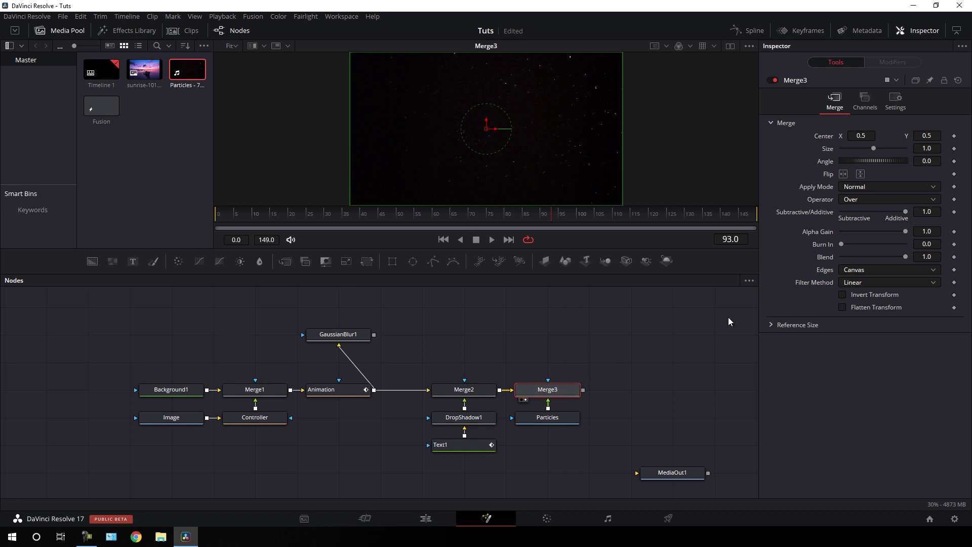
Step: Set Merge3's apply mode to Screen and preview the particle blend at frame 64
left_click(865, 186)
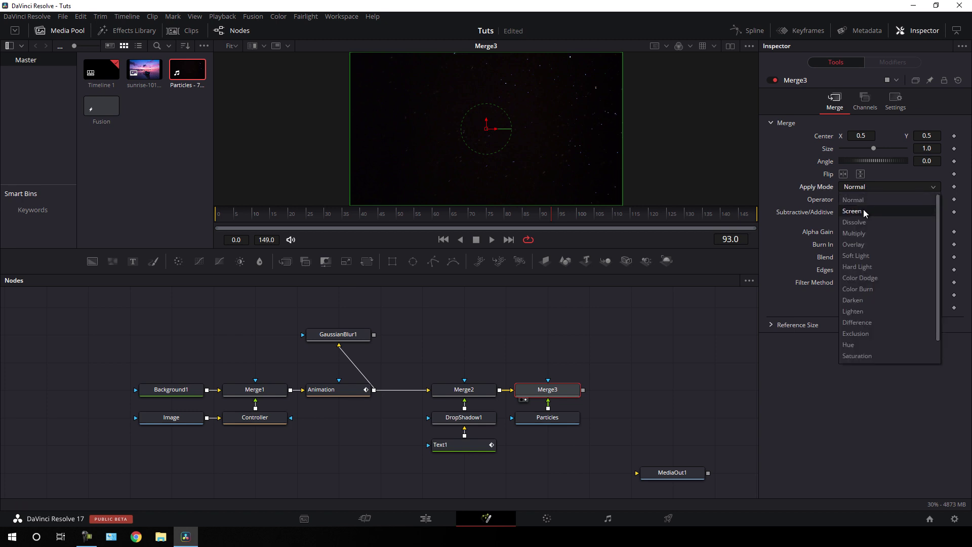
left_click(864, 211)
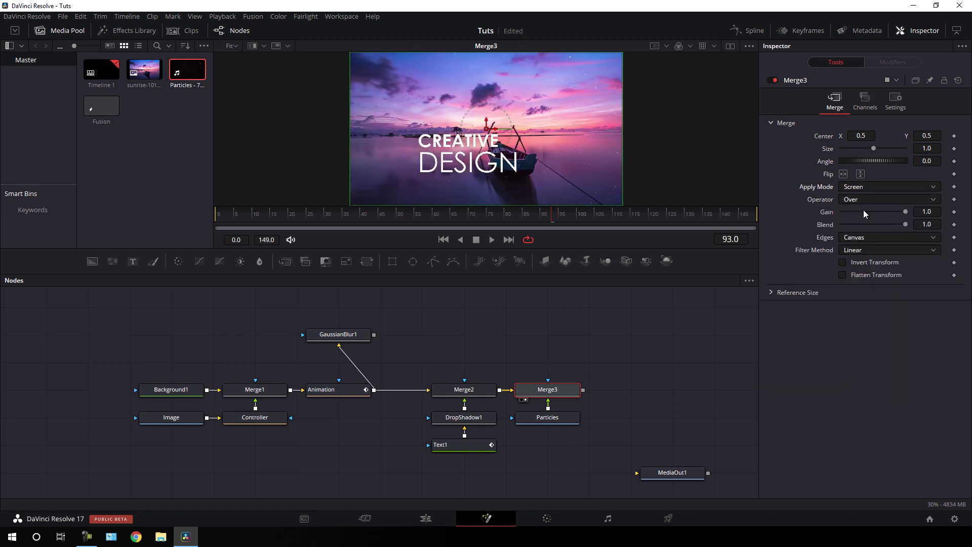
left_click_drag(550, 224, 448, 217)
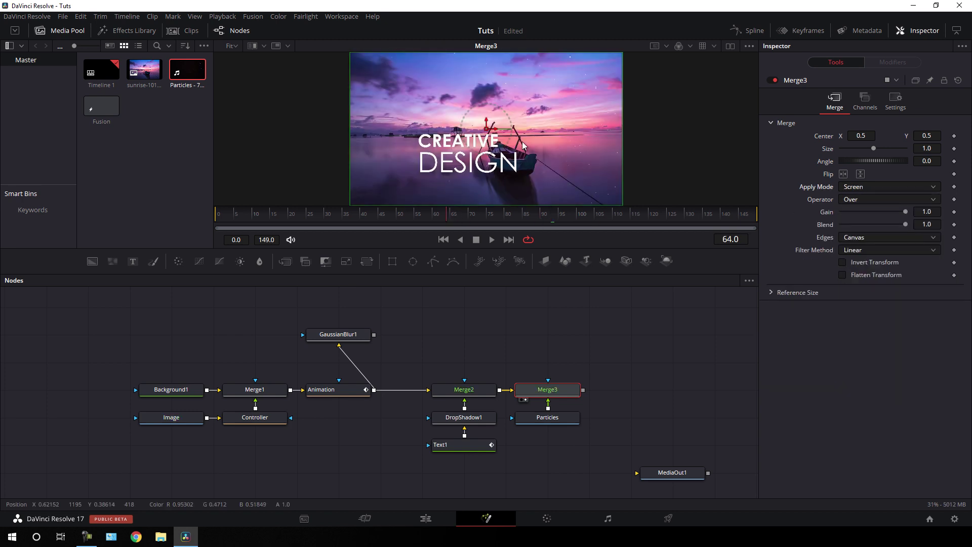
Step: Show the GaussianBlur1 result in the viewer
left_click(575, 331)
scroll(454, 321, "up", 2)
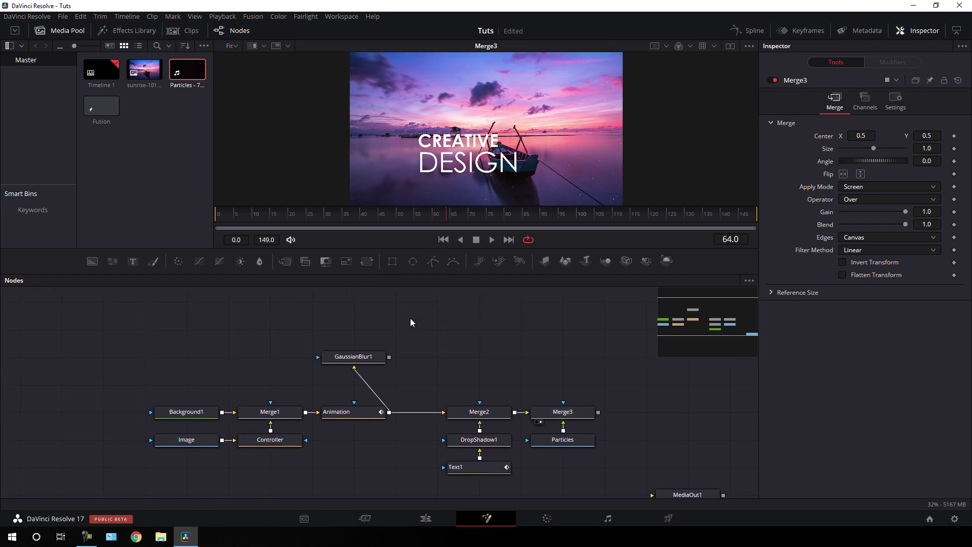
left_click_drag(368, 363, 436, 161)
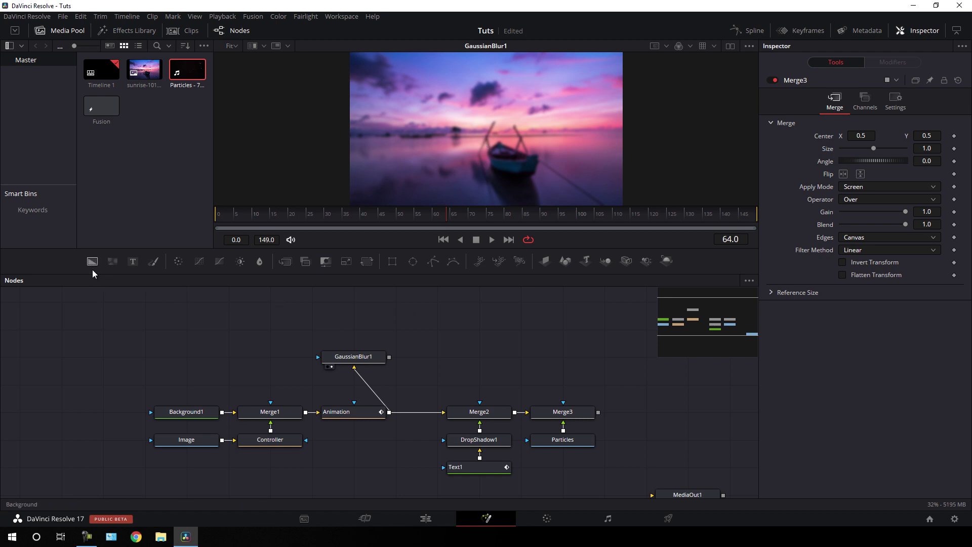
Step: Add an unconnected Background node above Merge1, up and to the left of GaussianBlur1, and rename it Matte
left_click_drag(92, 264, 274, 330)
key("F2")
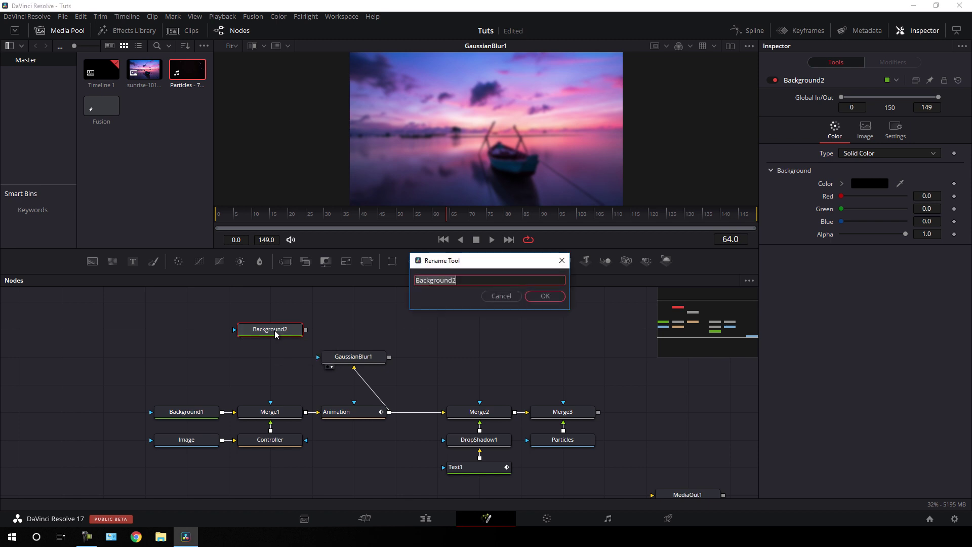
key("BackSpace")
type("Matte")
left_click(543, 298)
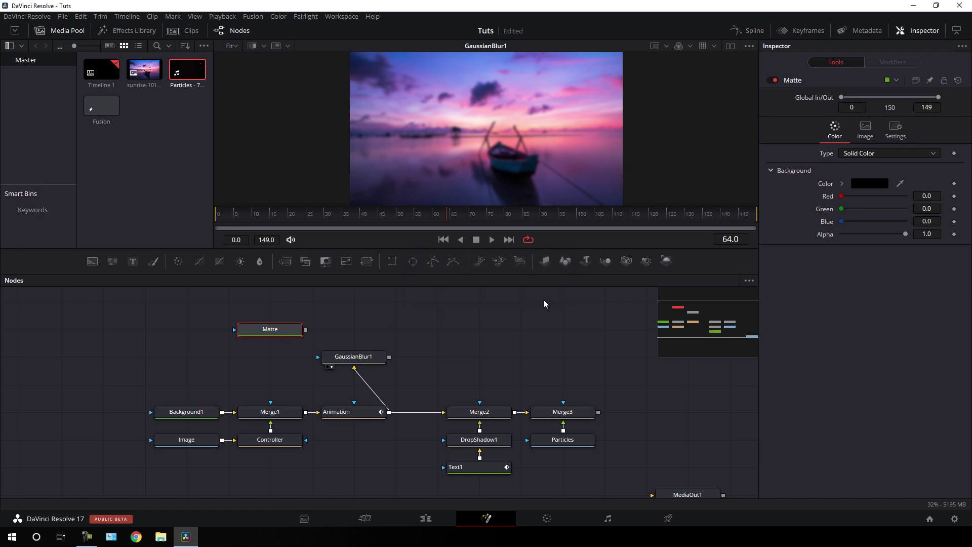
Step: Show Matte in an enlarged viewer at the last frame, 149, with the Media Pool hidden
left_click(378, 329)
left_click(247, 340)
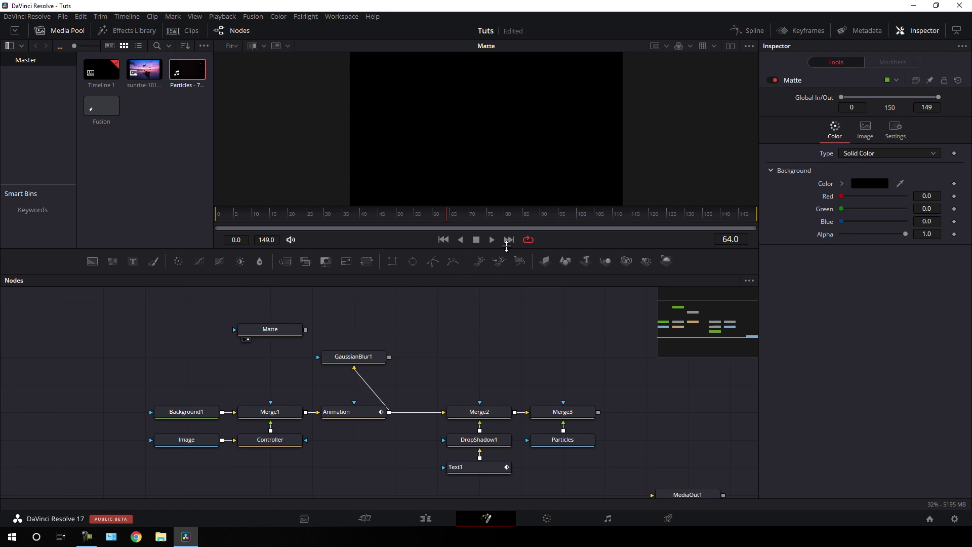
left_click_drag(593, 213, 758, 226)
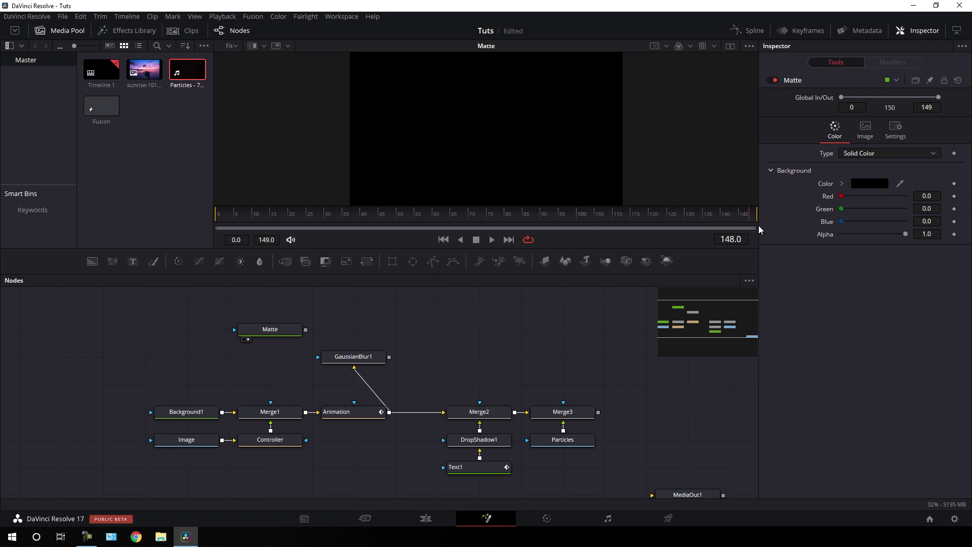
left_click(63, 32)
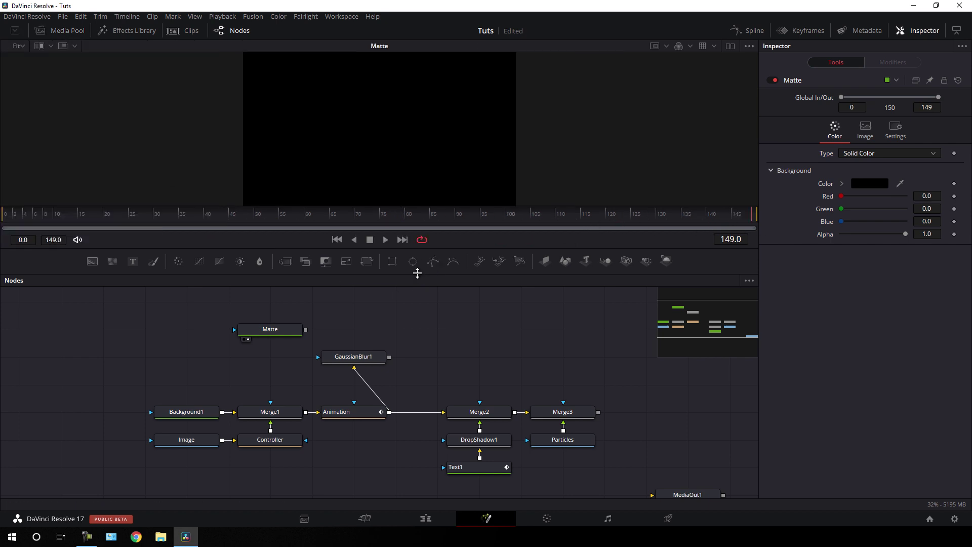
left_click_drag(417, 275, 412, 322)
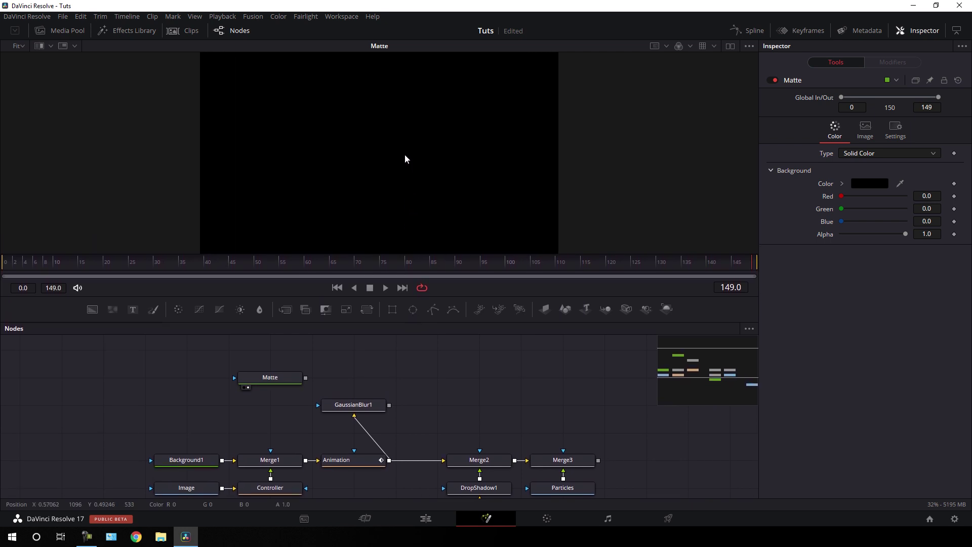
scroll(405, 159, "down", 1)
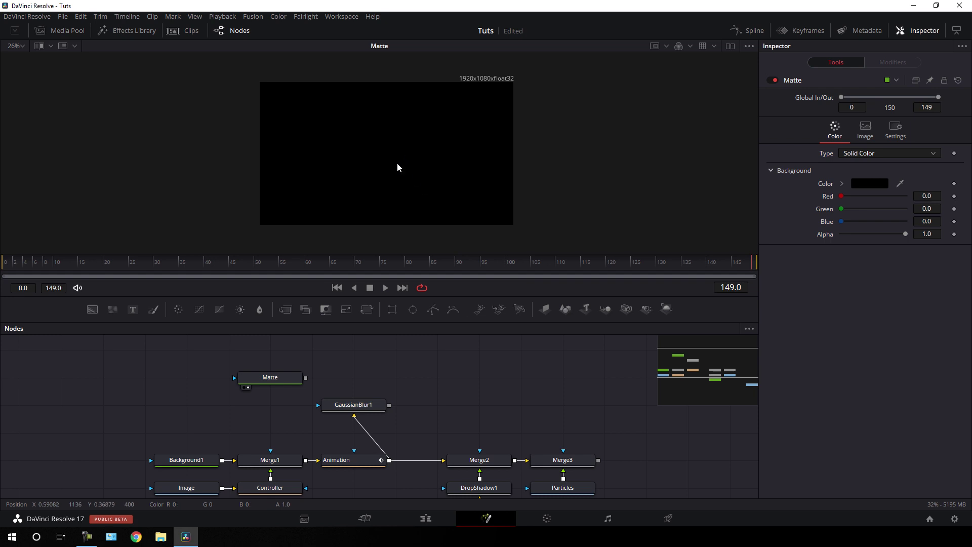
Step: Add a Polygon mask to Matte and draw a closed four-cornered shape reaching past the canvas's upper and lower edges
left_click(434, 312)
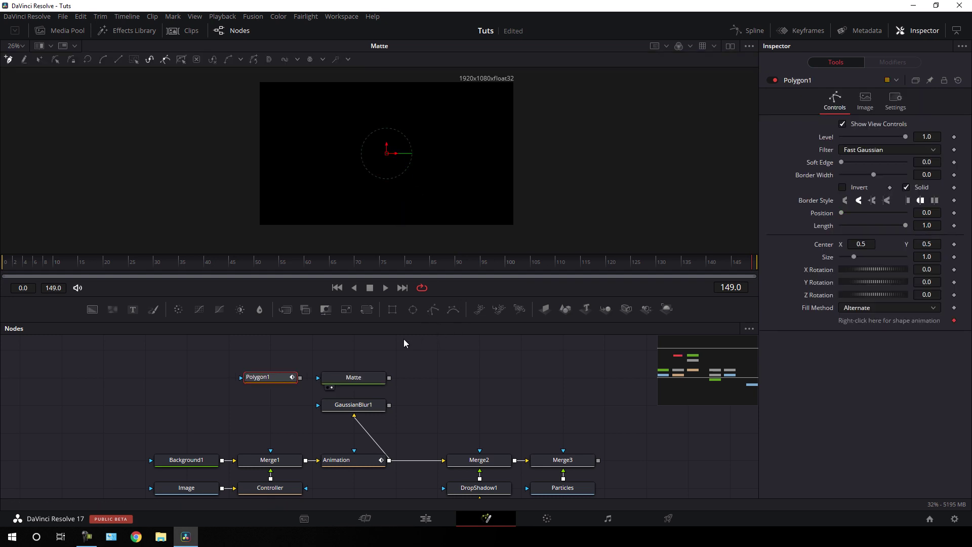
left_click_drag(301, 379, 357, 377)
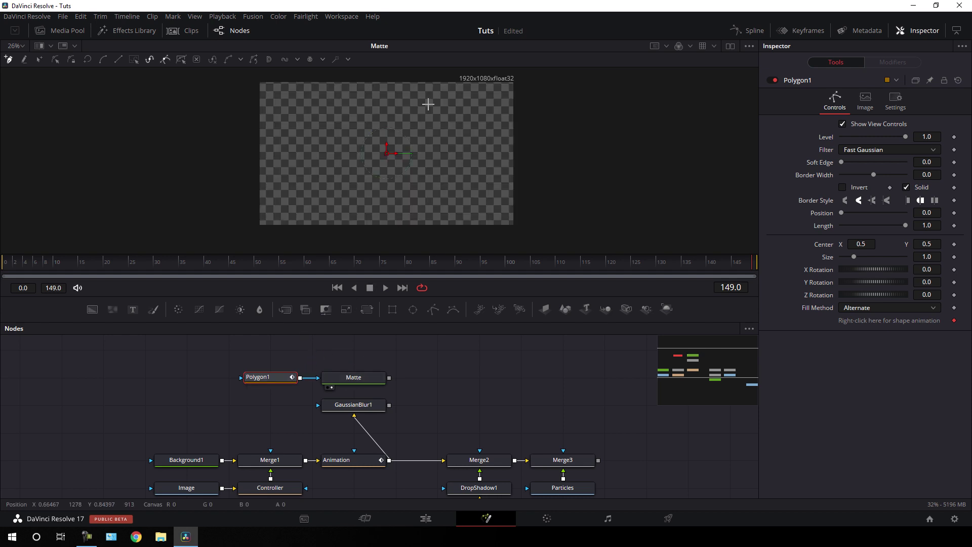
left_click(464, 78)
left_click(485, 227)
left_click(388, 228)
left_click(339, 230)
left_click(311, 80)
left_click(463, 78)
Step: Adjust the polygon's corners into a downward-tapering shape with level upper and lower edges, and set a shape key at frame 149
mouse_move(463, 77)
left_mouse_down()
mouse_move(449, 78)
mouse_move(470, 76)
left_mouse_up()
left_click_drag(485, 227, 452, 228)
left_click_drag(340, 230, 337, 231)
left_click_drag(470, 76, 490, 80)
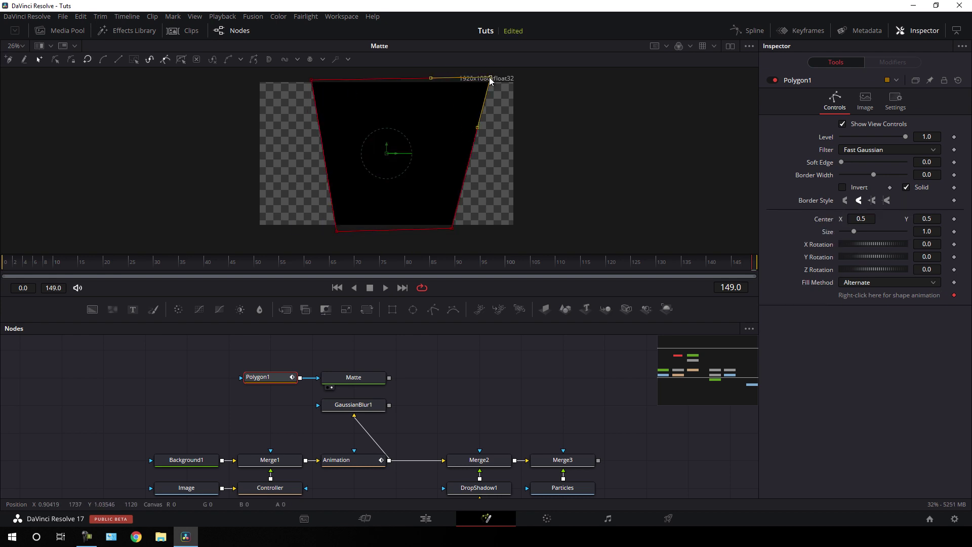
mouse_move(457, 177)
left_mouse_down()
mouse_move(455, 221)
mouse_move(465, 179)
left_mouse_up()
left_click(490, 77)
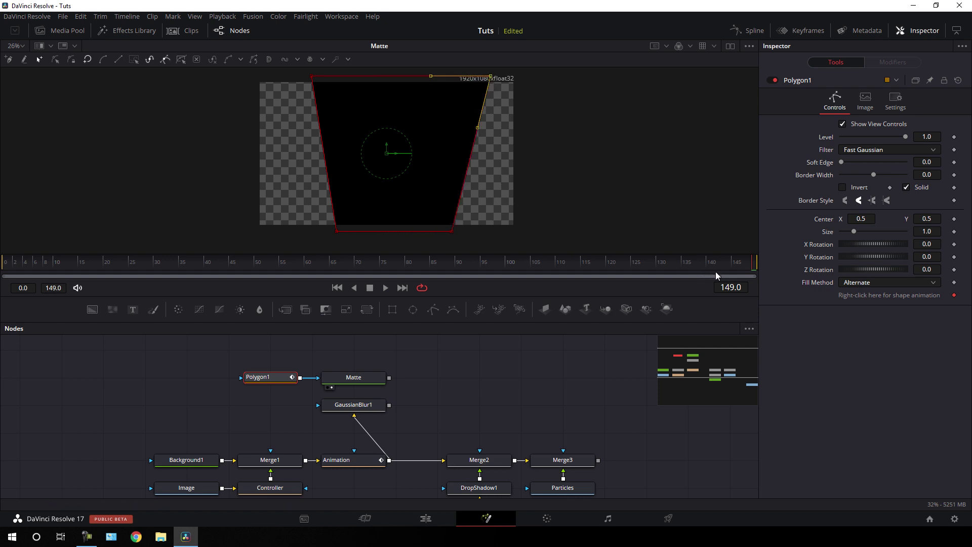
right_click(868, 296)
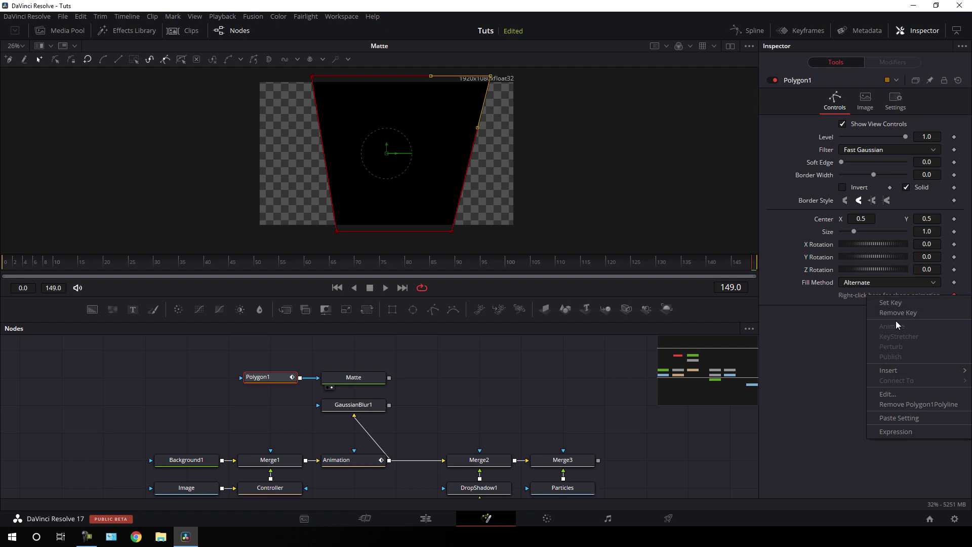
left_click(892, 303)
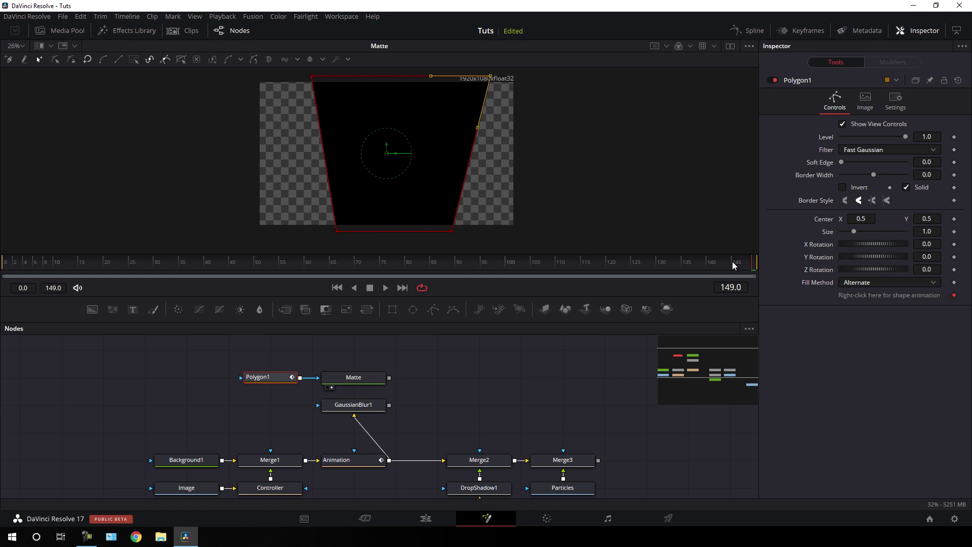
Step: At frame 0, move the whole polygon off the canvas to the left and narrow it to a thin slanted strip
left_click_drag(732, 262, 6, 276)
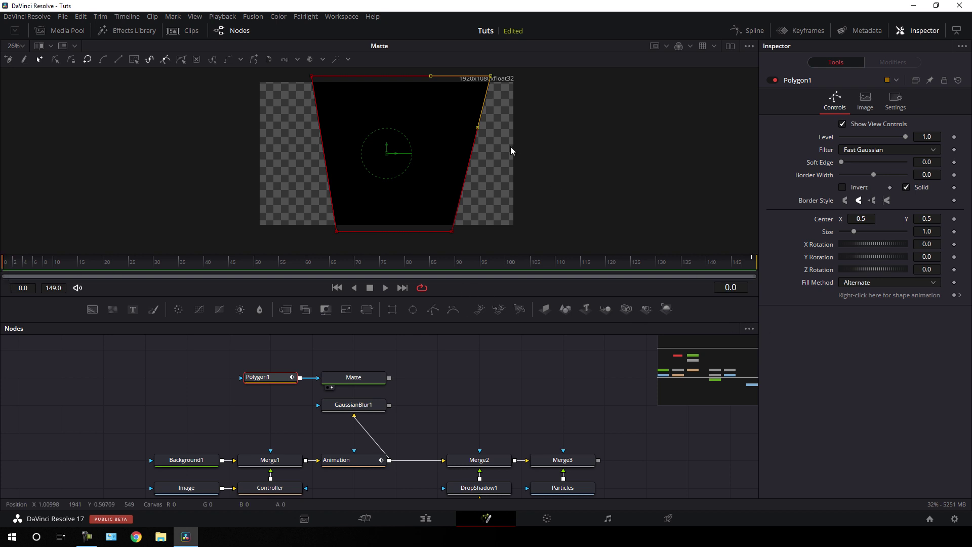
left_click_drag(503, 72, 258, 239)
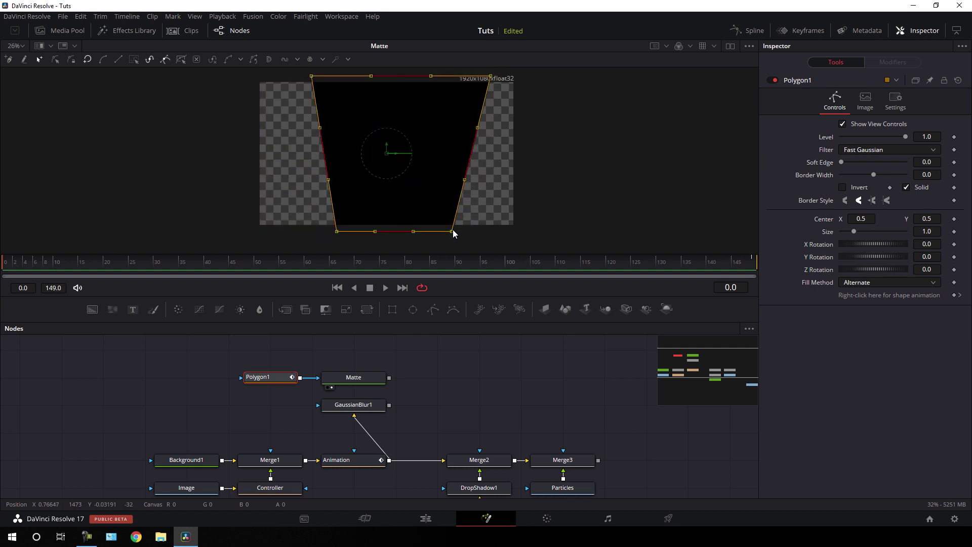
left_click_drag(452, 232, 213, 232)
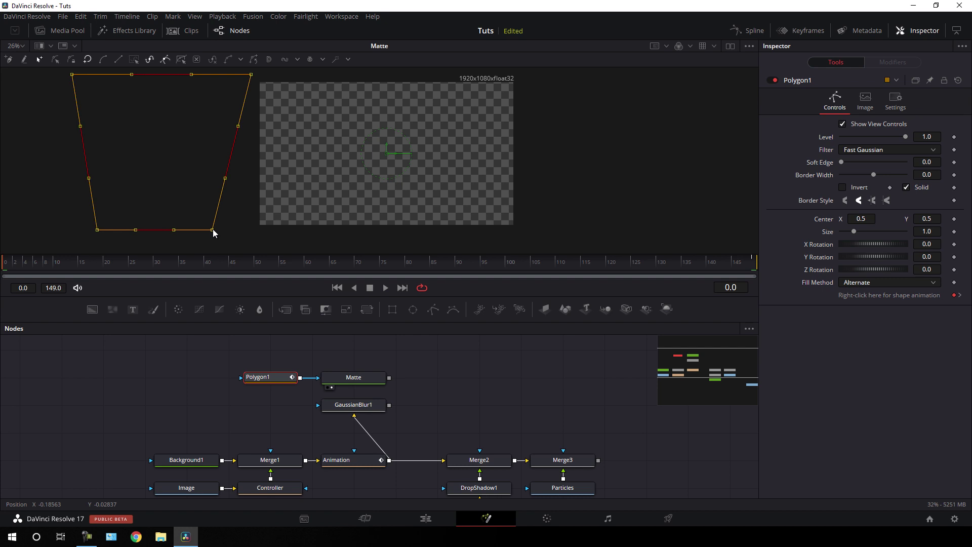
left_click_drag(49, 107, 247, 77)
left_click_drag(107, 236, 207, 232)
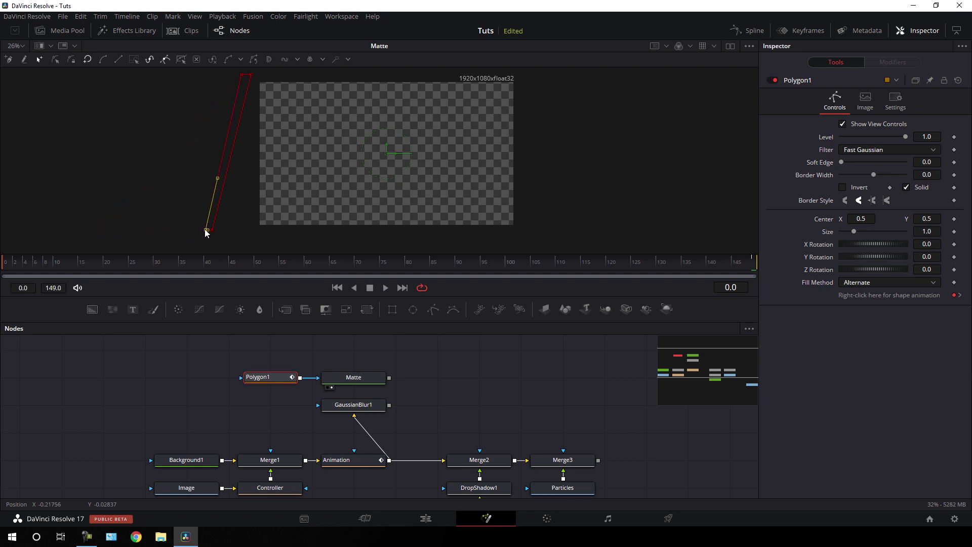
Step: Preview the matte animation through to frame 149 and save the project
left_click_drag(28, 265, 551, 264)
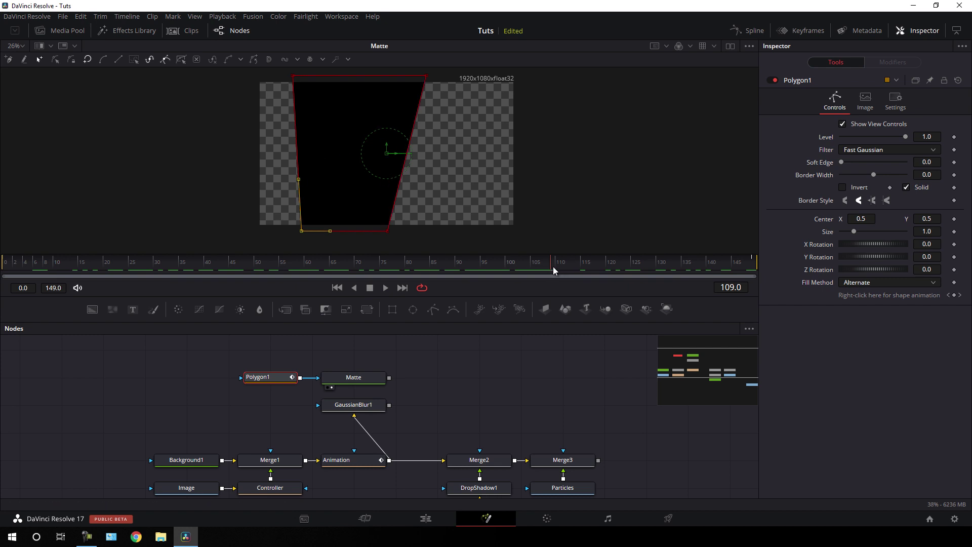
left_click_drag(552, 264, 768, 271)
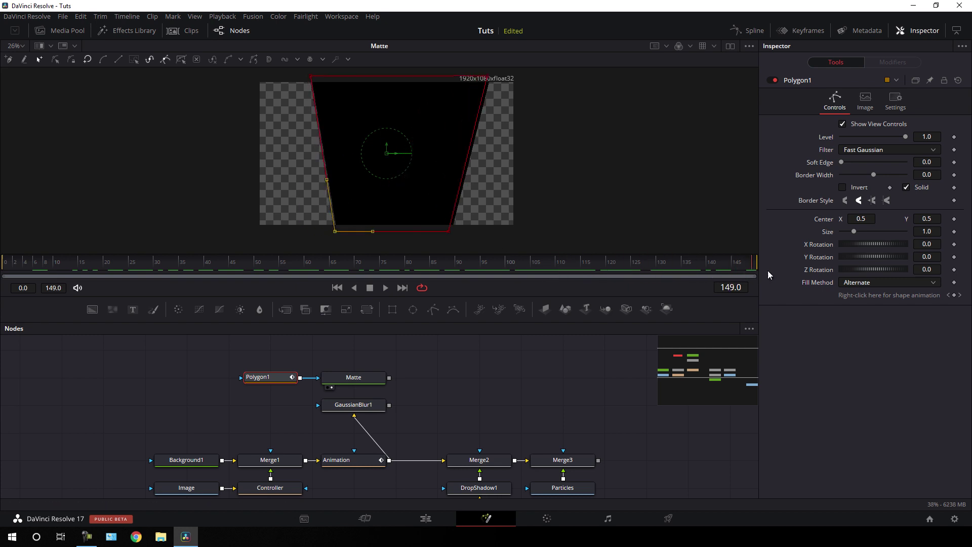
key("ctrl+s")
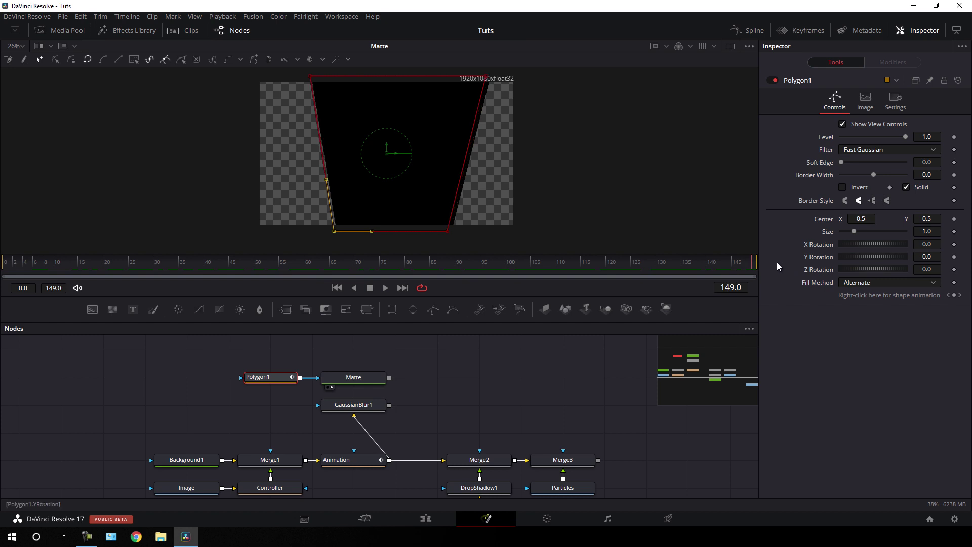
Step: In the spline editor, hide the Animation curve, fit the Polygon1 Polyline curve, and smooth both of its keyframes
left_click(755, 31)
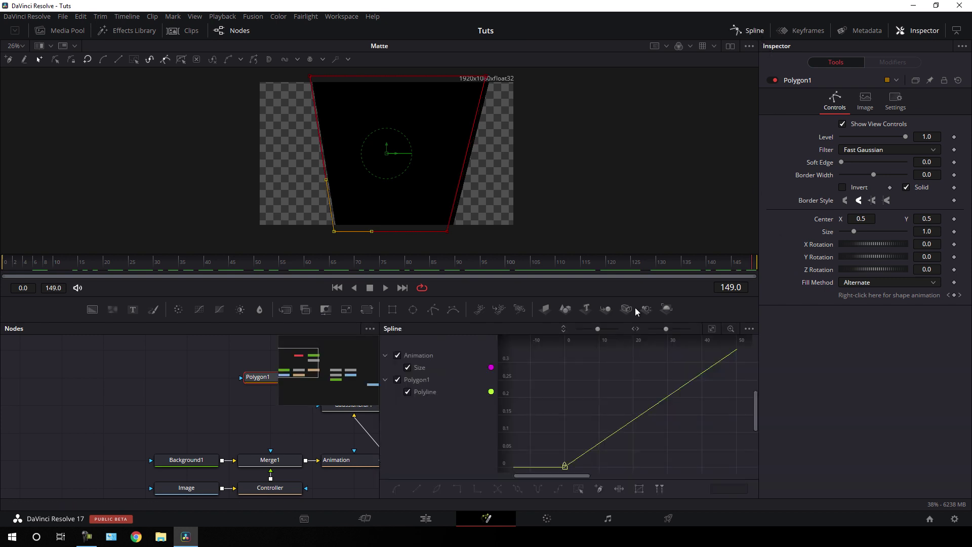
key("F4")
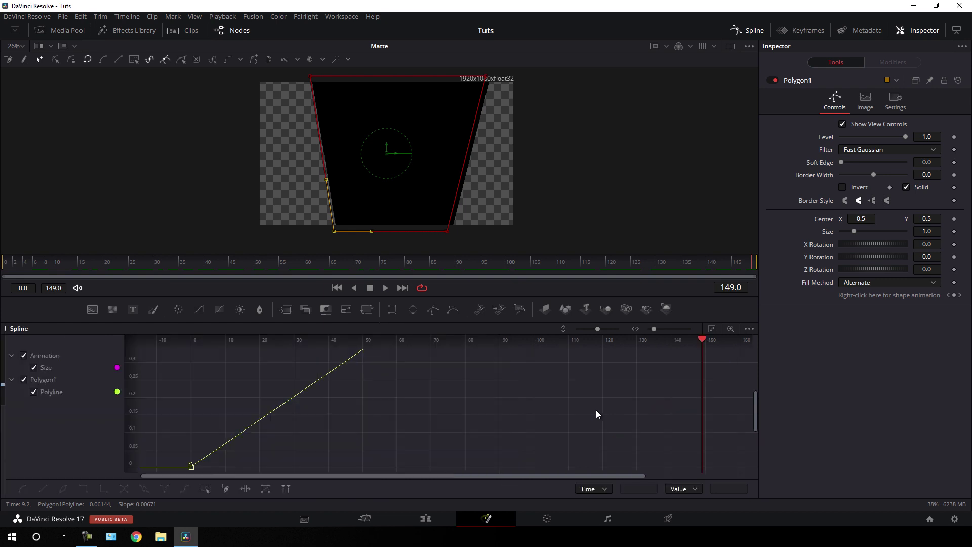
left_click(24, 355)
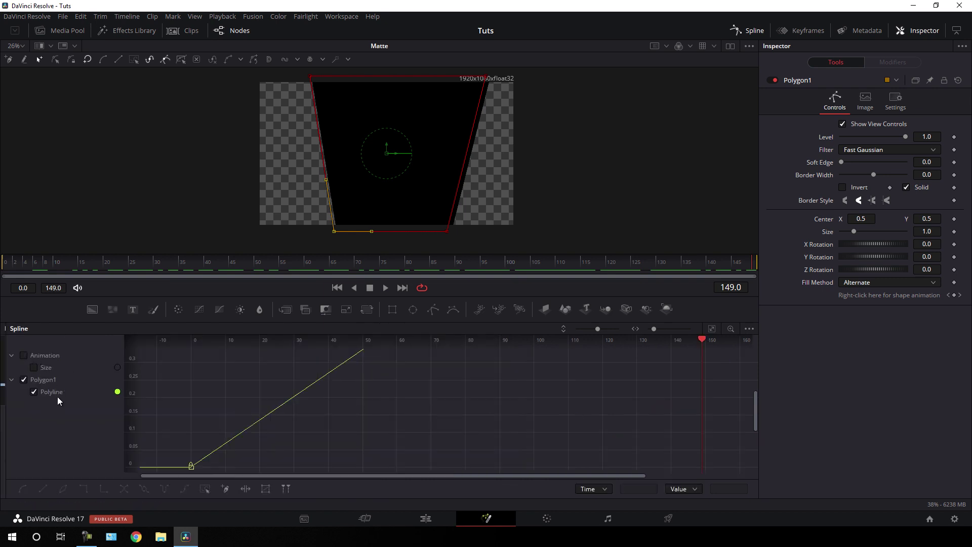
left_click(713, 330)
left_click_drag(714, 350, 165, 471)
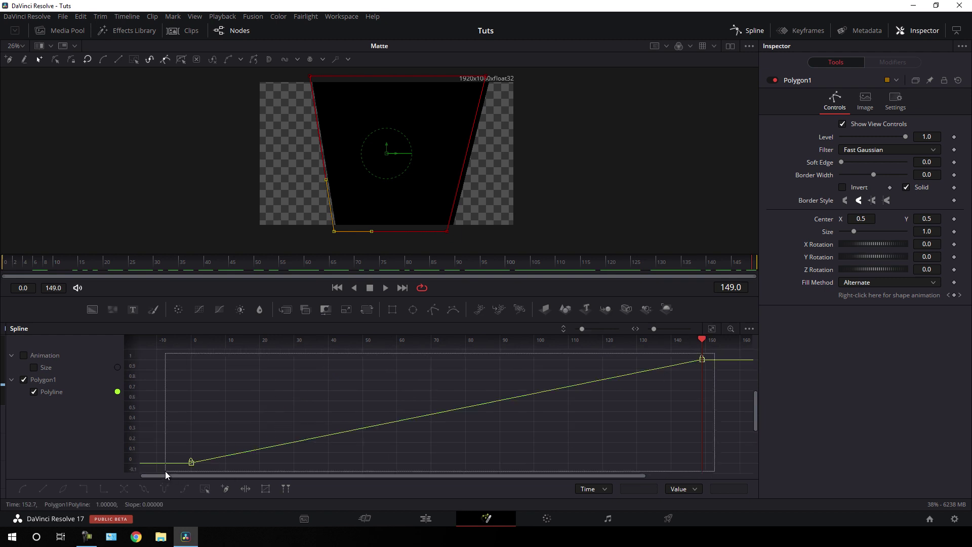
left_click(23, 488)
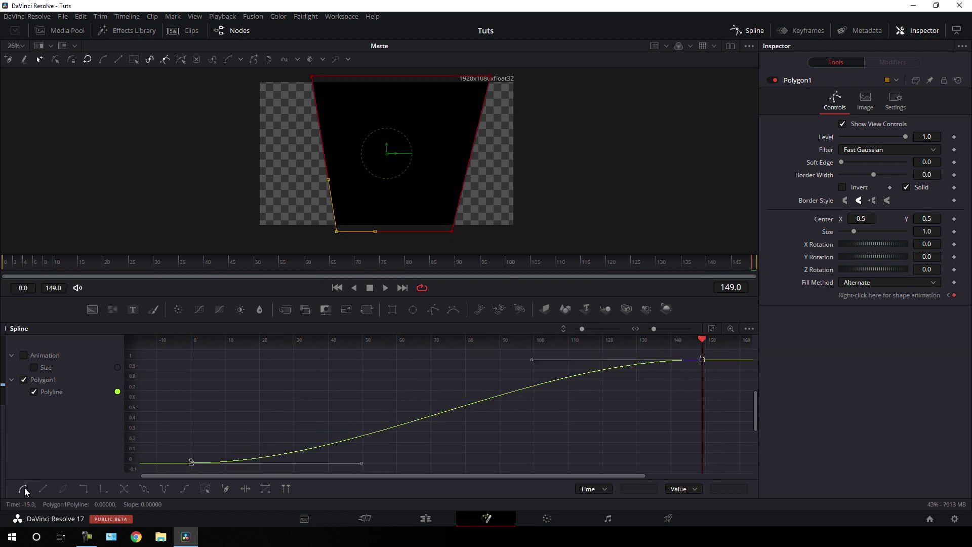
Step: Extend the last Polyline keyframe's ease handle back to frame 0, close the spline editor, and preview the matte motion
left_click_drag(703, 340, 190, 392)
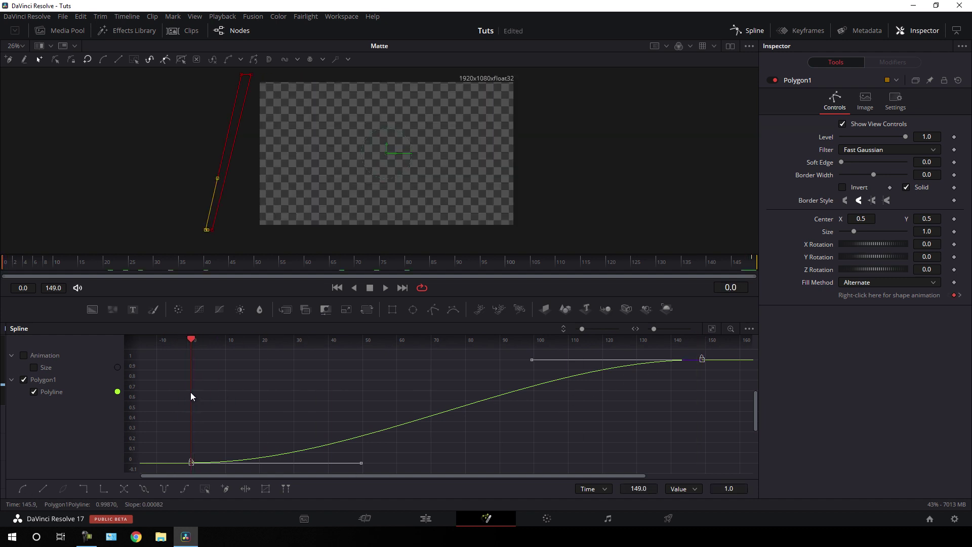
left_click_drag(530, 364, 191, 360)
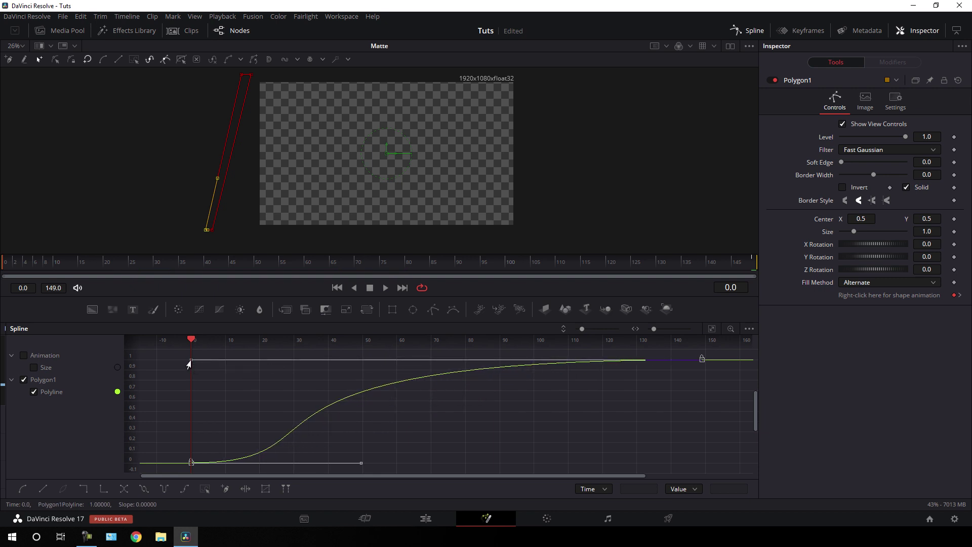
left_click(749, 30)
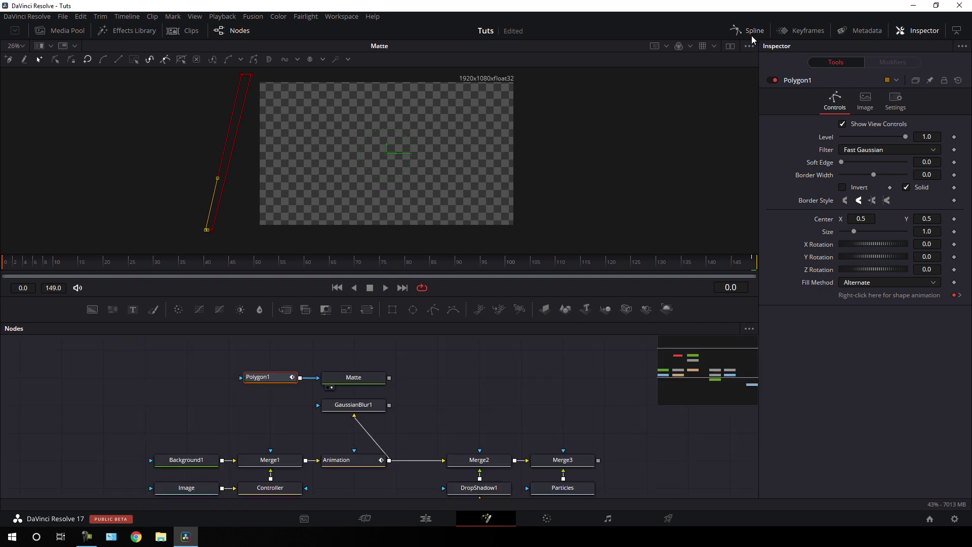
left_click_drag(237, 263, 455, 258)
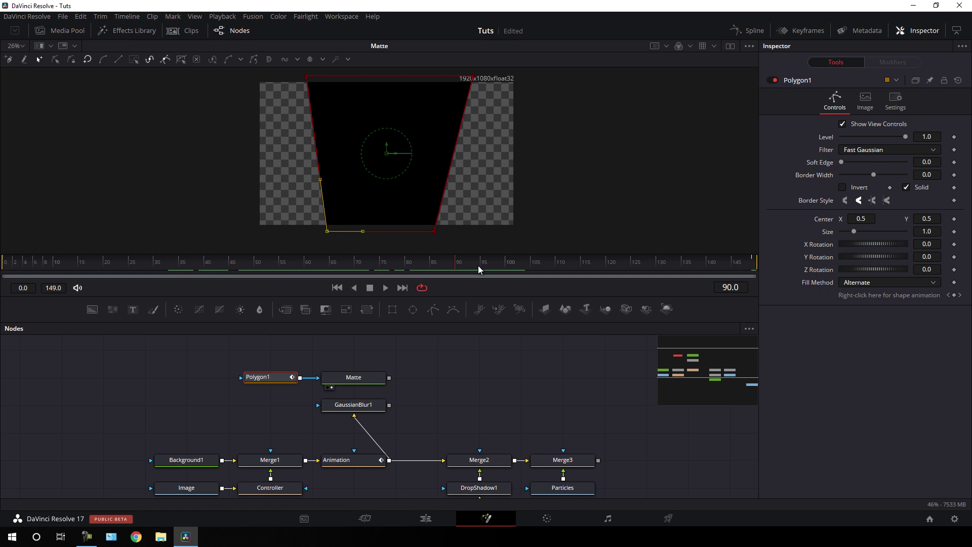
Step: Invert the Polygon1 mask and scrub through the inverted matte's animation
key("Right")
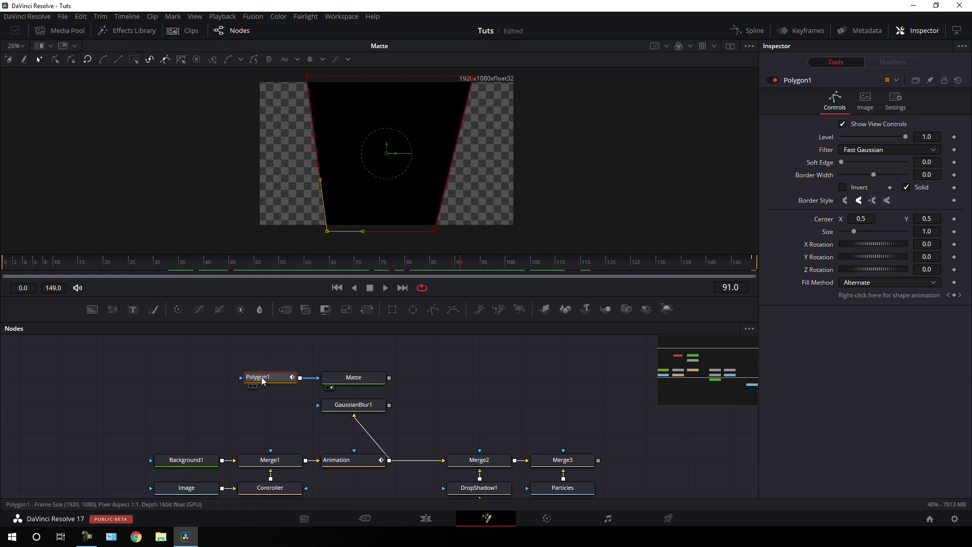
left_click(843, 189)
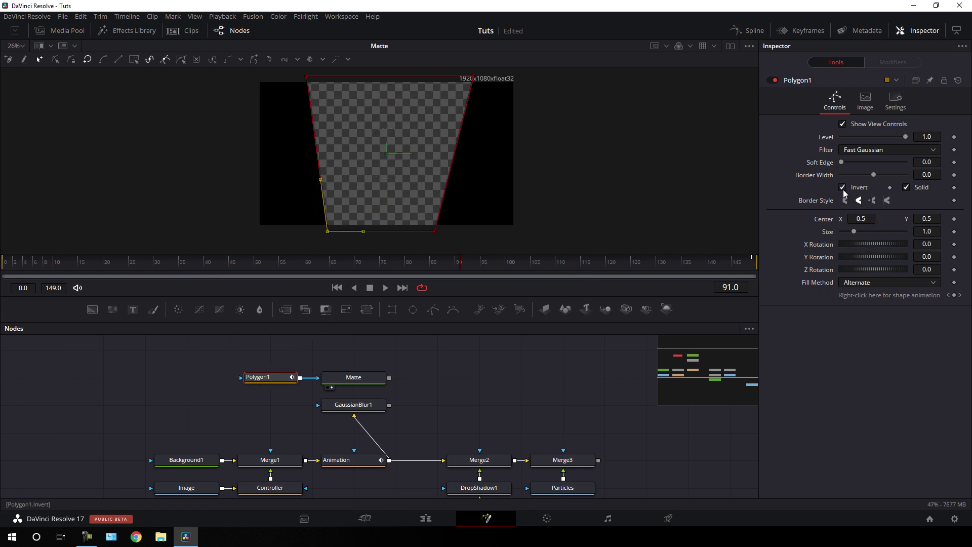
left_click_drag(289, 262, 502, 269)
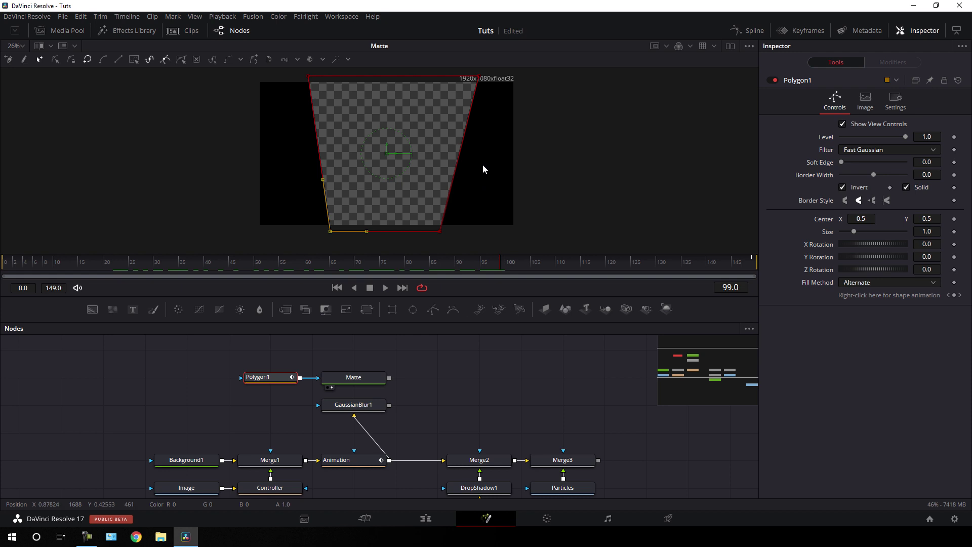
Step: View GaussianBlur1, shift Polygon1 and Matte away from above it, and add a free-standing Merge node beside Matte
left_click_drag(372, 406, 403, 182)
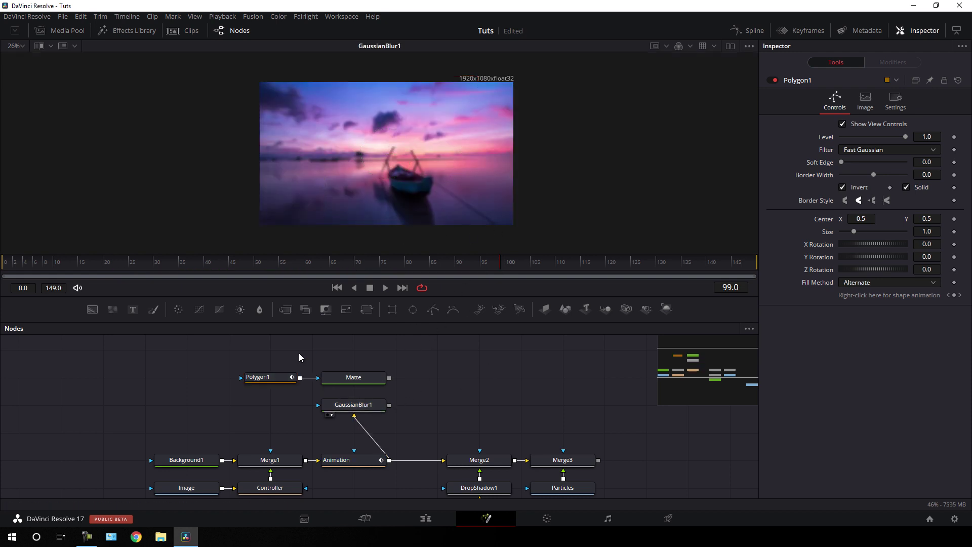
left_click_drag(237, 355, 281, 380)
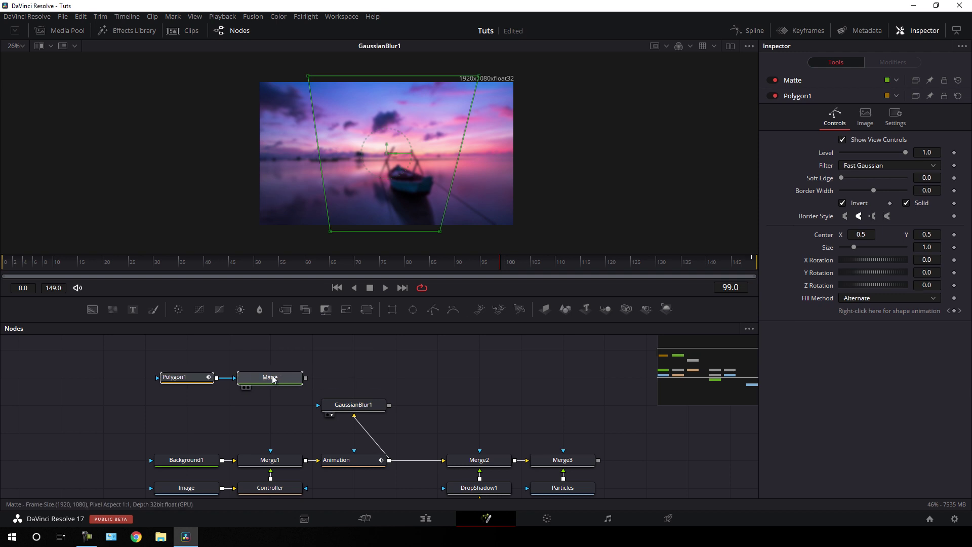
left_click(363, 379)
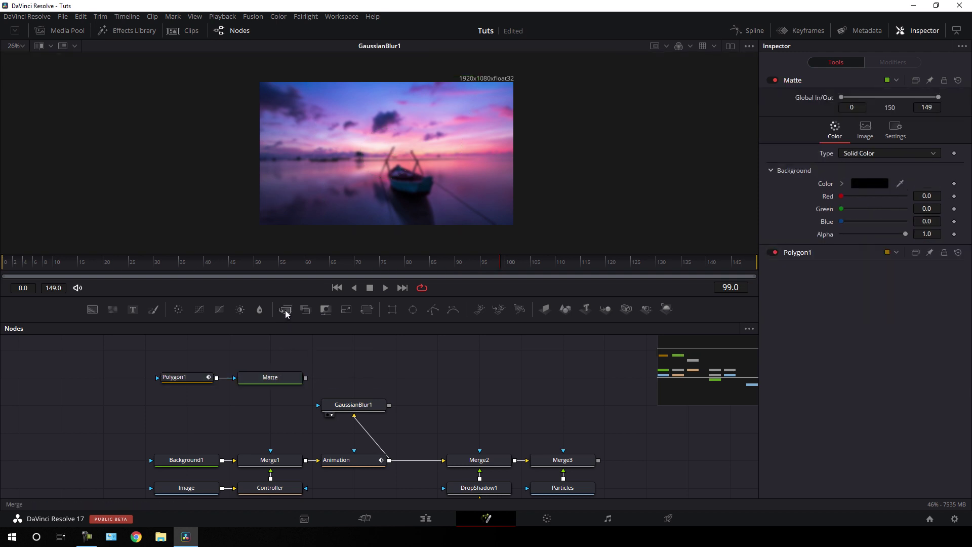
left_click_drag(286, 314, 370, 386)
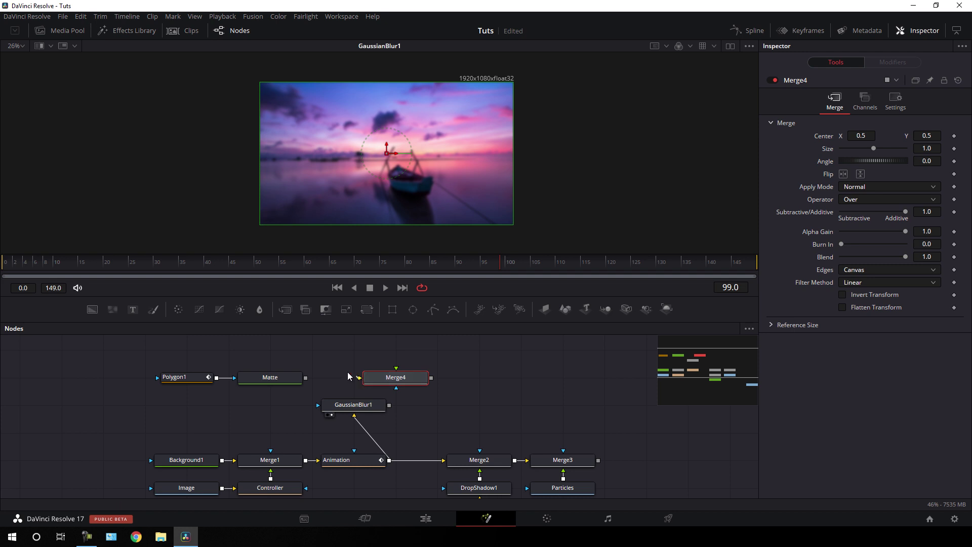
Step: Connect Matte as Merge4's background and GaussianBlur1 as its foreground, view Merge4, and place it directly above GaussianBlur1
left_click_drag(317, 362, 284, 377)
left_click_drag(396, 369, 346, 408)
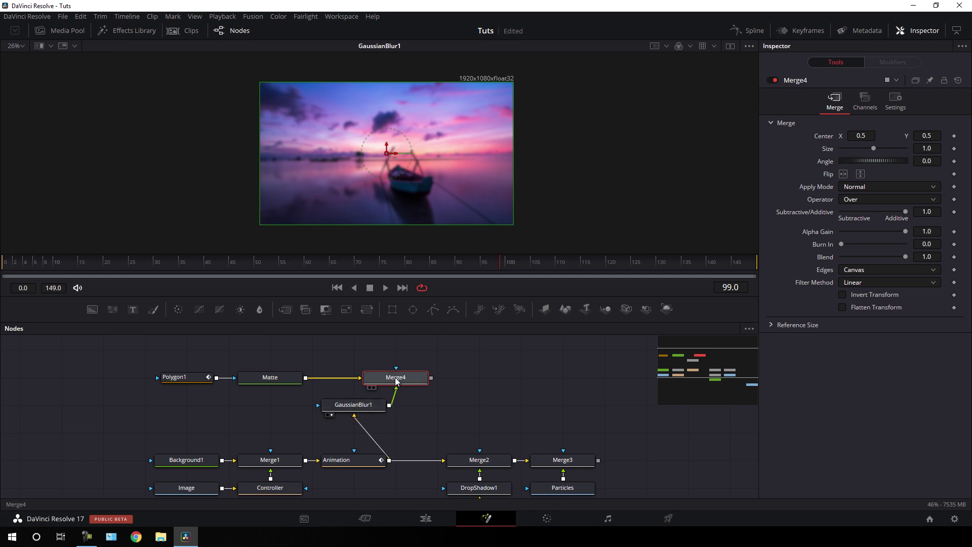
left_click_drag(396, 382, 417, 161)
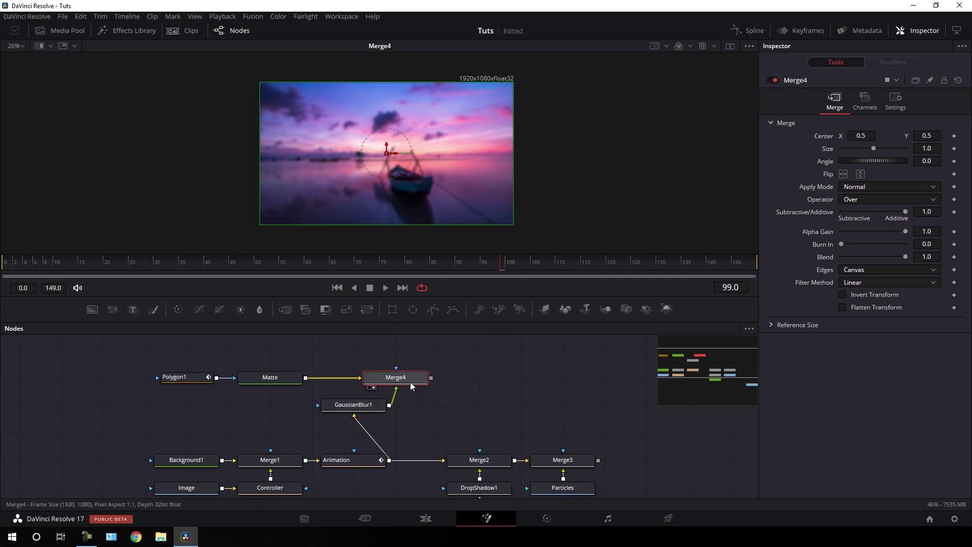
left_click_drag(414, 385, 371, 386)
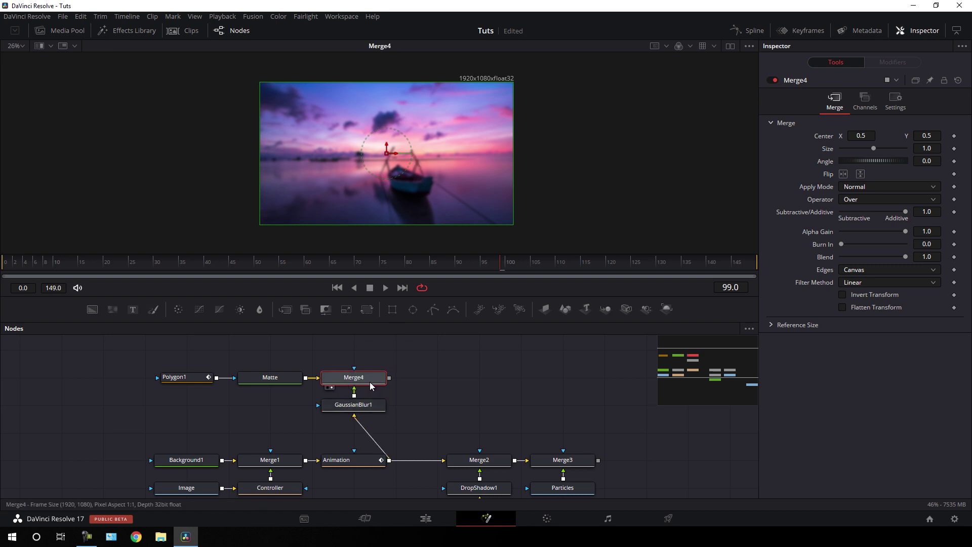
Step: Compare the Matte and Merge4 outputs, set Merge4's operator to In, and fit the image to the viewer
left_click(281, 378)
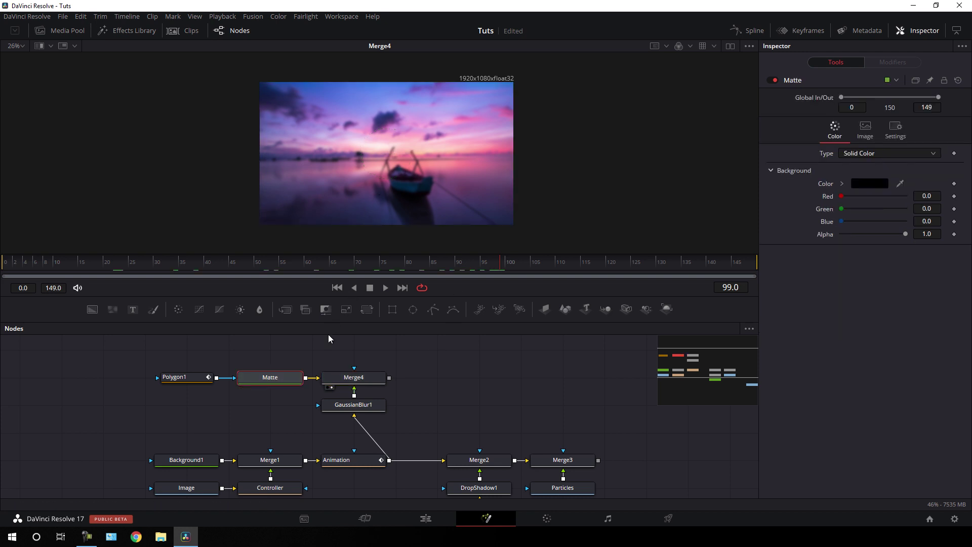
left_click_drag(276, 380, 309, 145)
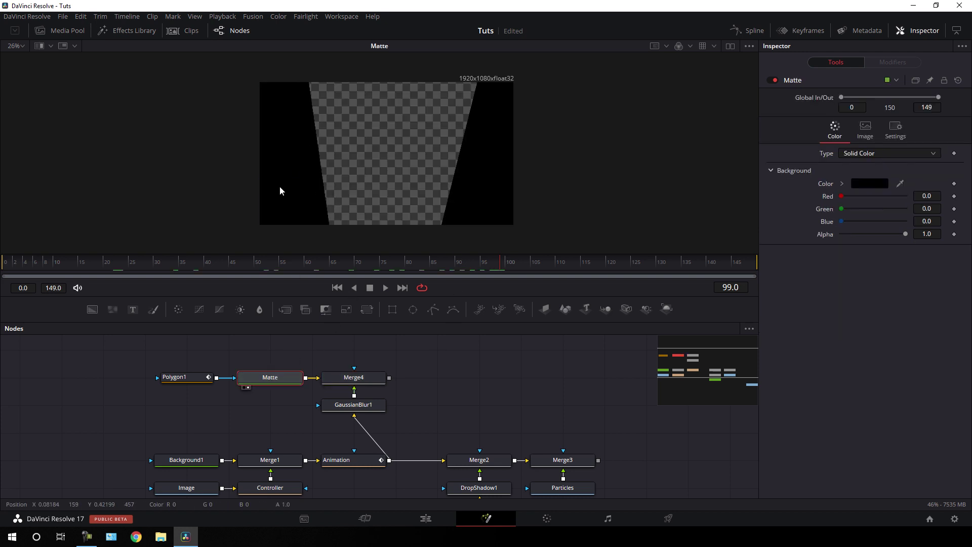
left_click(357, 379)
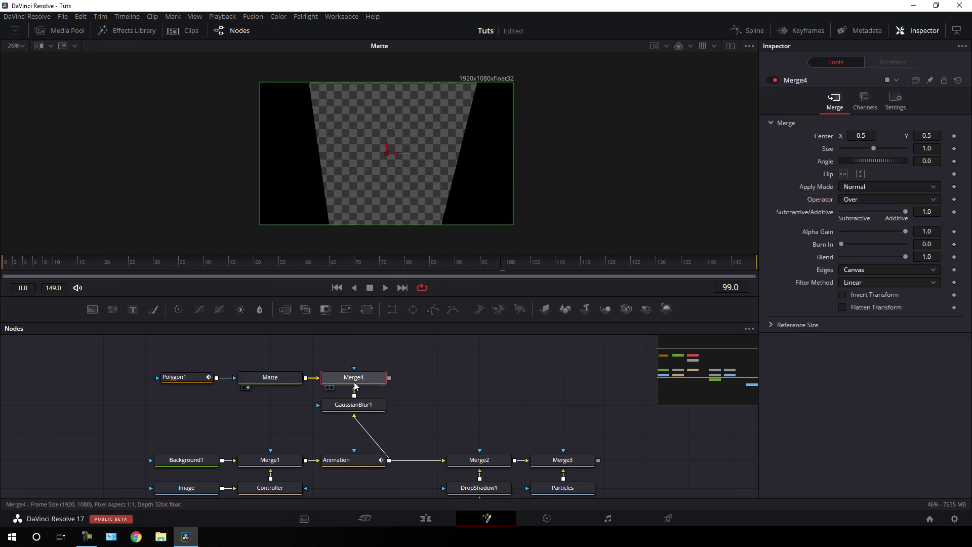
left_click_drag(362, 380, 384, 180)
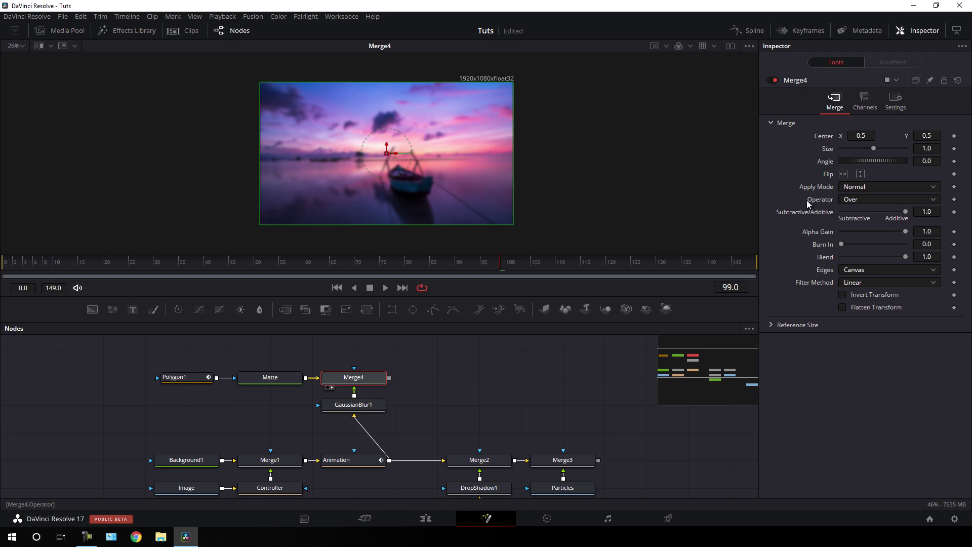
left_click(855, 200)
left_click(852, 223)
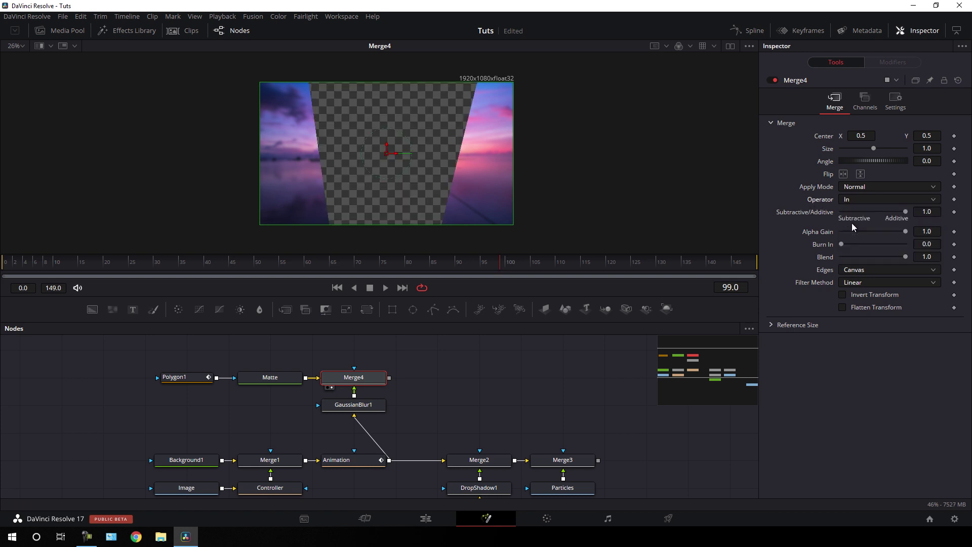
mouse_move(501, 265)
left_mouse_down()
mouse_move(385, 213)
mouse_move(454, 268)
mouse_move(196, 272)
mouse_move(498, 281)
left_mouse_up()
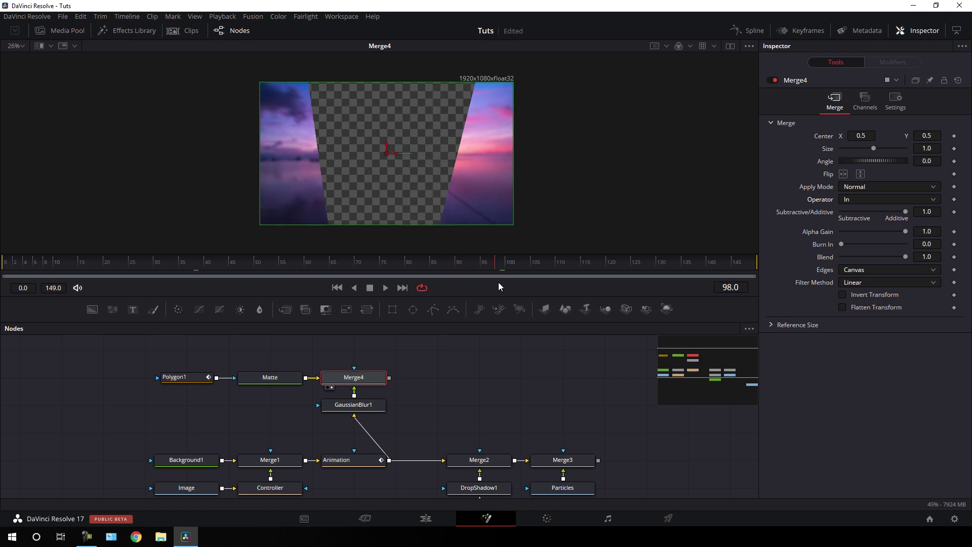
left_click(21, 46)
left_click(15, 60)
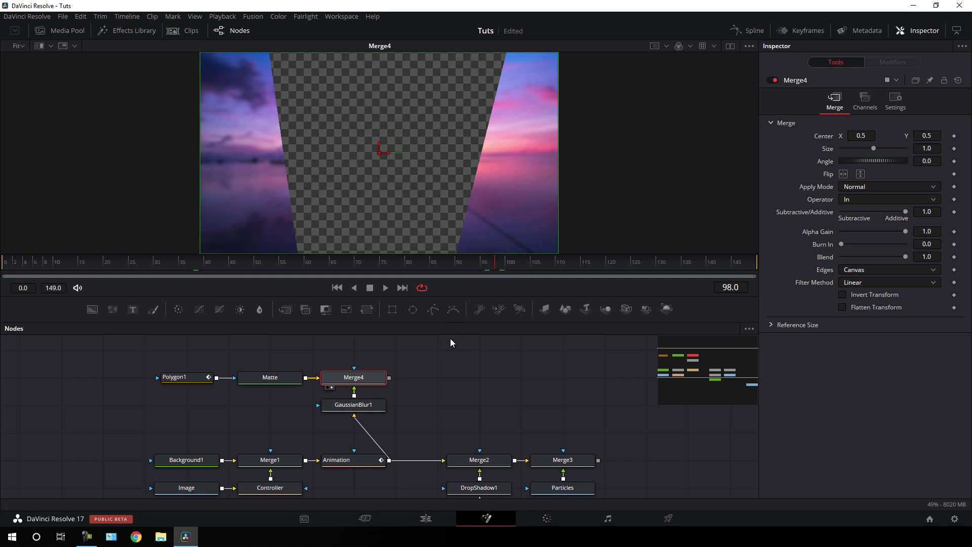
Step: View the Merge3 composite and add another unconnected Merge node above Merge3, level with Merge4
left_click_drag(465, 394, 460, 385)
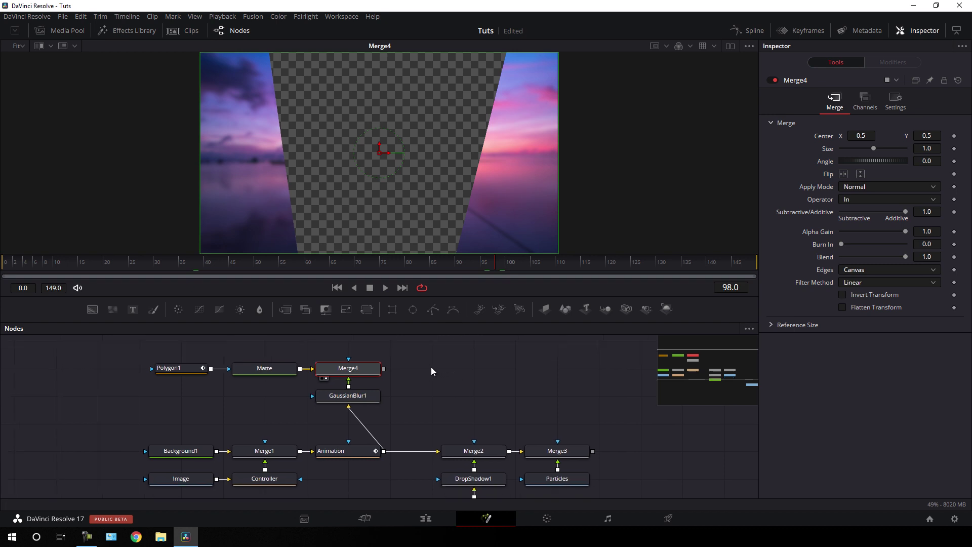
mouse_move(366, 370)
left_mouse_down()
mouse_move(367, 329)
mouse_move(367, 370)
left_mouse_up()
left_click_drag(567, 451, 542, 121)
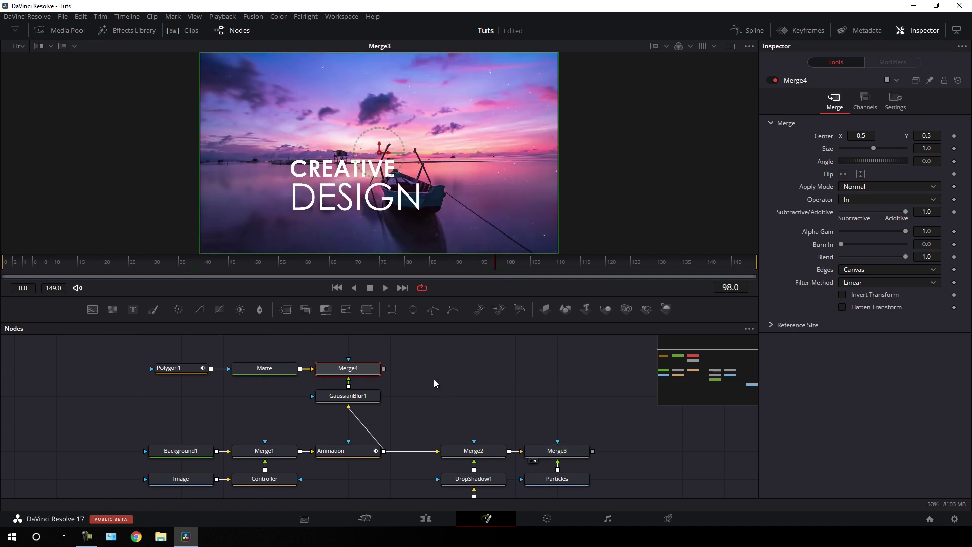
left_click(469, 385)
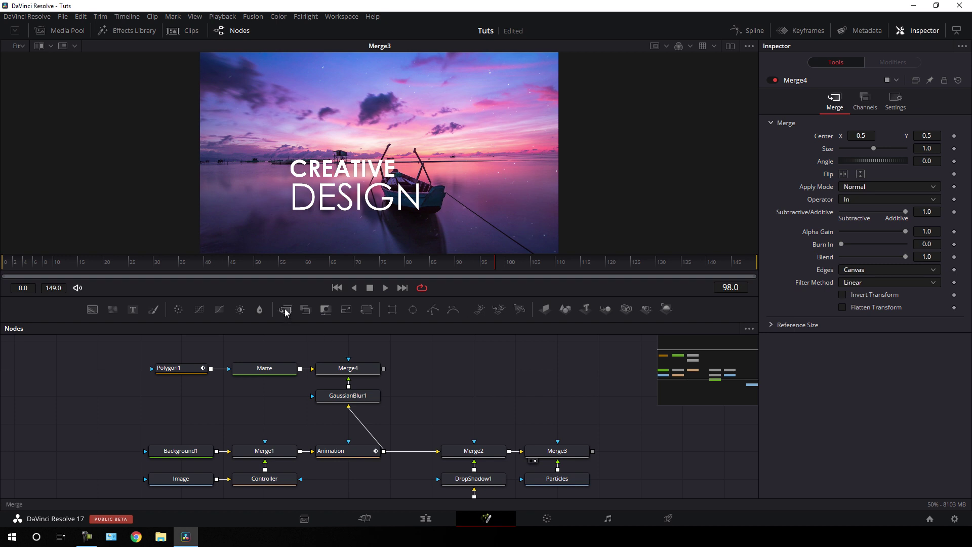
left_click_drag(287, 313, 556, 369)
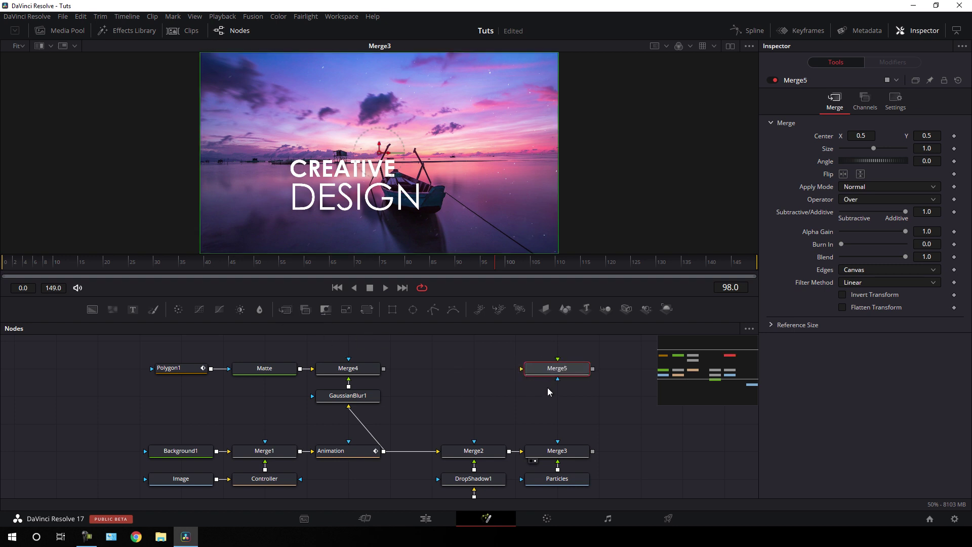
Step: Connect Merge3 as Merge5's background and Merge4 as its foreground, and view the Merge5 composite
mouse_move(567, 450)
left_mouse_down()
mouse_move(562, 392)
mouse_move(567, 450)
left_mouse_up()
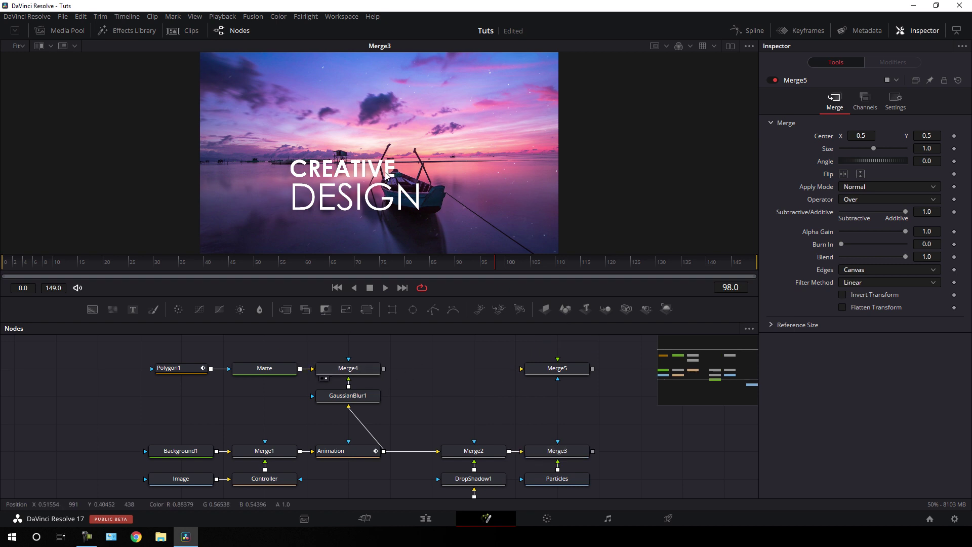
left_click_drag(366, 369, 405, 152)
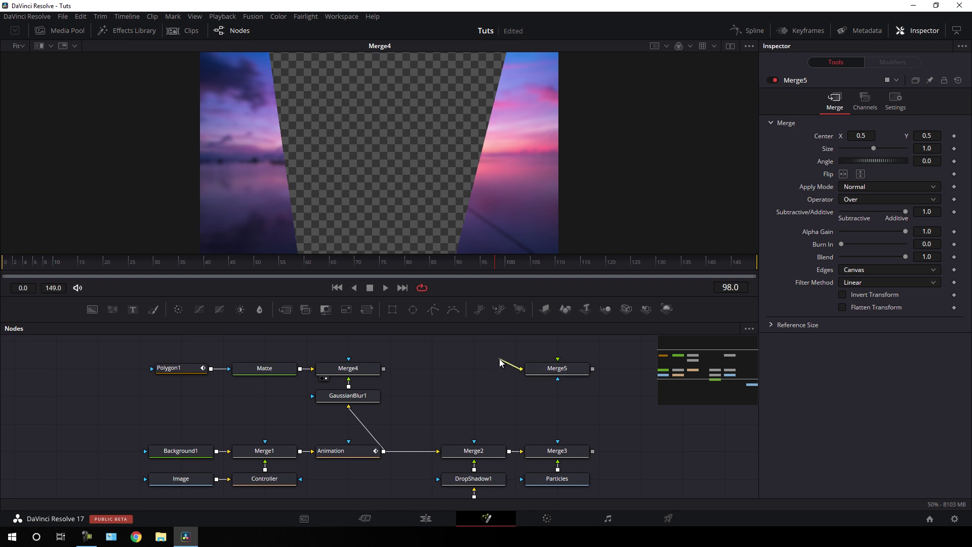
left_click_drag(522, 368, 557, 451)
left_click_drag(509, 363, 383, 369)
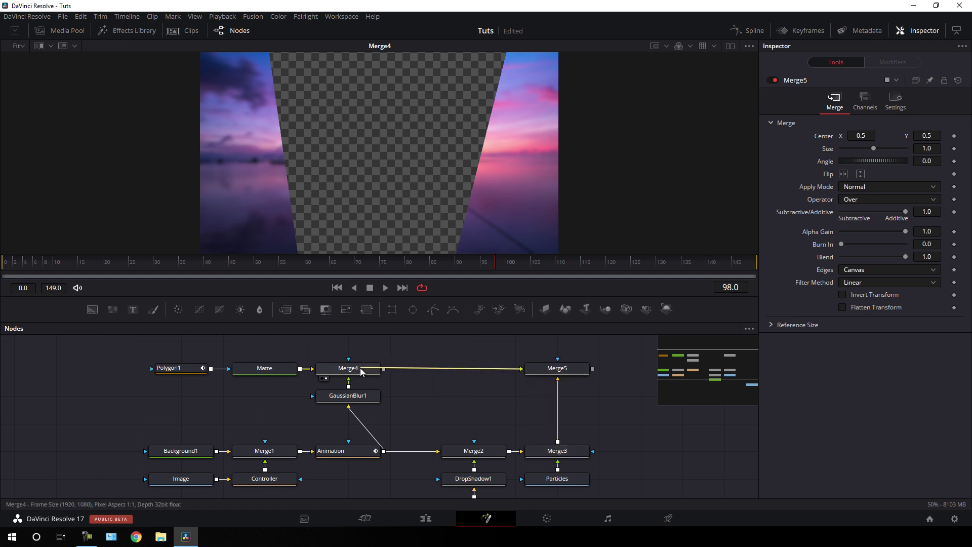
key("1")
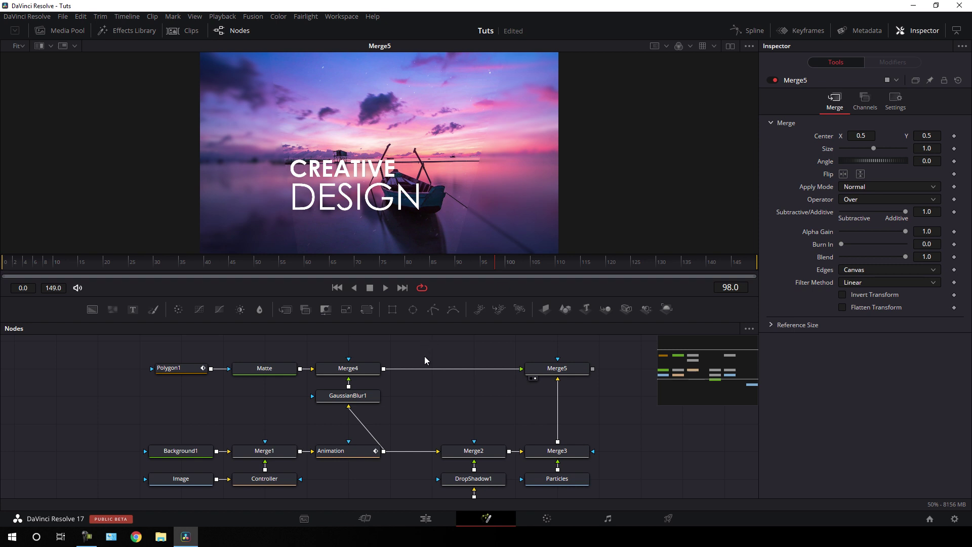
left_click(364, 372)
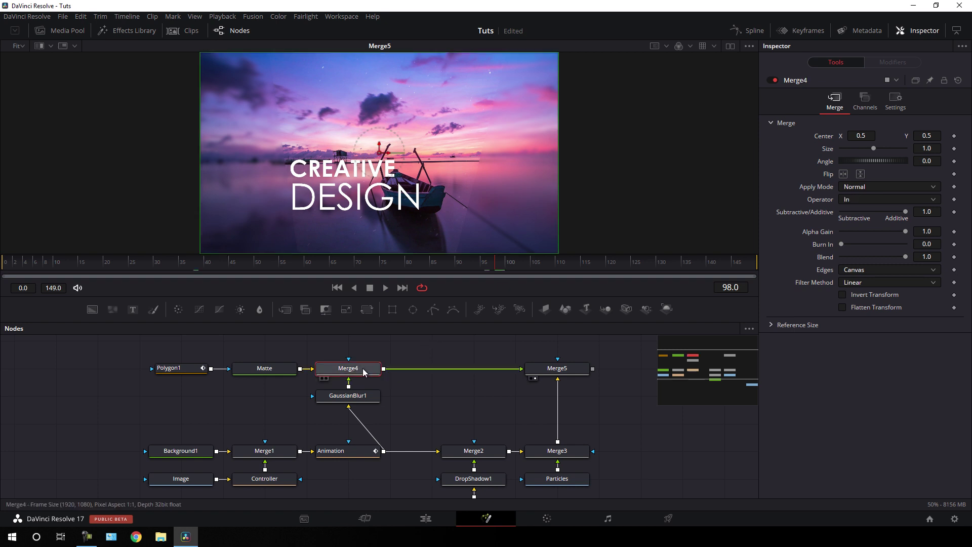
Step: Insert a Drop Shadow between Merge4 and Merge5, with Drop Distance 0.0 and Blur 1.0
key("shift+space")
type("drop")
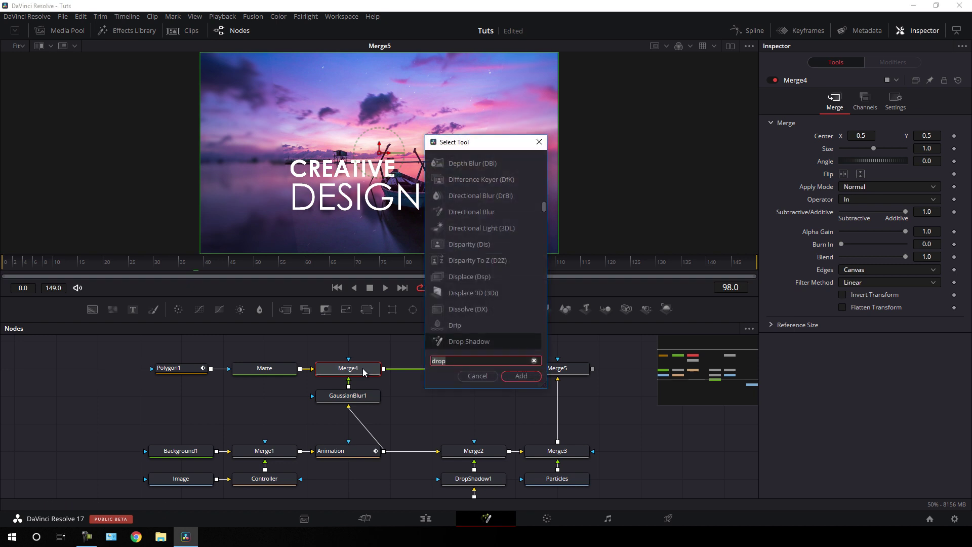
left_click(473, 343)
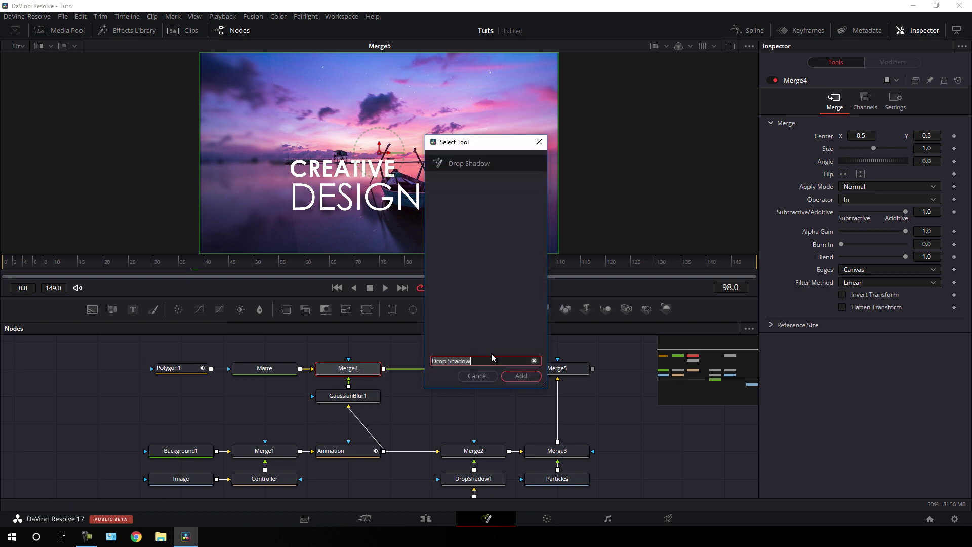
left_click(523, 376)
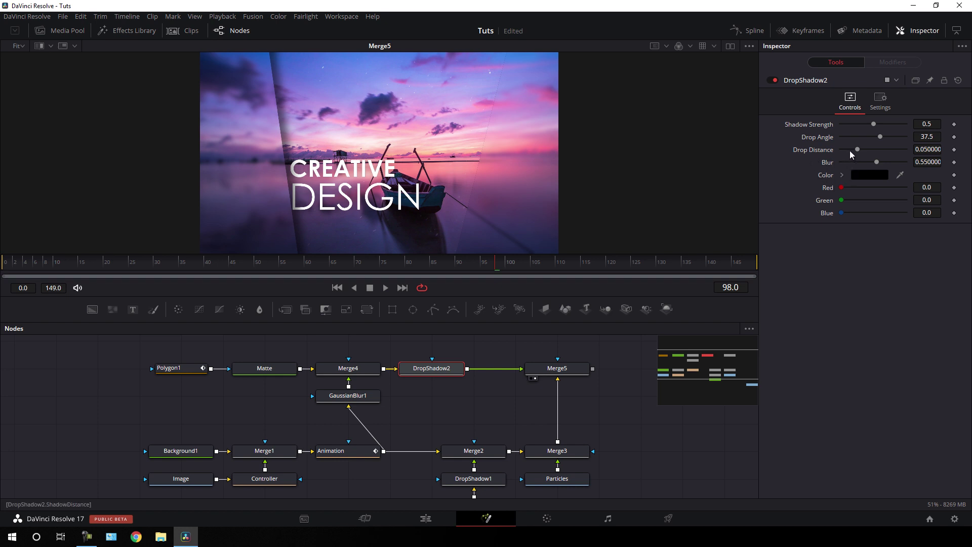
mouse_move(856, 150)
left_mouse_down()
mouse_move(835, 147)
mouse_move(905, 169)
left_mouse_up()
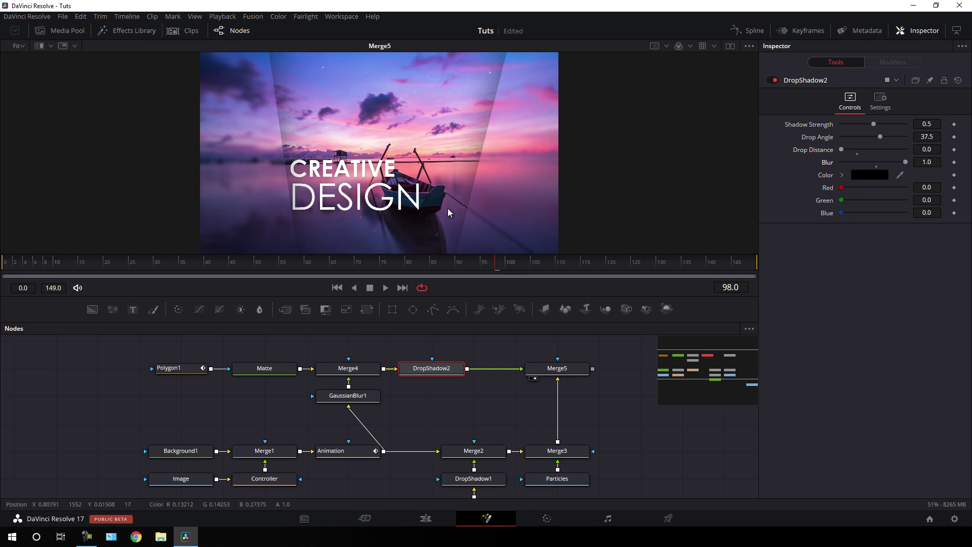
mouse_move(514, 262)
left_mouse_down()
mouse_move(212, 264)
mouse_move(512, 262)
left_mouse_up()
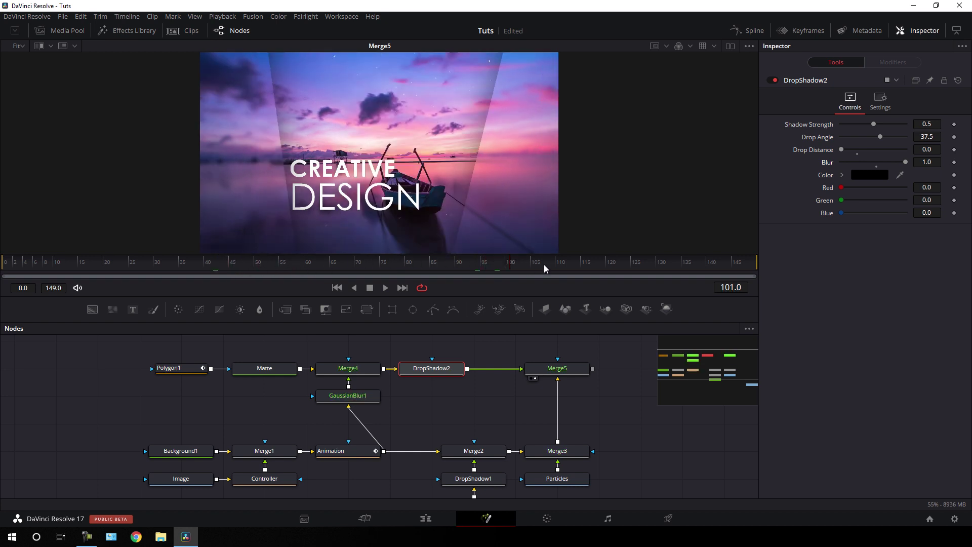
Step: Add a Color Corrector after Merge5 and view its output
left_click_drag(618, 393, 488, 378)
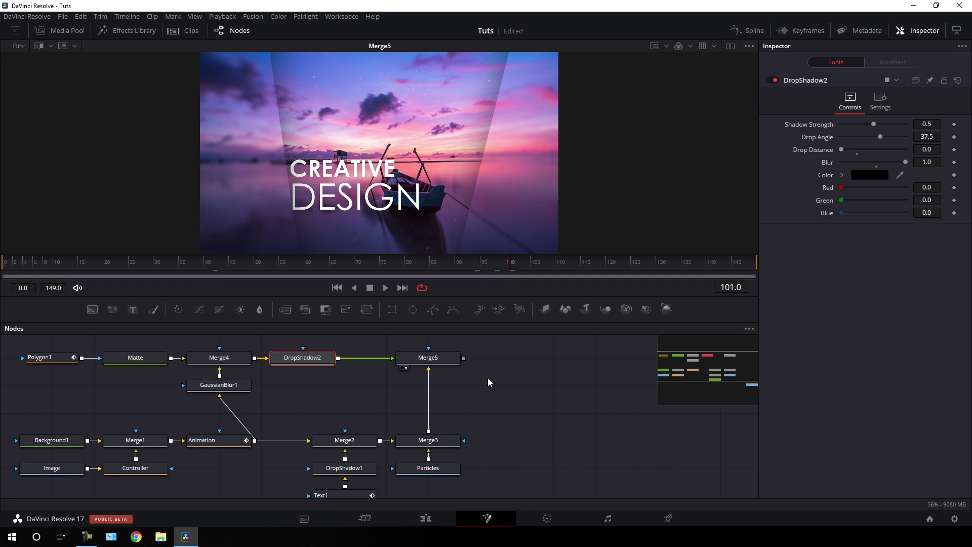
left_click(445, 362)
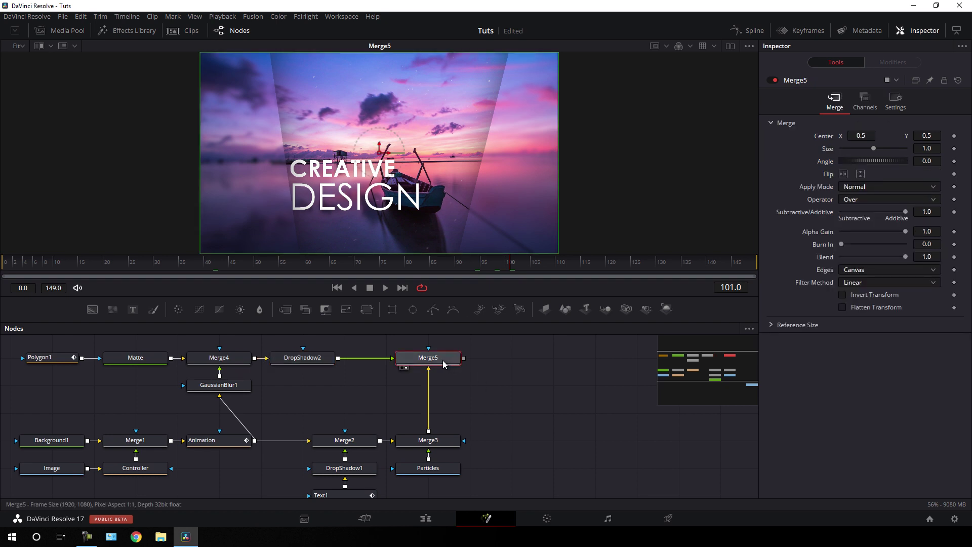
left_click(178, 309)
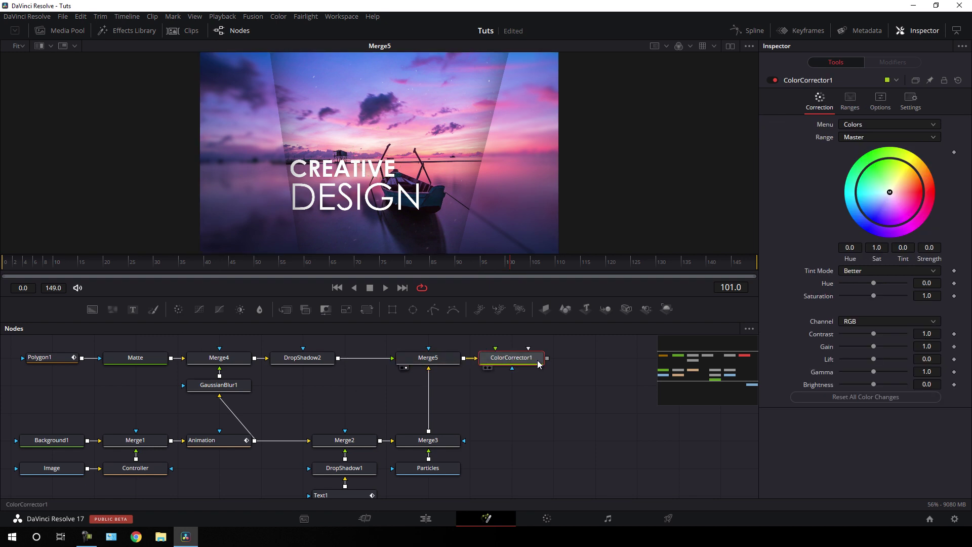
left_click_drag(522, 362, 530, 179)
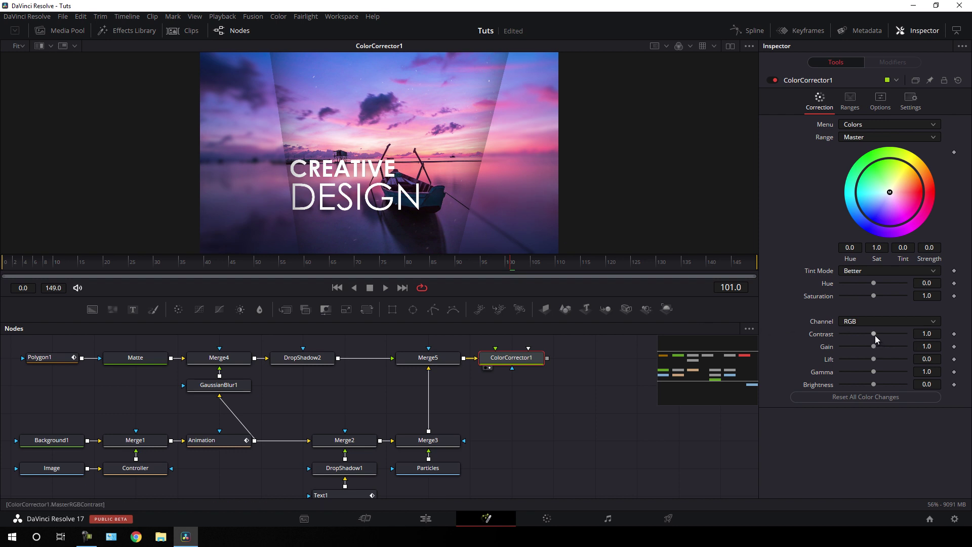
Step: Set the Color Corrector's contrast to 1.2 and preview the composite at other frames
left_click_drag(875, 335, 877, 336)
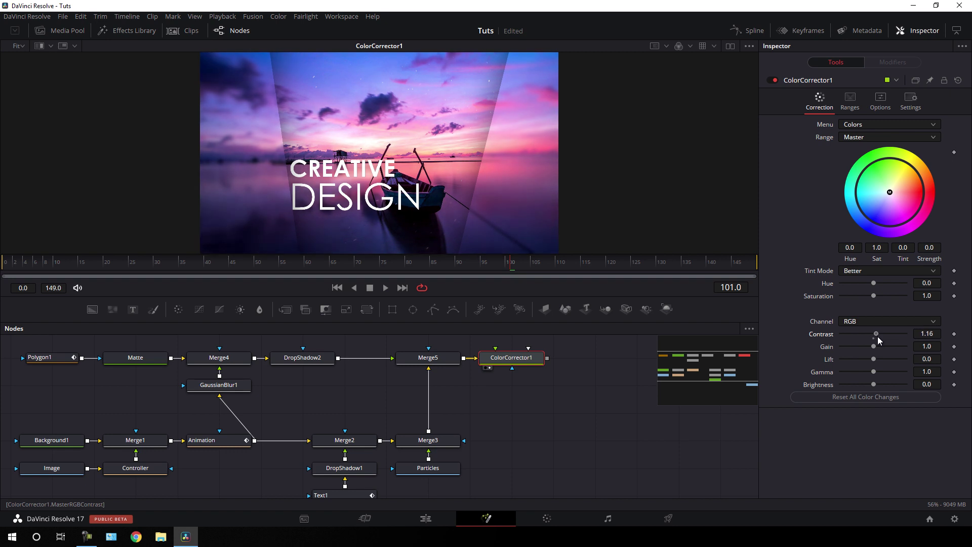
left_click(926, 333)
type("1.2")
key("Tab")
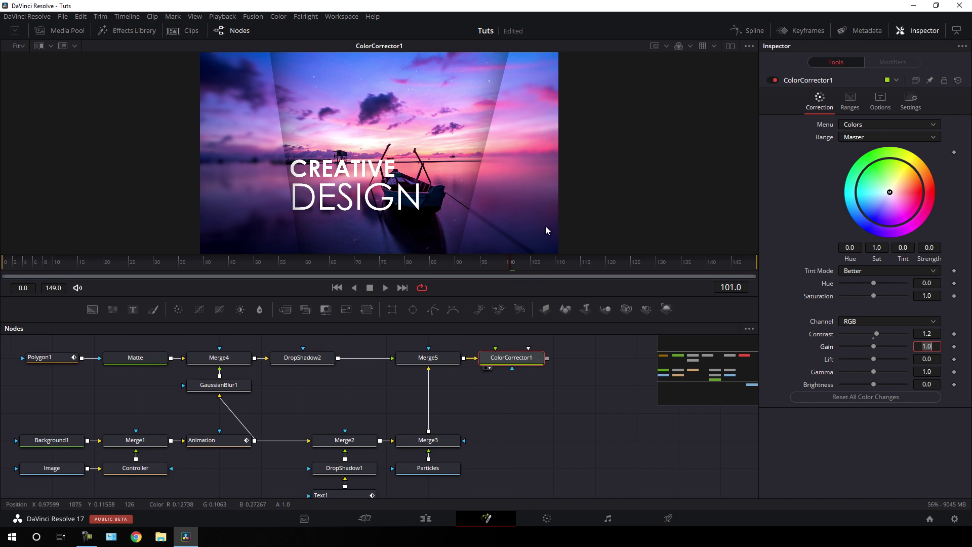
left_click(298, 273)
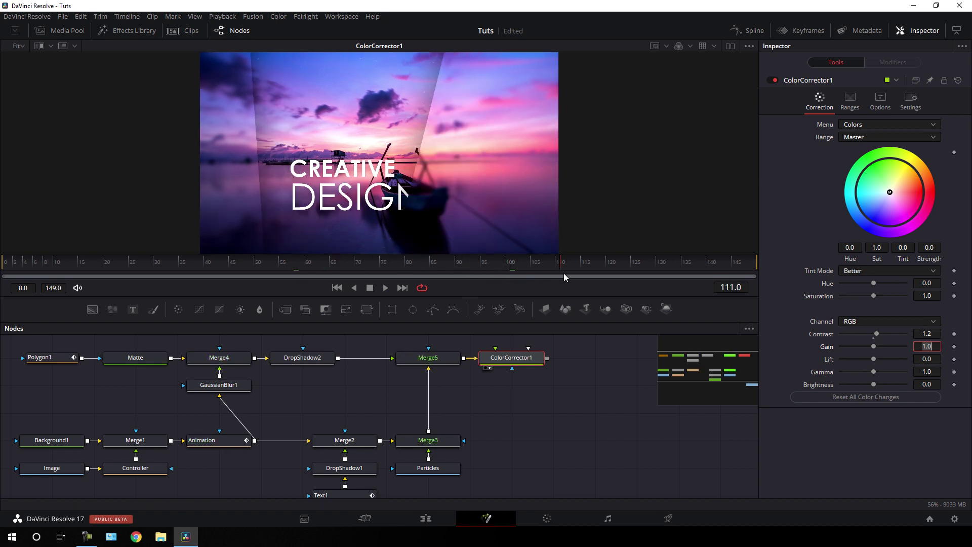
left_click_drag(564, 272, 569, 273)
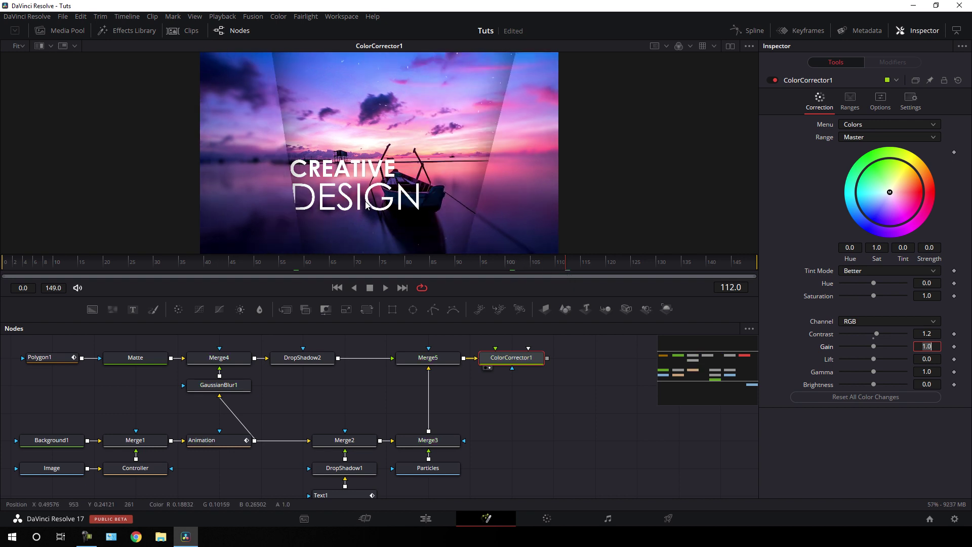
Step: Animate Text1's layout center with a keyframe at frame 149 and one at frame 0 shifted horizontally to X about 0.39, and preview the movement
scroll(527, 439, "down", 2)
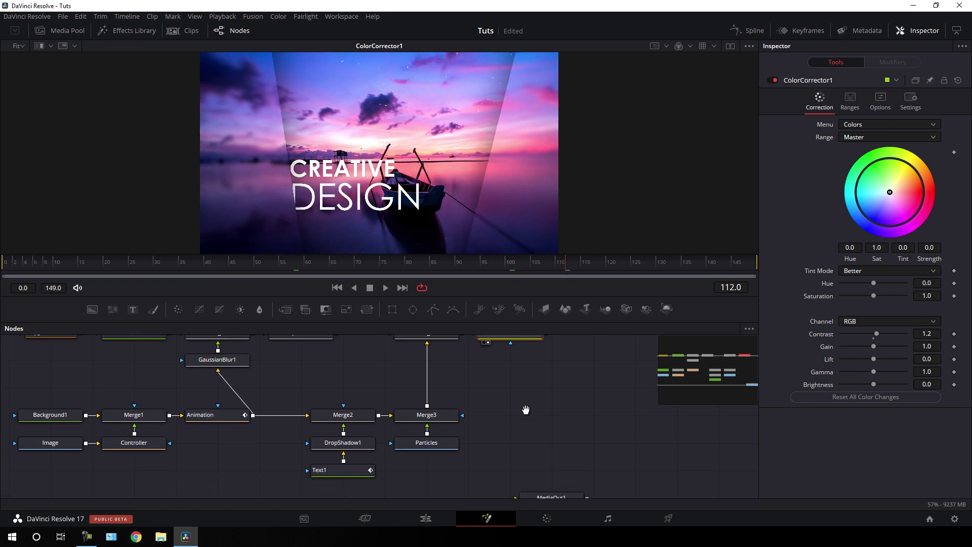
left_click(348, 471)
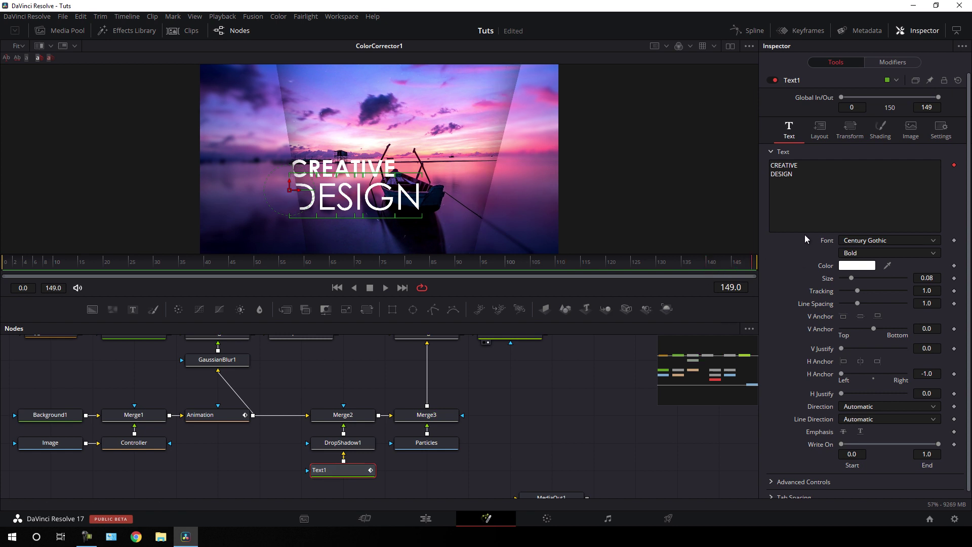
left_click(824, 132)
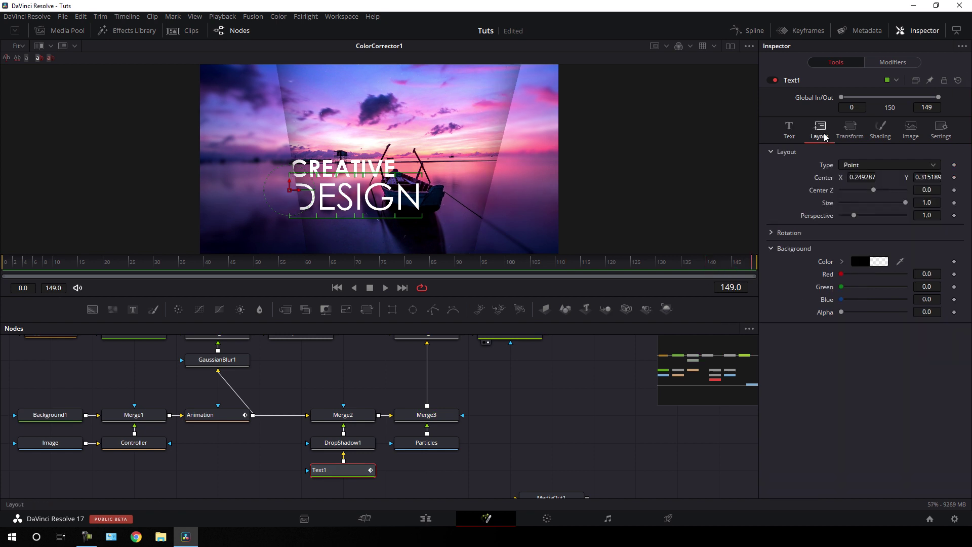
right_click(824, 182)
left_click(839, 186)
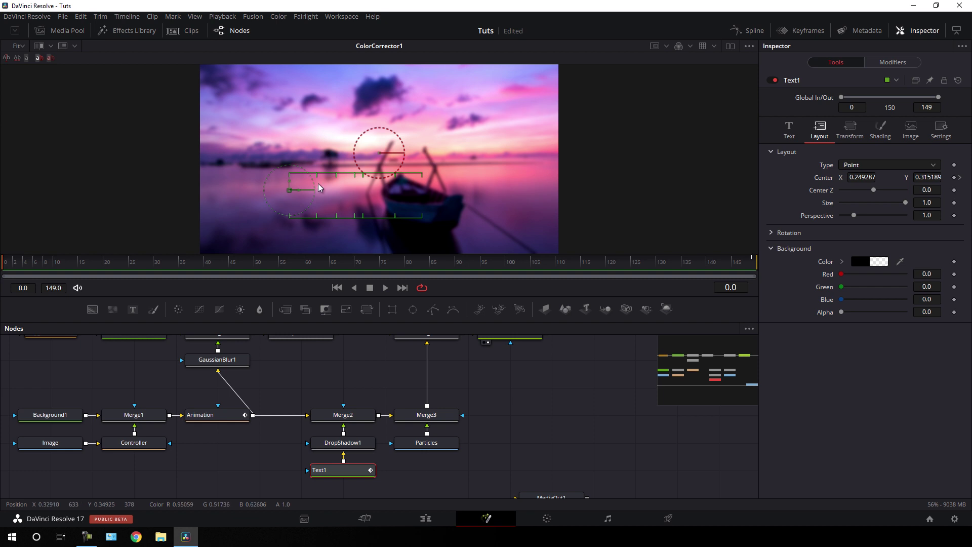
left_click_drag(299, 193, 351, 198)
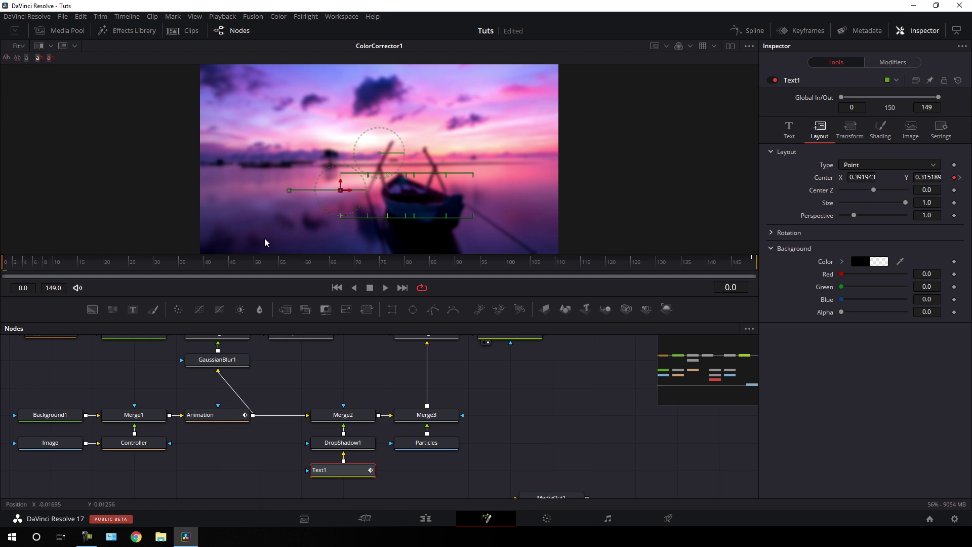
left_click(185, 263)
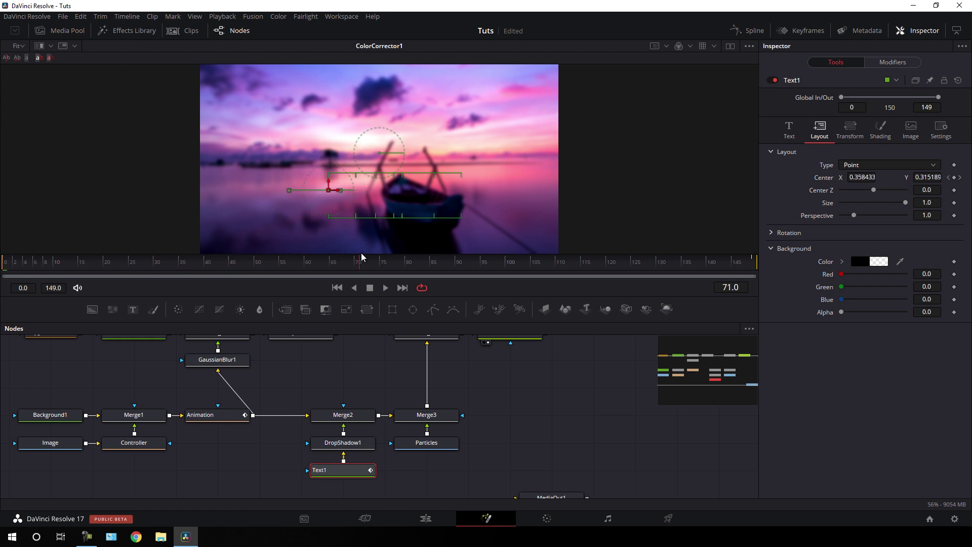
left_click_drag(418, 259, 497, 259)
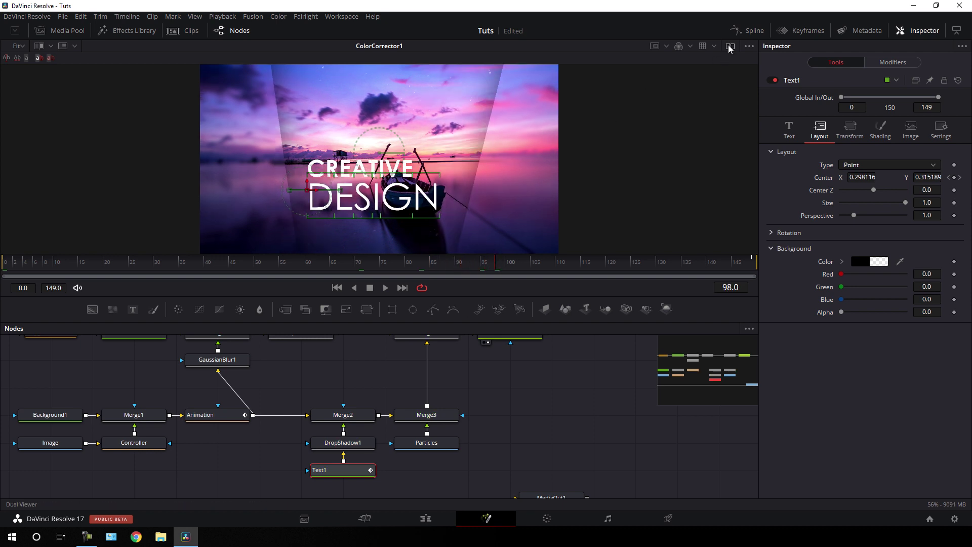
Step: Show only Text1's center displacement curve in the Spline editor, fit it to view, and smooth both of its keyframes
left_click(748, 31)
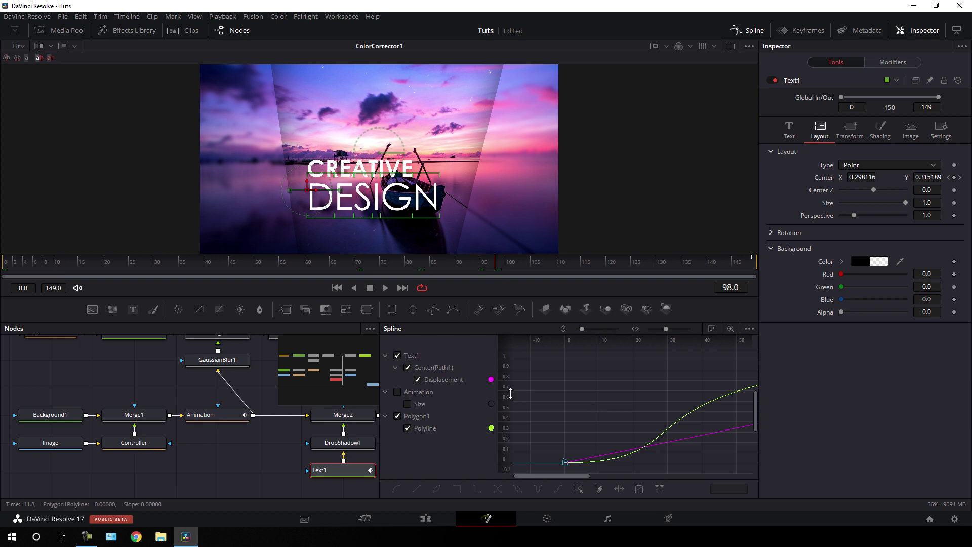
left_click(397, 416)
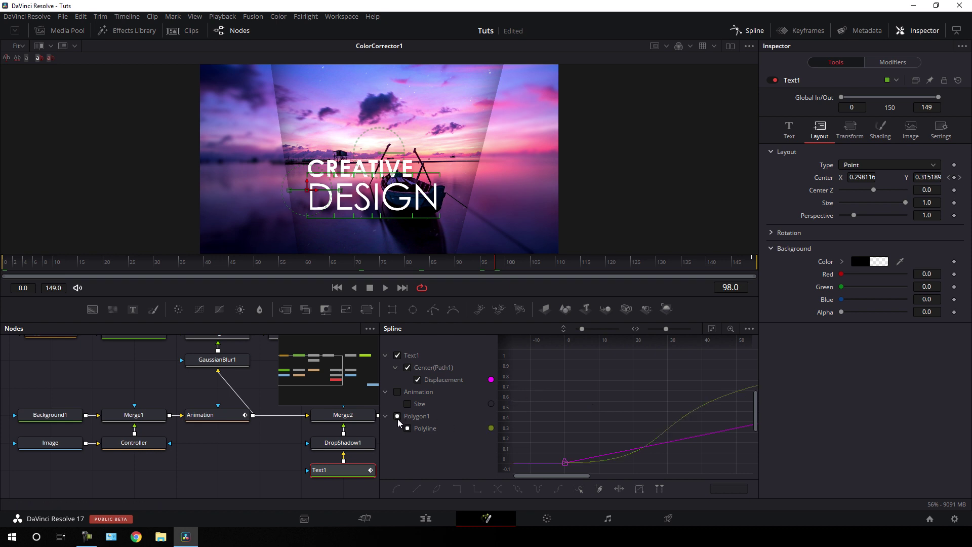
left_click(407, 367)
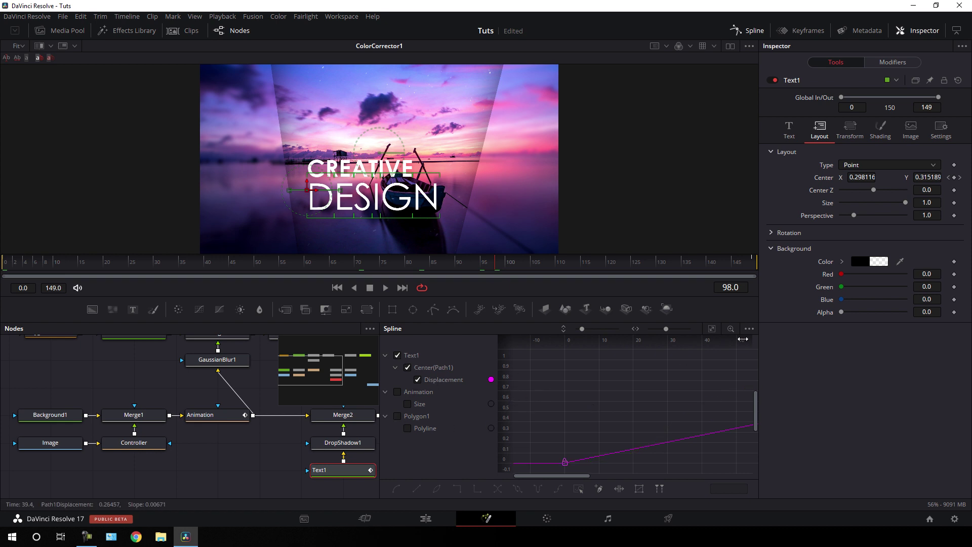
left_click(712, 329)
left_click_drag(741, 354, 524, 475)
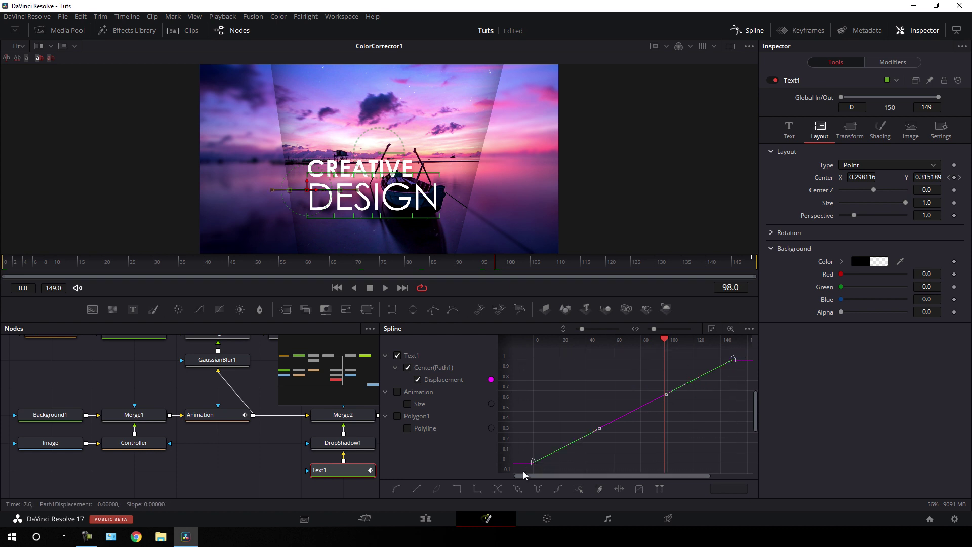
left_click(398, 490)
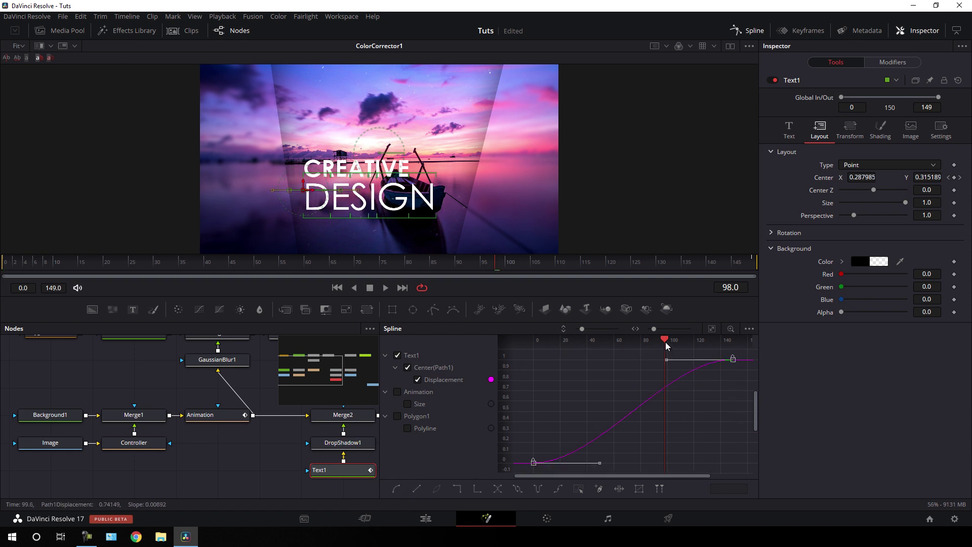
Step: Stretch the last displacement keyframe's handle back to about frame 0 for a long ease-out, and close the Spline editor
left_click_drag(665, 368, 536, 354)
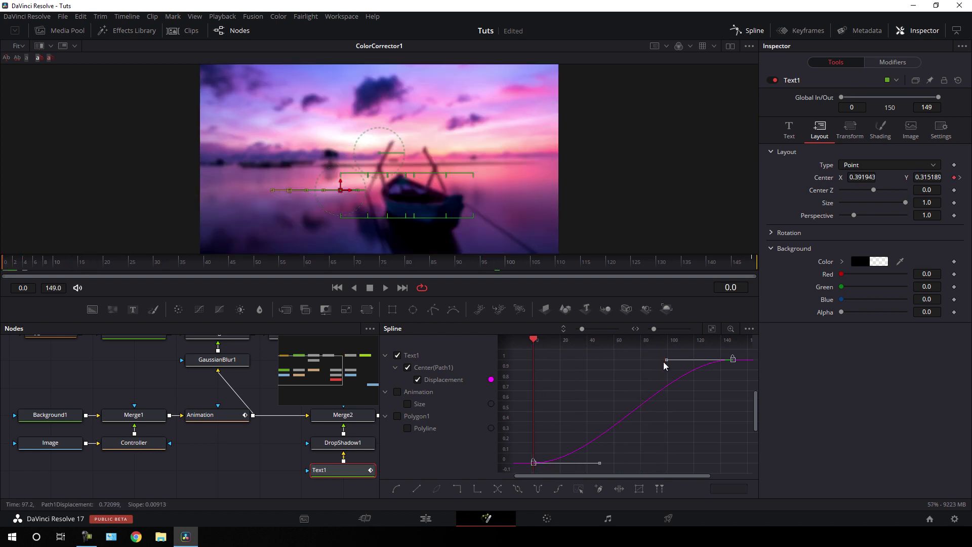
left_click_drag(664, 362, 533, 365)
left_click(748, 30)
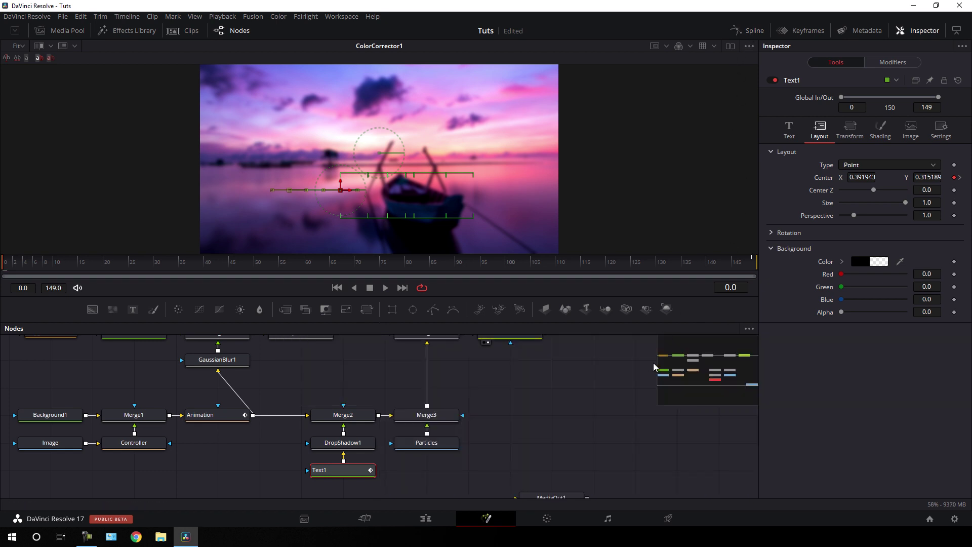
left_click(603, 400)
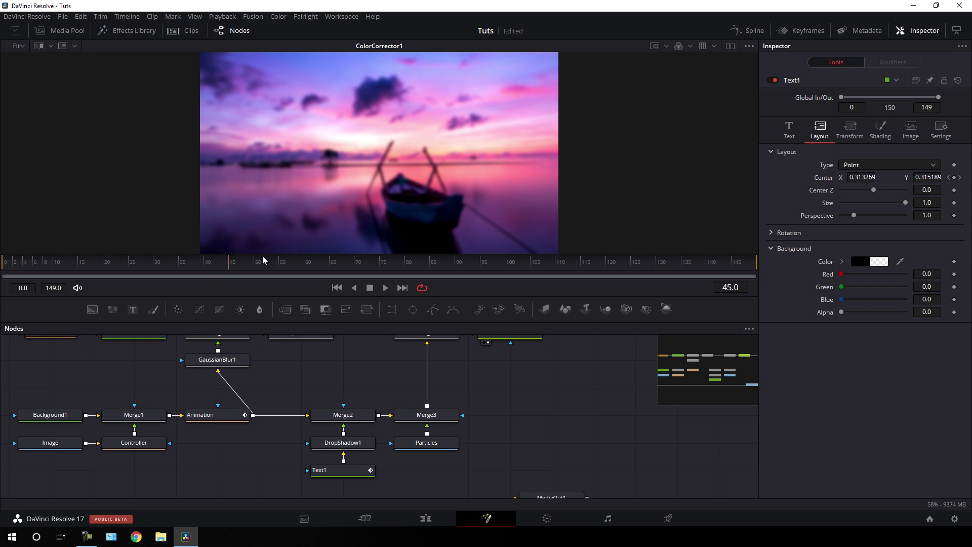
Step: Place MediaOut1 beside ColorCorrector1 and connect the ColorCorrector1 output to it
scroll(527, 376, "right", 3)
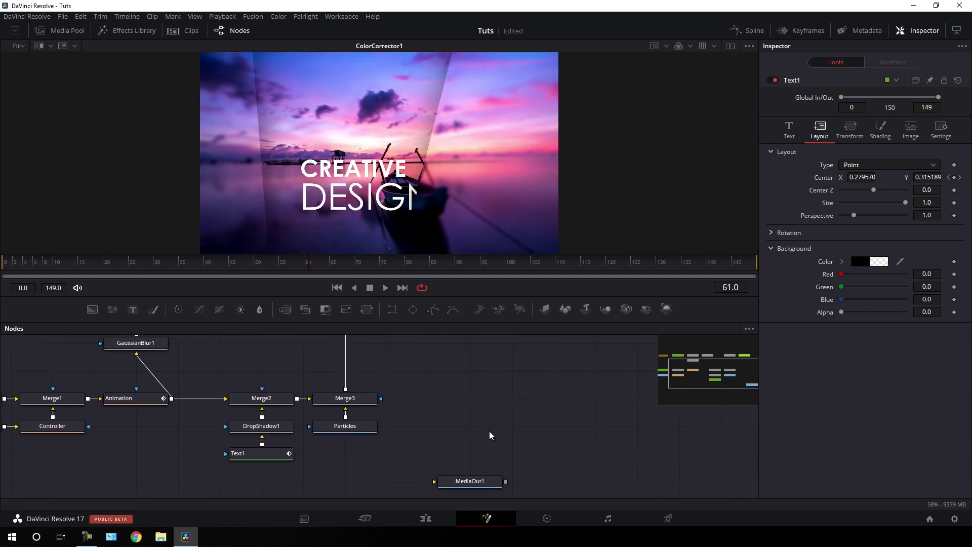
scroll(493, 432, "down", 2)
left_click_drag(472, 468, 513, 413)
scroll(523, 472, "up", 2)
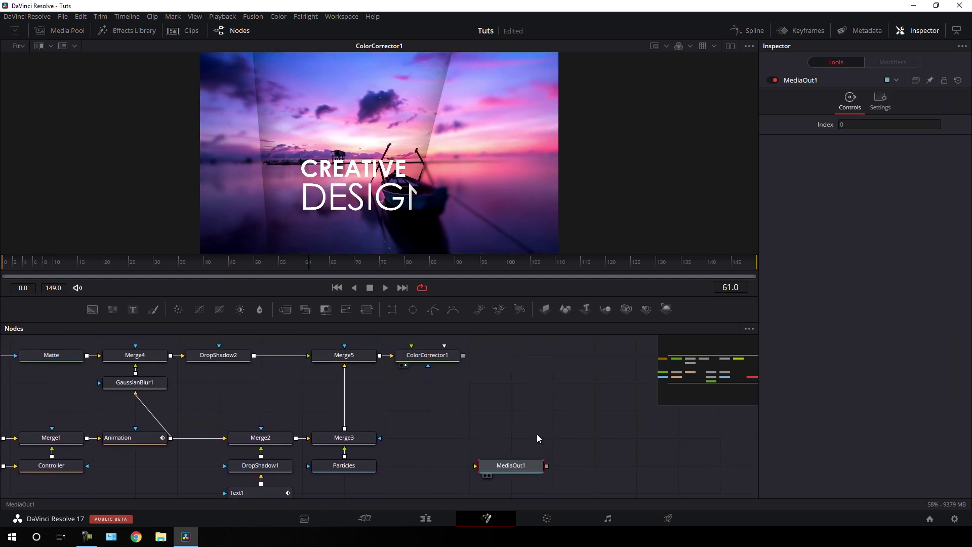
left_click_drag(511, 466, 495, 381)
scroll(552, 400, "up", 1)
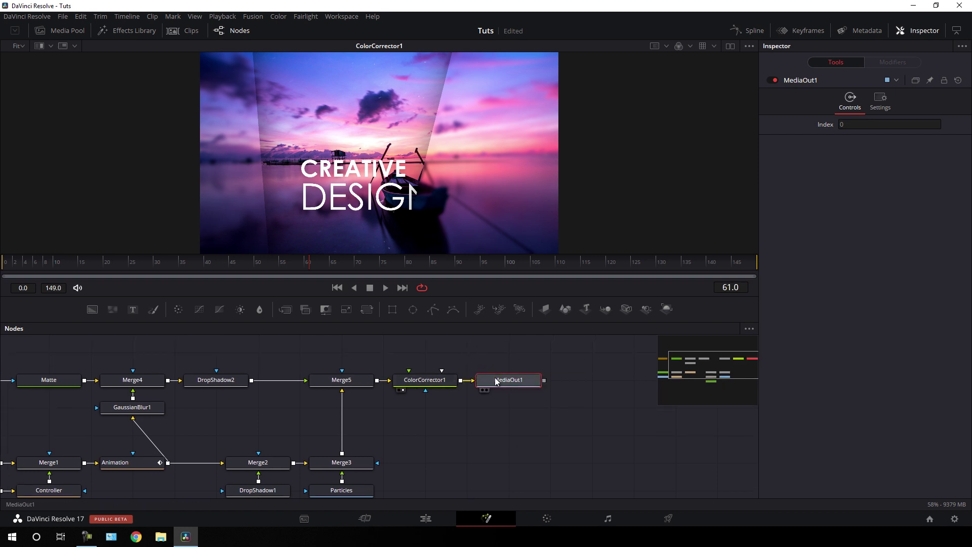
Step: Switch to the Edit page and play the Fusion composition from its start with looping enabled
left_click(426, 520)
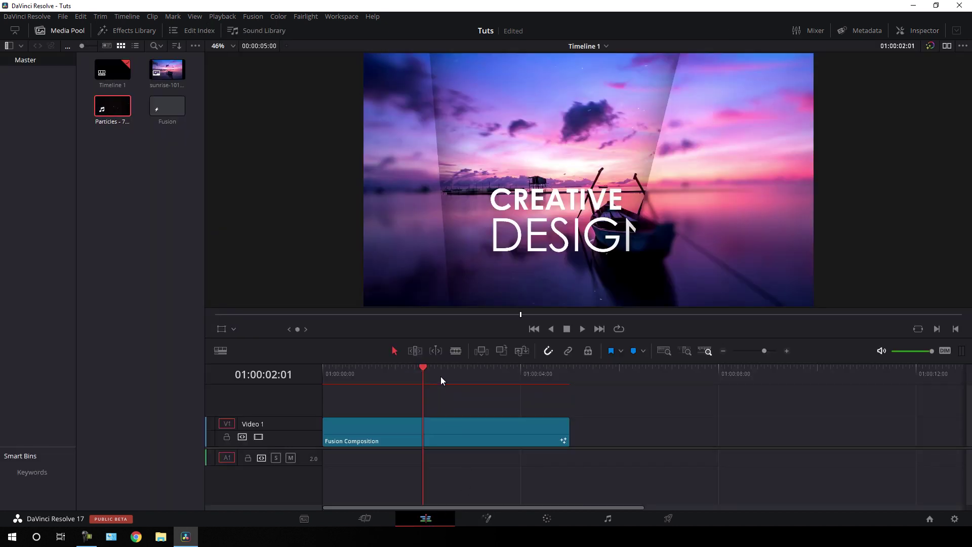
left_click_drag(441, 376, 326, 374)
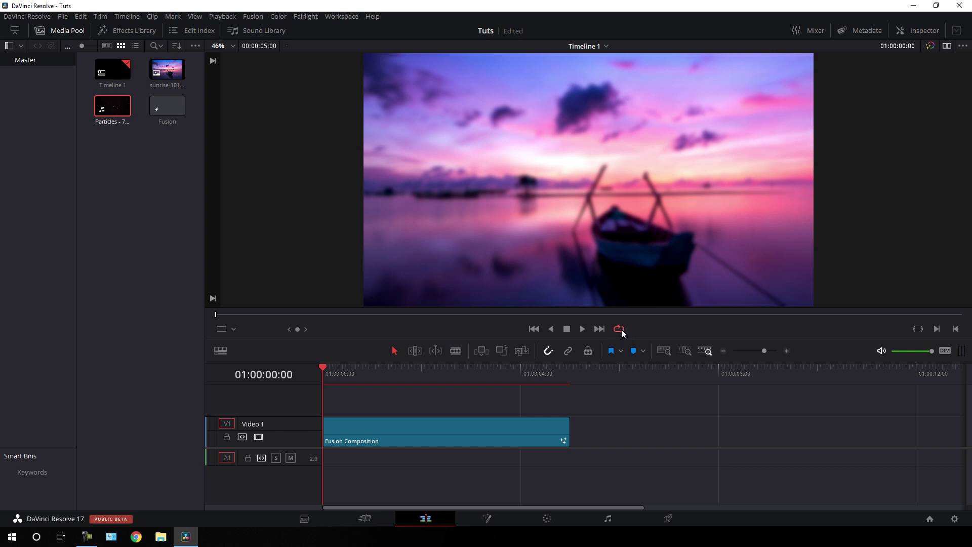
left_click(582, 330)
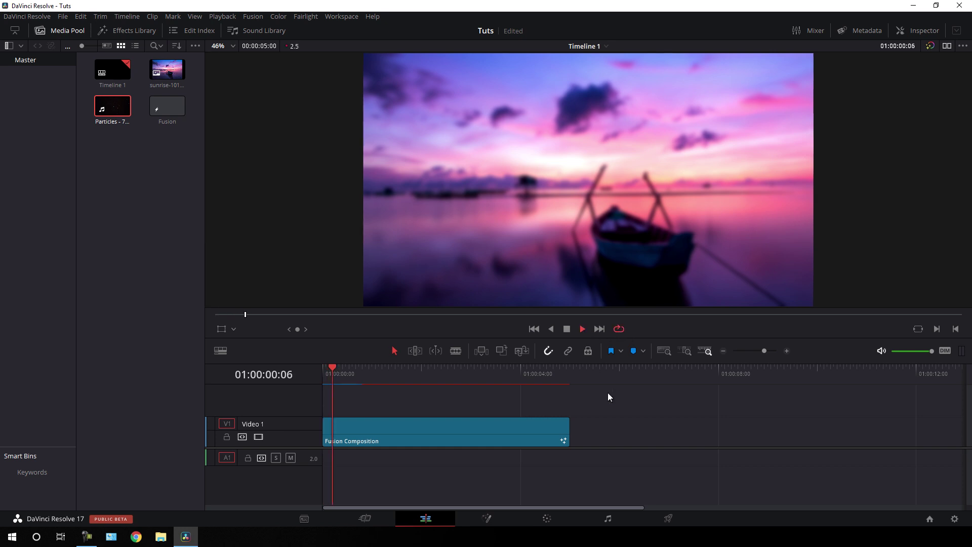